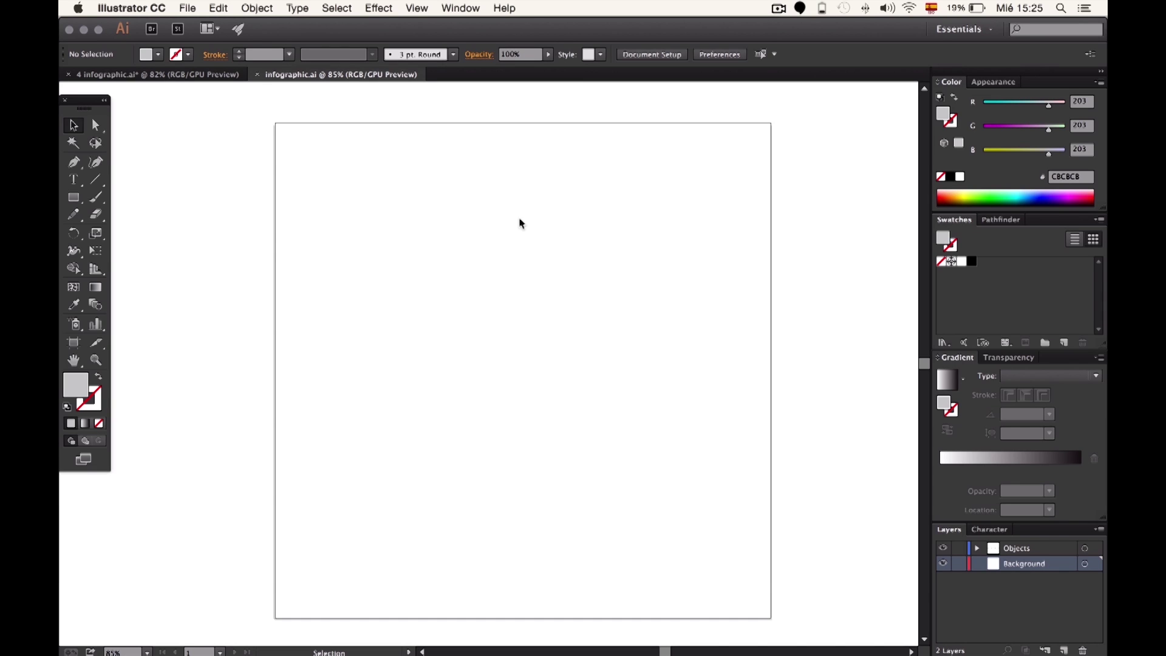
Check the reference infographic, then draw a small square filled cyan from the Bright swatch library.
left_click(210, 75)
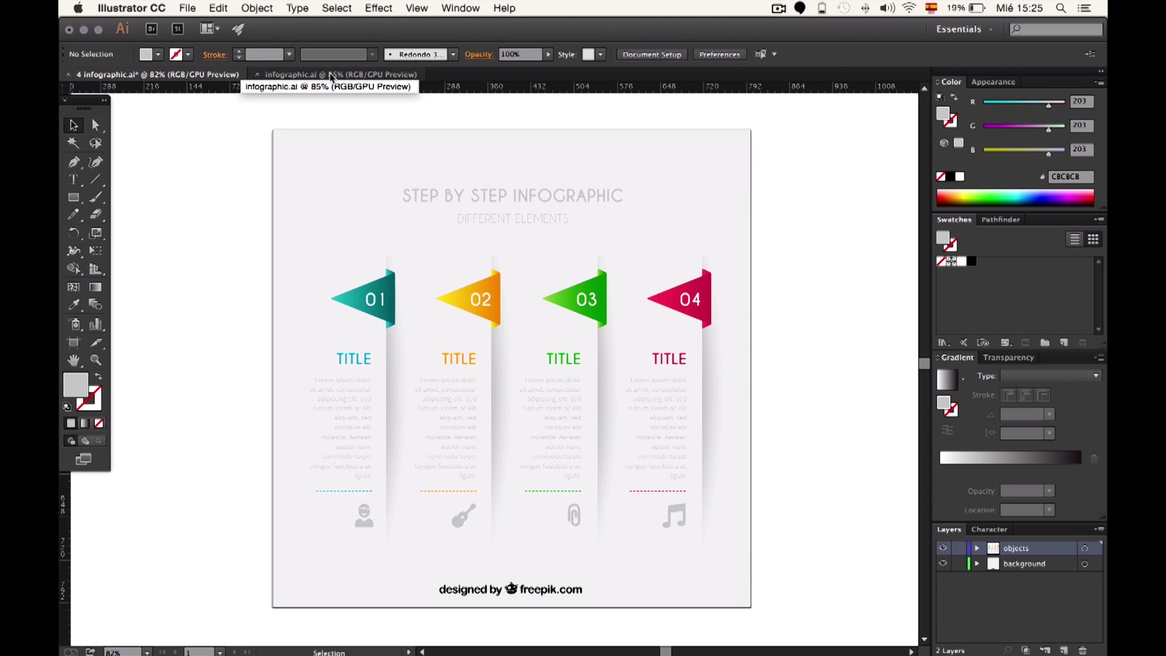
left_click(332, 76)
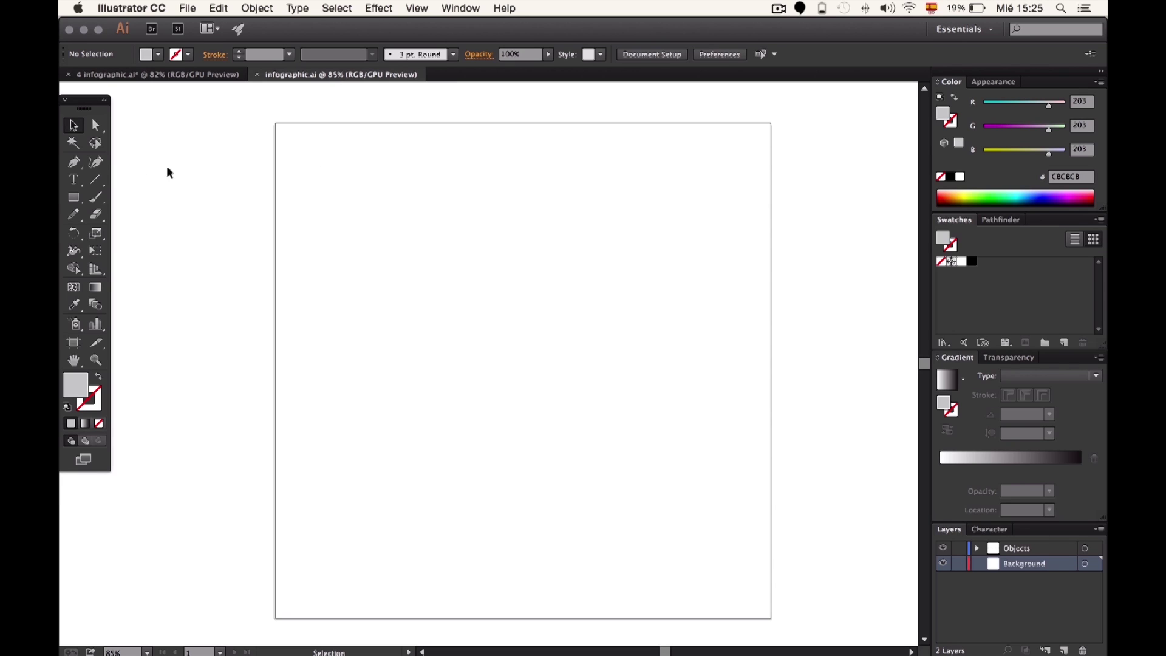
left_click(78, 198)
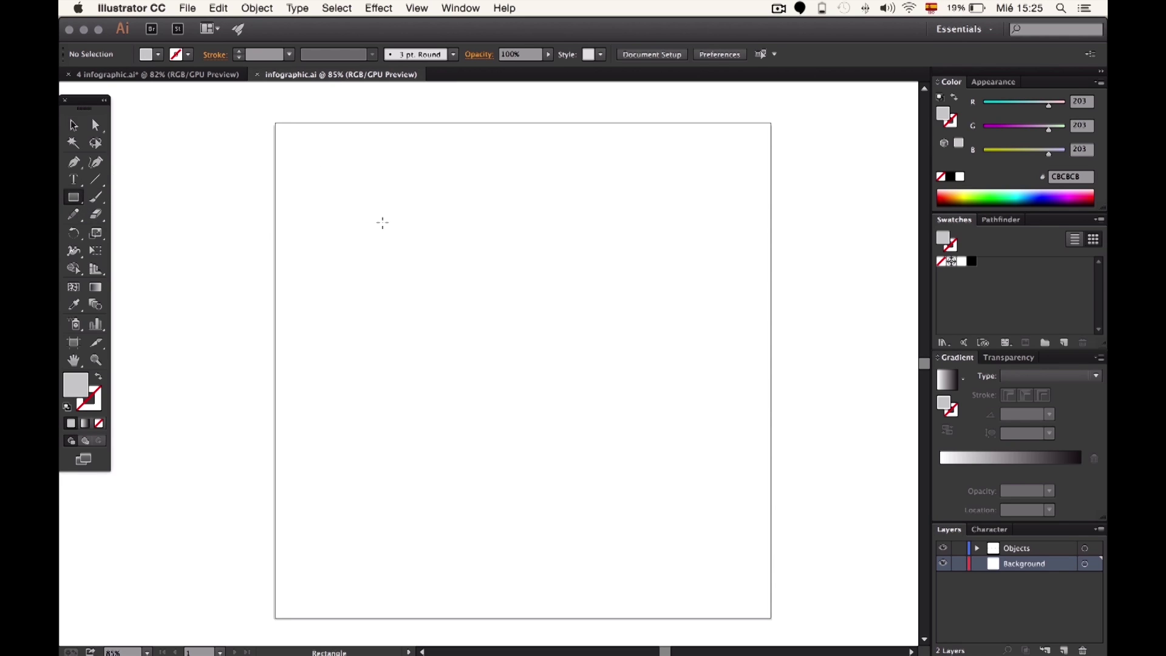
left_click_drag(381, 225, 419, 263)
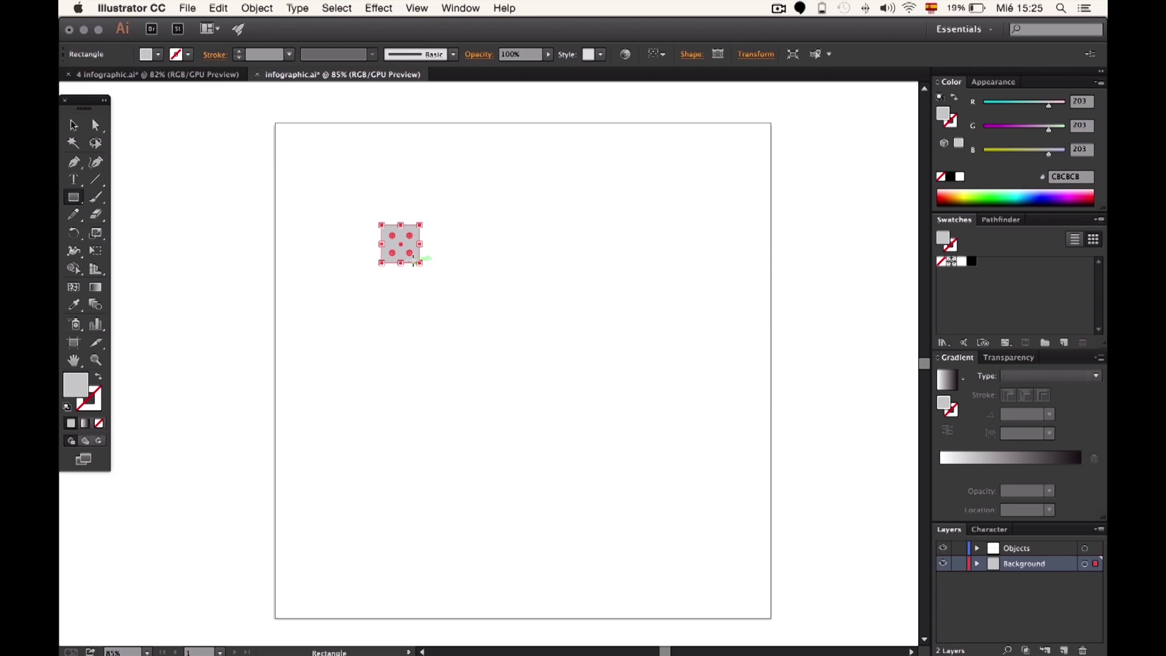
left_click(944, 343)
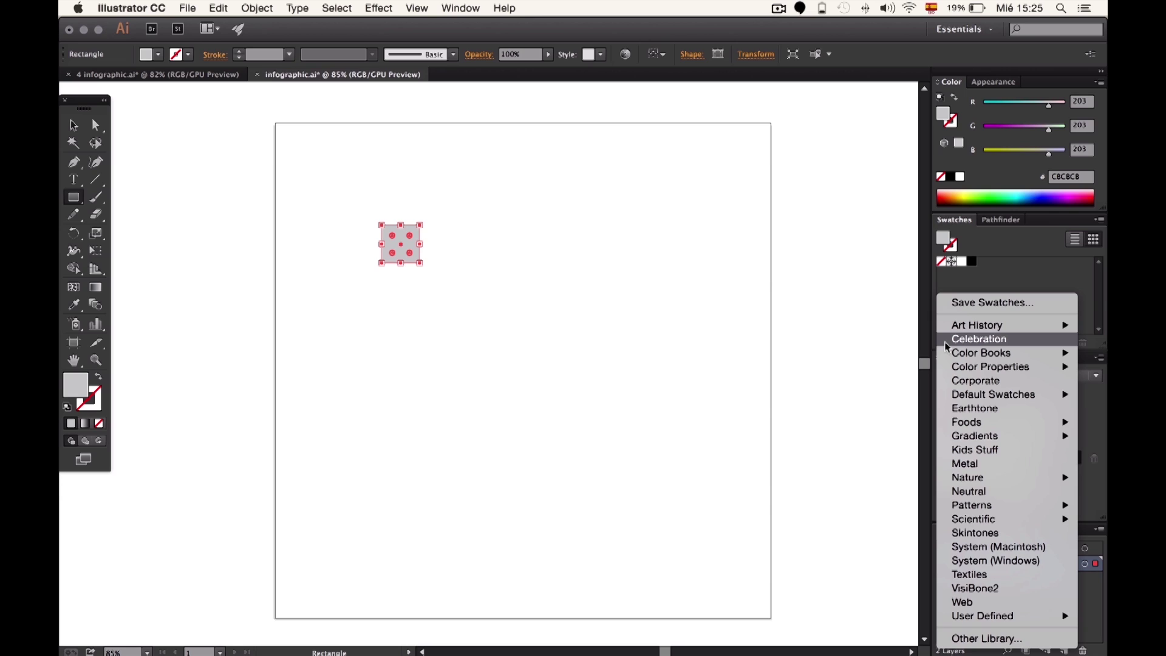
mouse_move(989, 366)
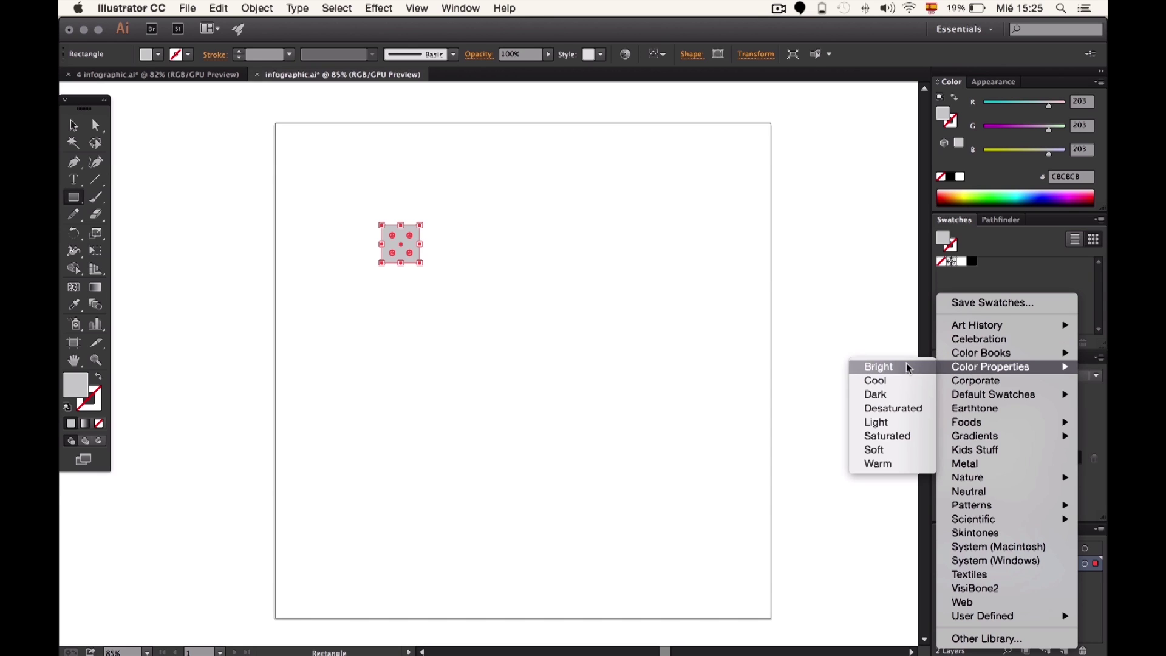
left_click(904, 367)
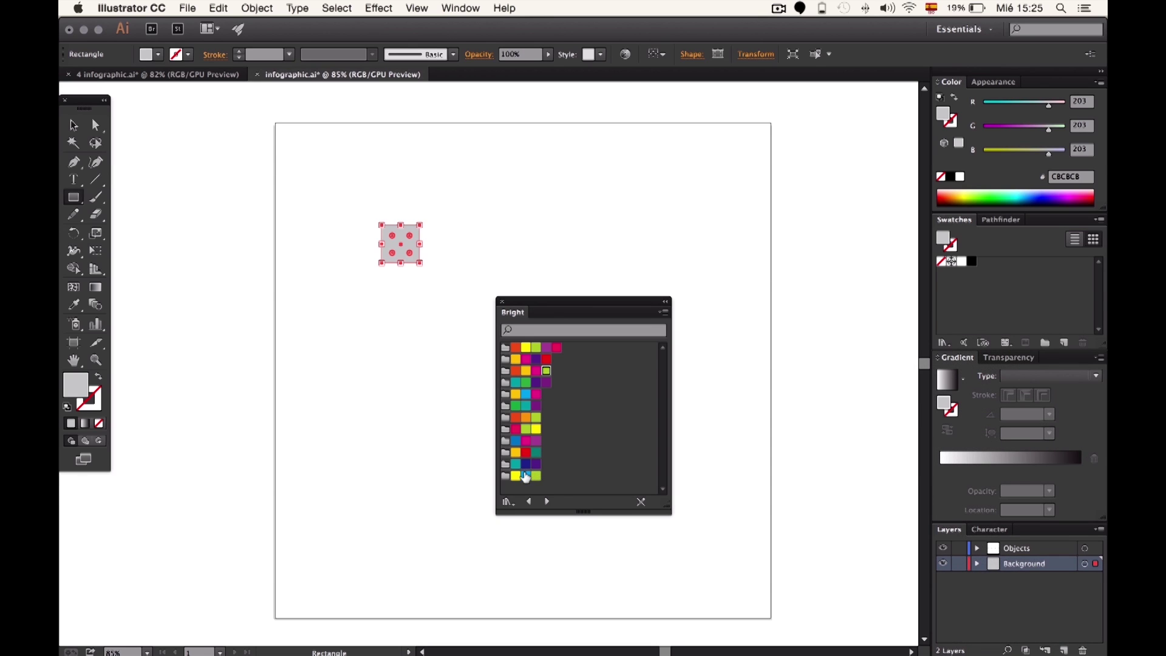
left_click(526, 476)
Duplicate the cyan square beside it and fill the copy navy.
key("v")
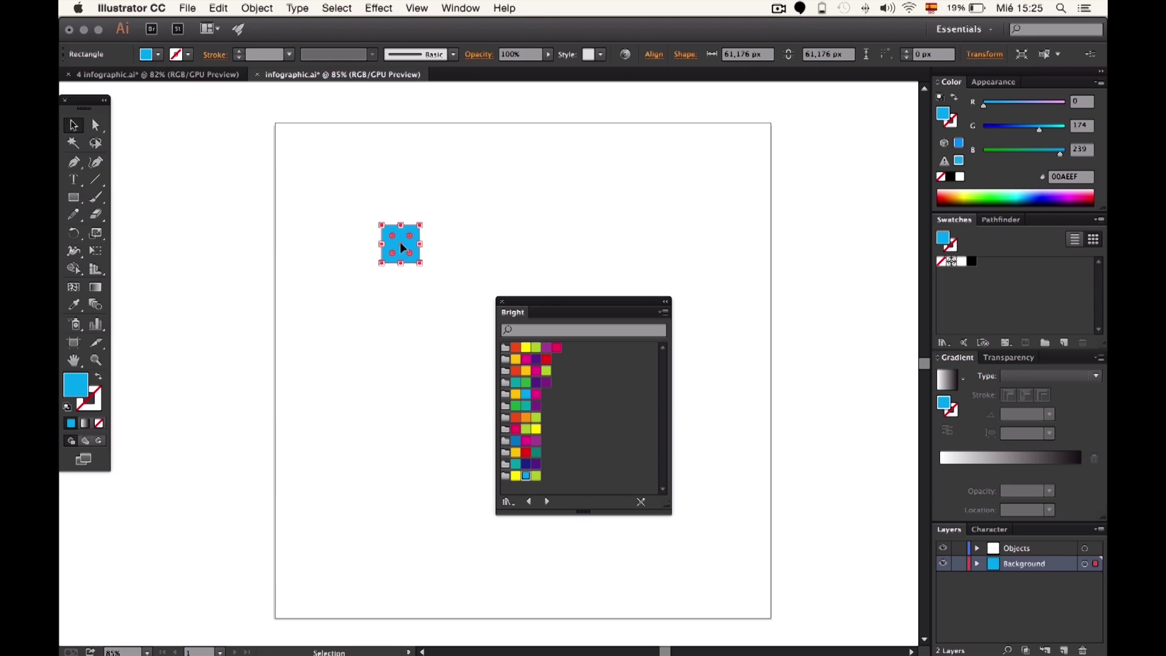
left_click_drag(403, 245, 438, 244, "alt")
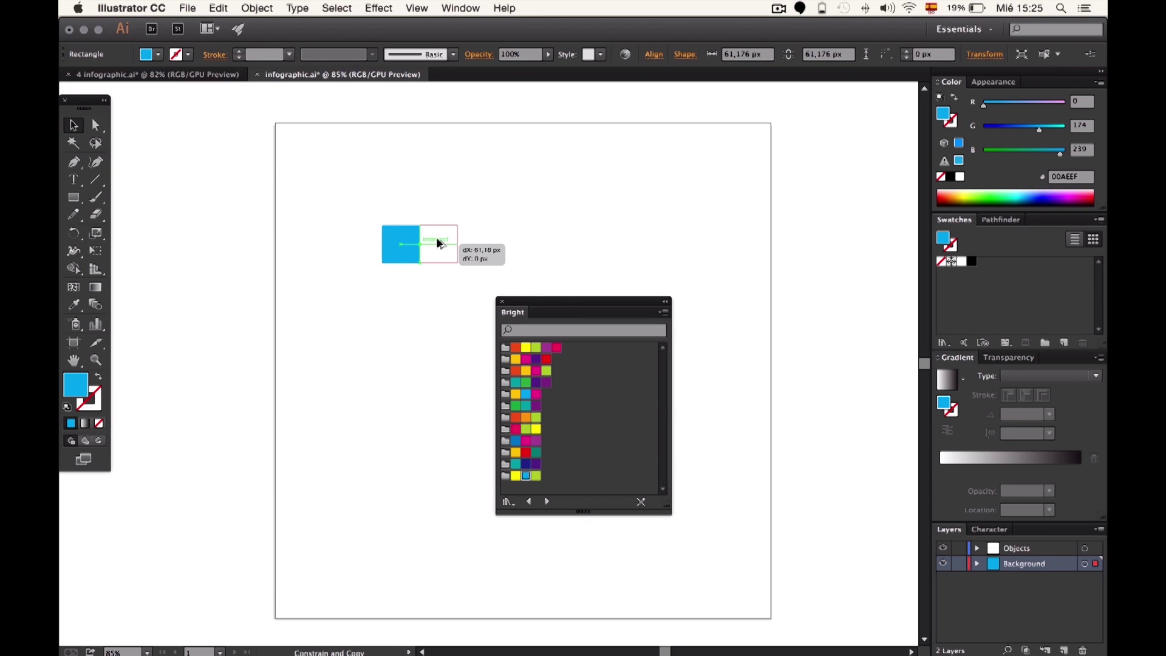
left_click(521, 463)
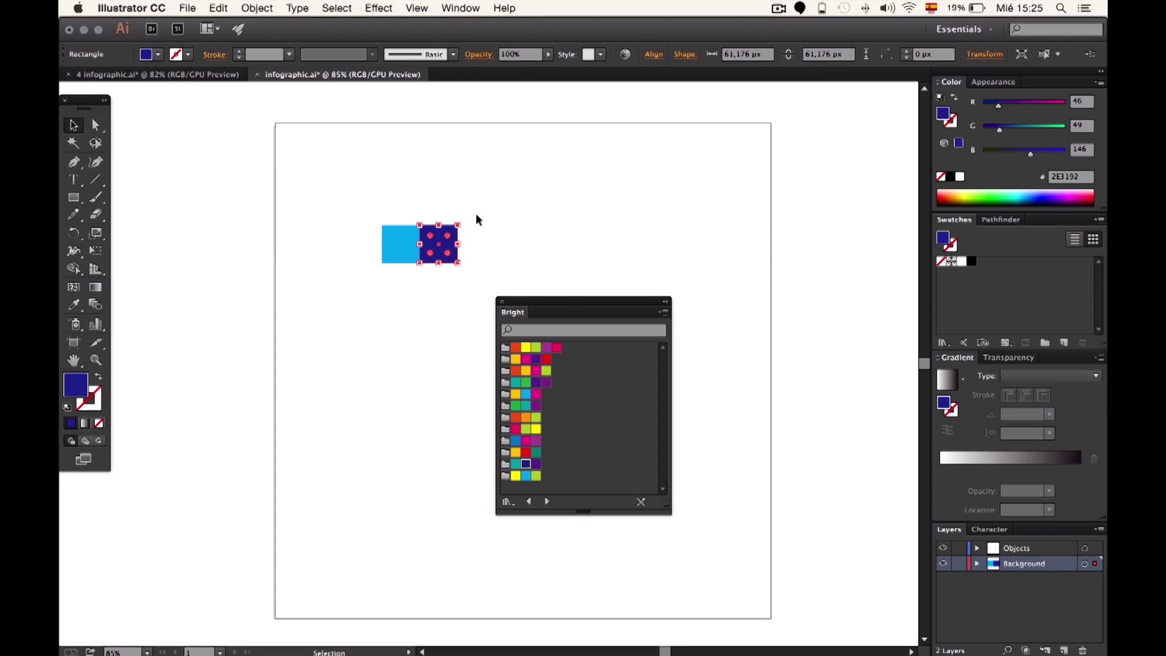
left_click_drag(482, 204, 348, 274)
Copy the pair below and recolour it pink and a darker pink.
left_click_drag(436, 243, 431, 287, "alt+shift")
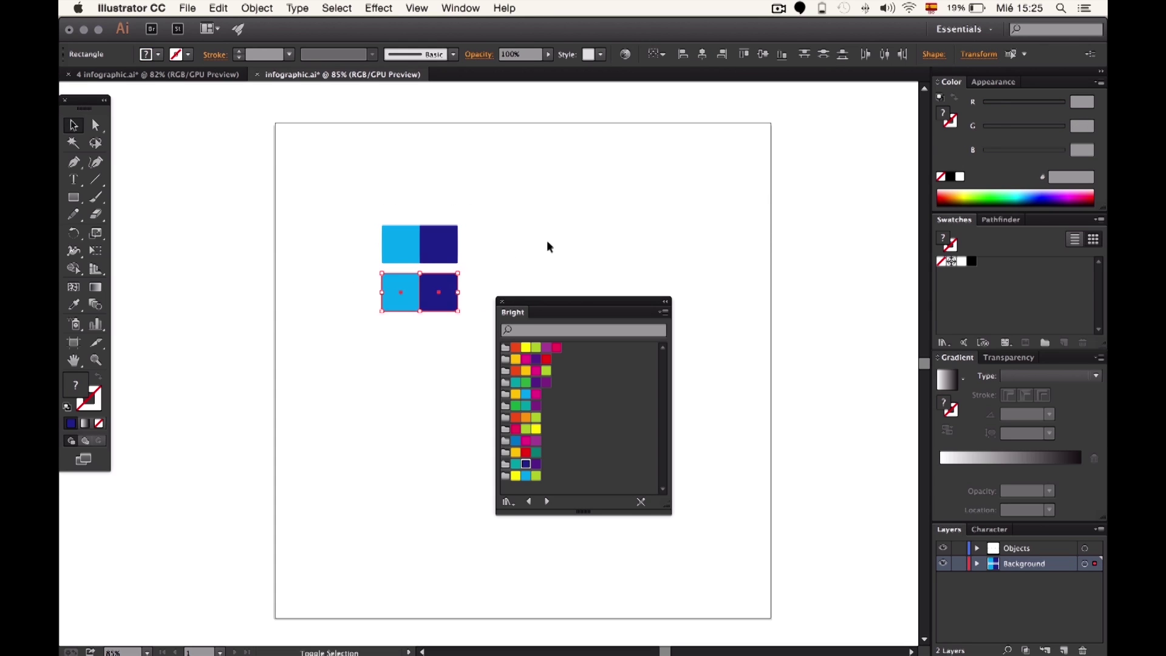
left_click(397, 290)
left_click(515, 429)
left_click(439, 292)
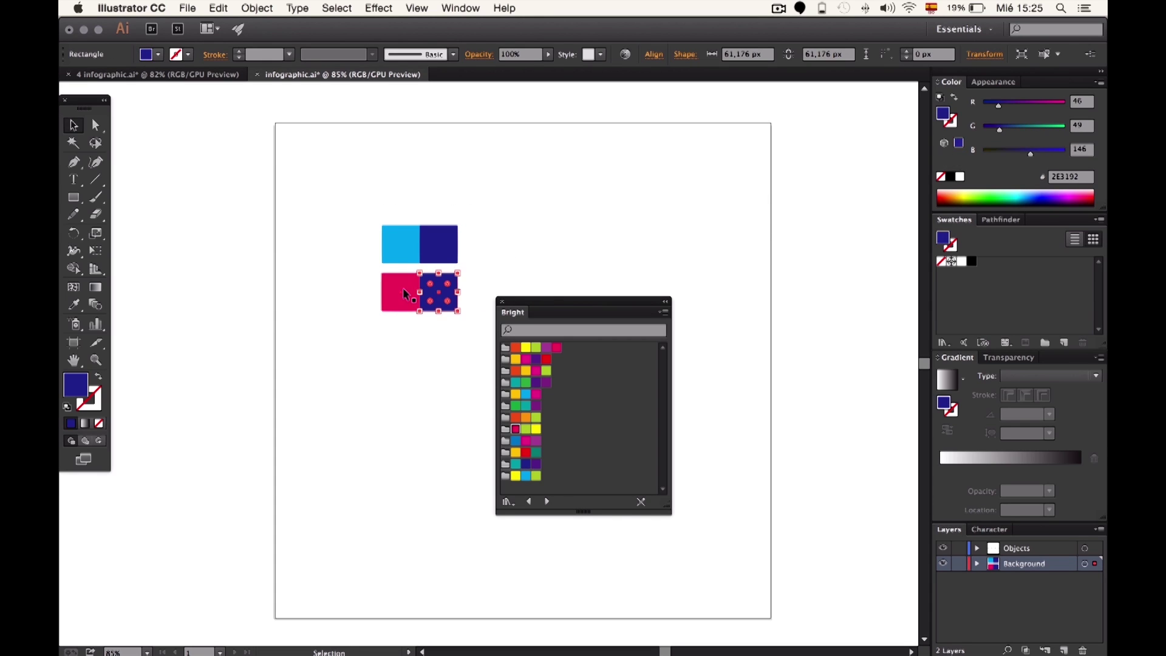
left_click(515, 429)
double_click(76, 384)
left_click(847, 312)
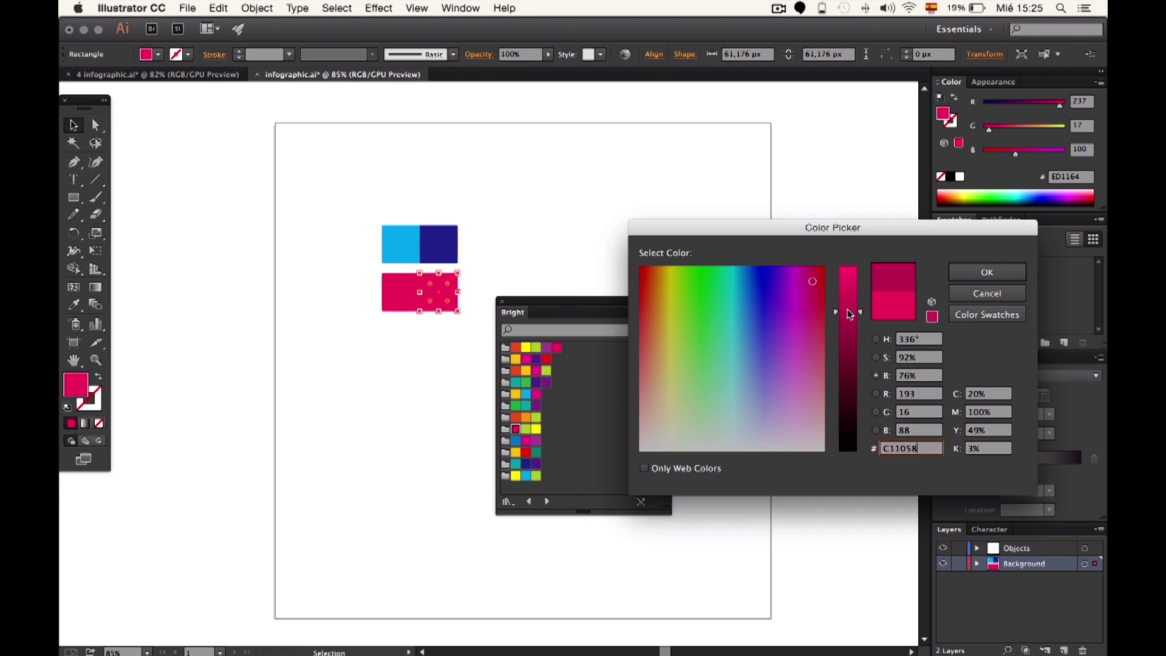
key("Return")
Copy the pink pair below and recolour it yellow-green and green.
left_click_drag(435, 292, 434, 341)
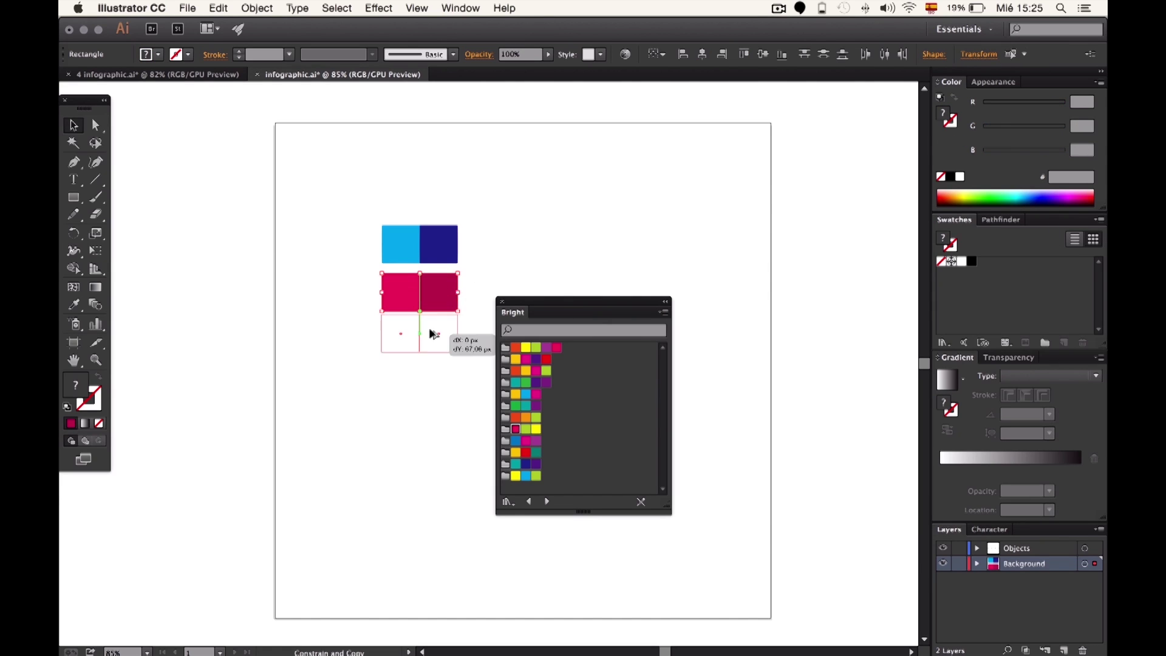
left_click(495, 279)
left_click(396, 341)
left_click(536, 429)
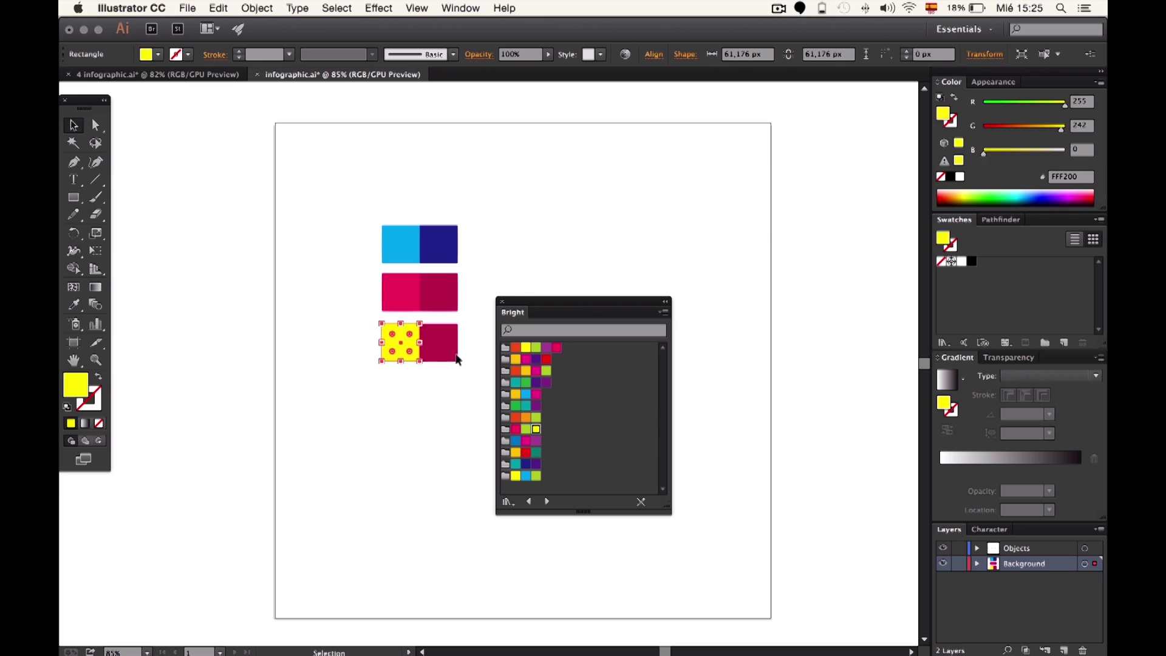
left_click(452, 351)
left_click(536, 417)
left_click(399, 342)
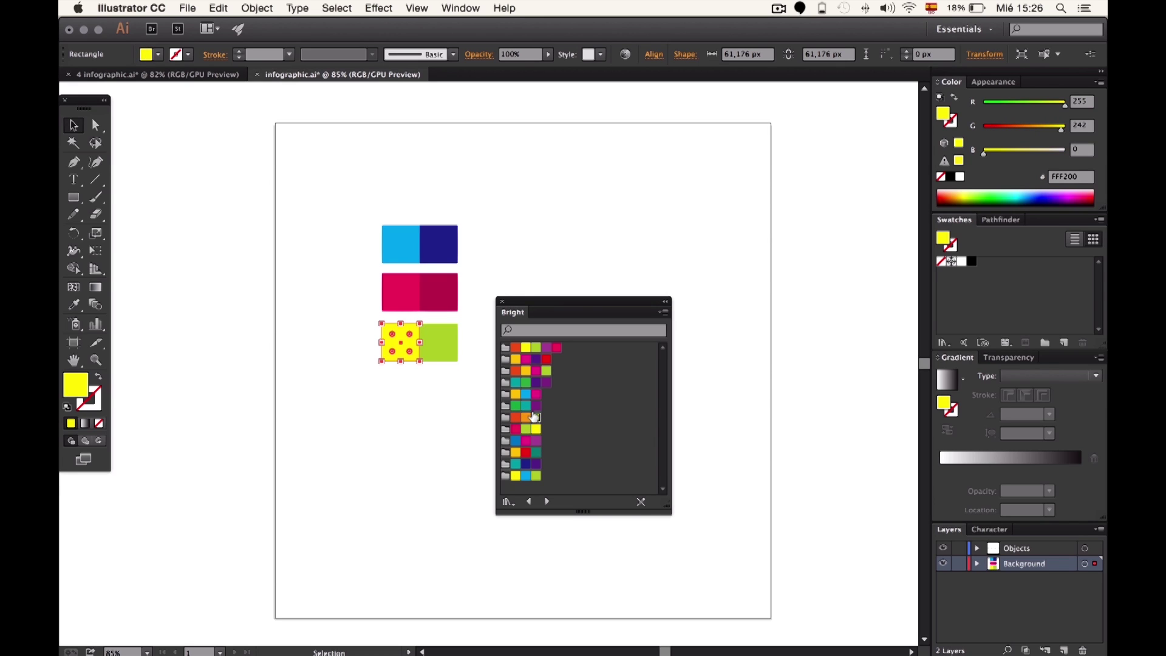
left_click(537, 418)
left_click(450, 346)
left_click(526, 382)
left_click(400, 343, "shift")
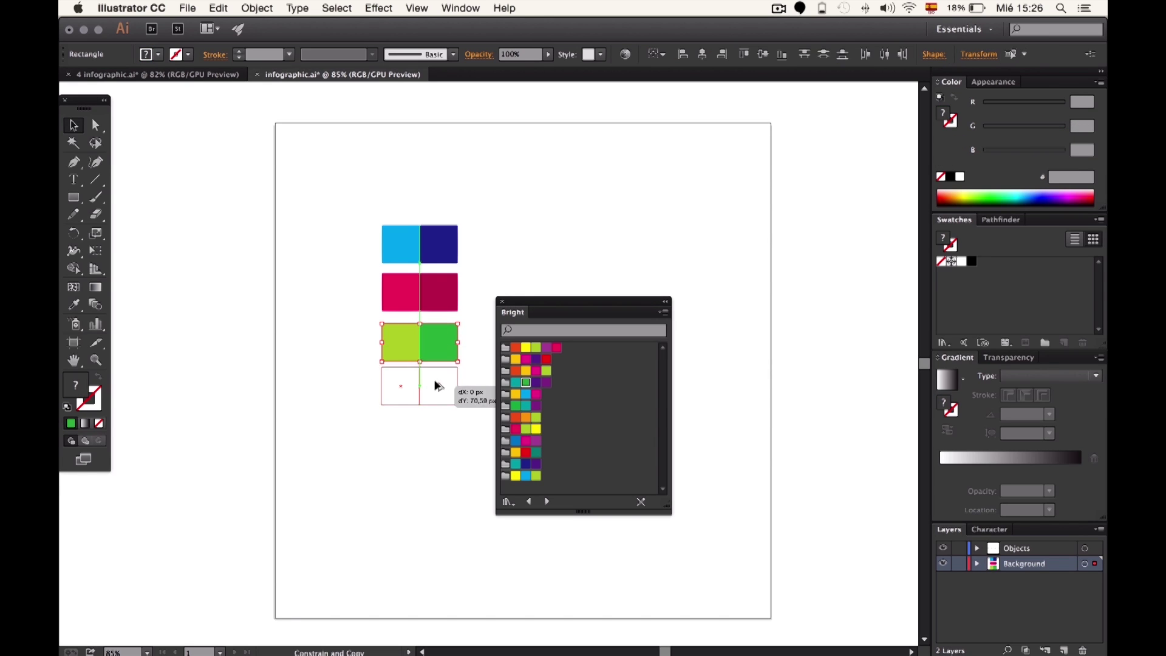
Copy the green pair below and recolour it purple and dark purple.
left_click_drag(450, 343, 449, 389)
left_click(404, 391)
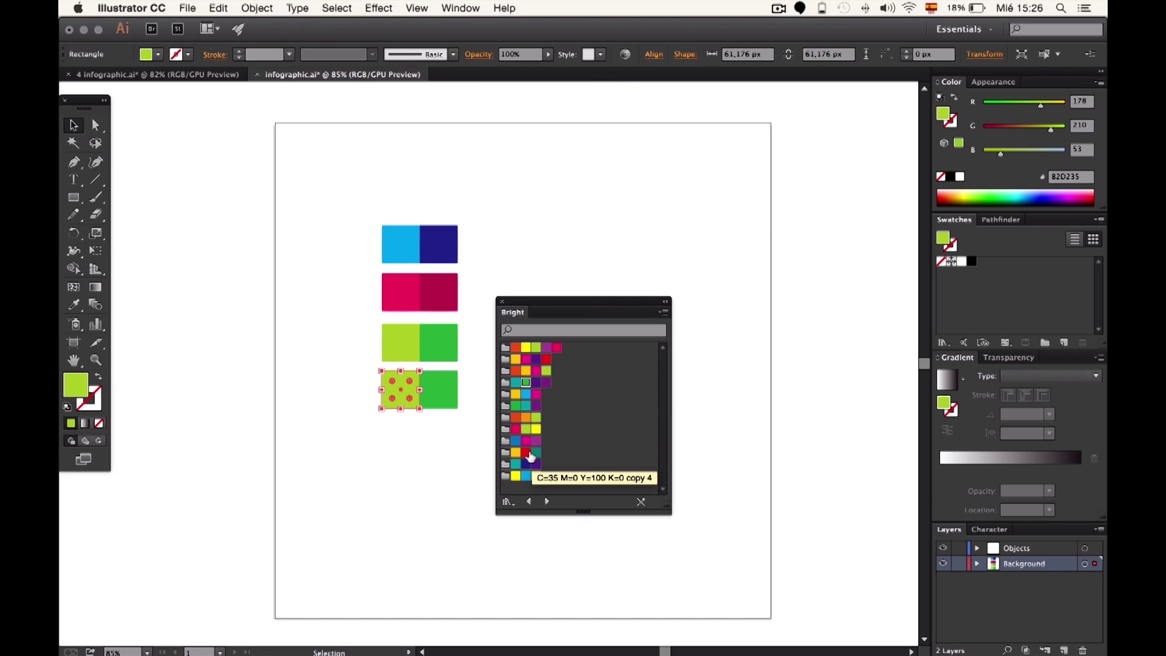
left_click(536, 440)
left_click(442, 385)
left_click(537, 359)
left_click(463, 425)
Copy the purple pair further down and give the left square a white fill.
scroll(463, 426, "right", 2)
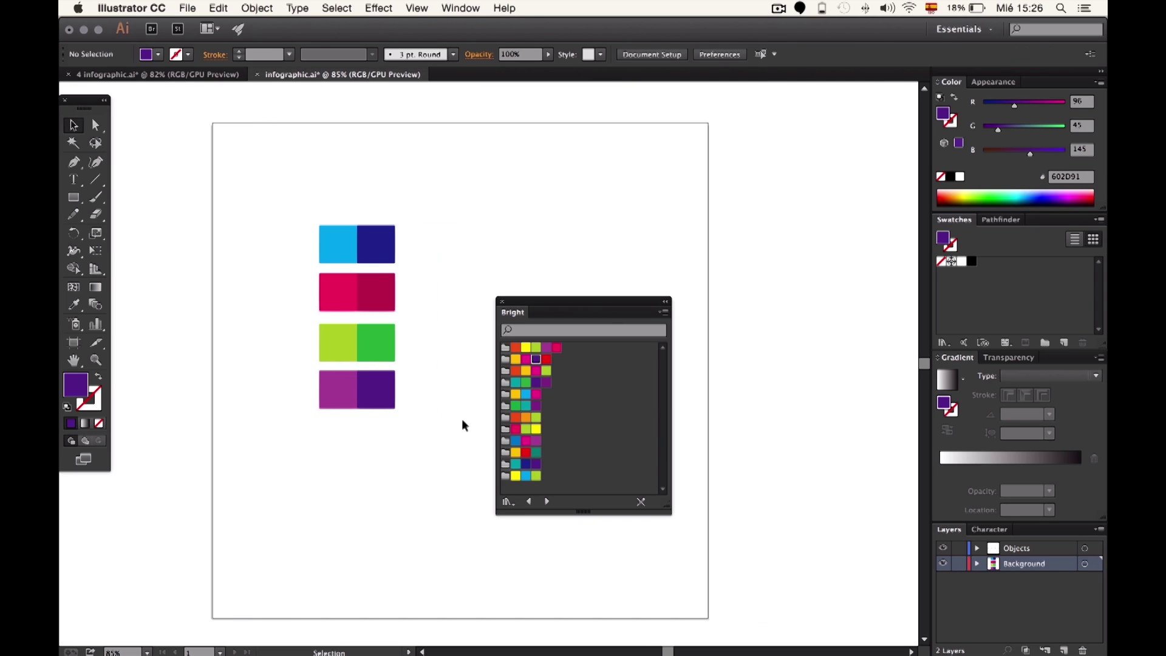
left_click_drag(412, 379, 313, 422)
left_click_drag(377, 385, 377, 442)
left_click(334, 442)
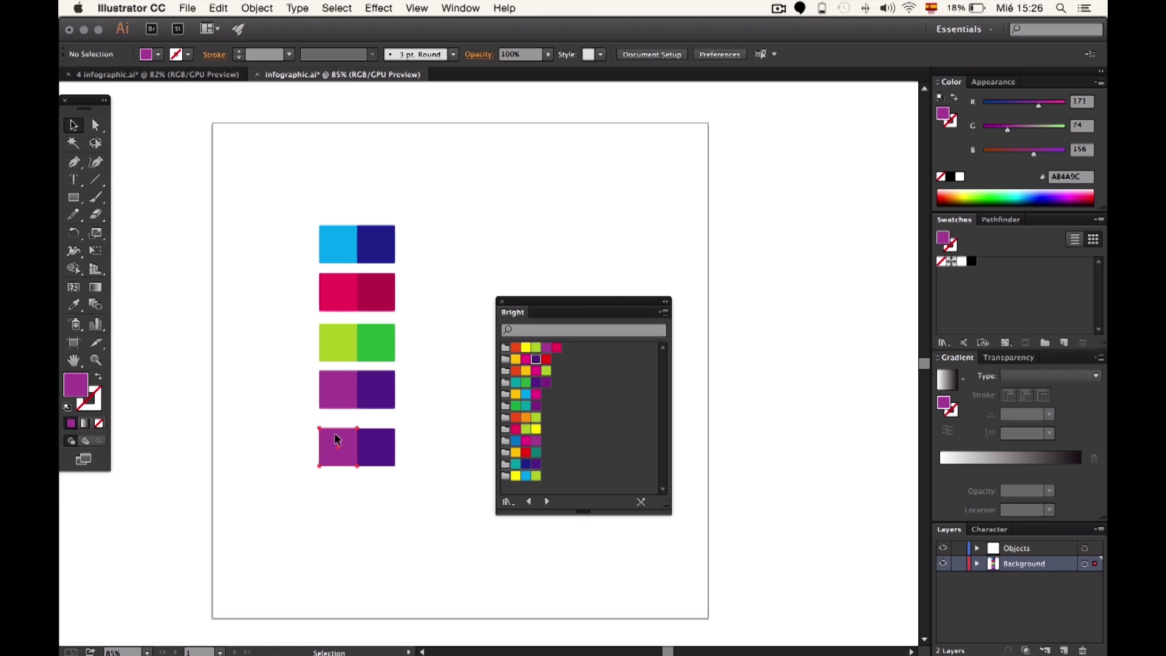
left_click(961, 261)
double_click(84, 393)
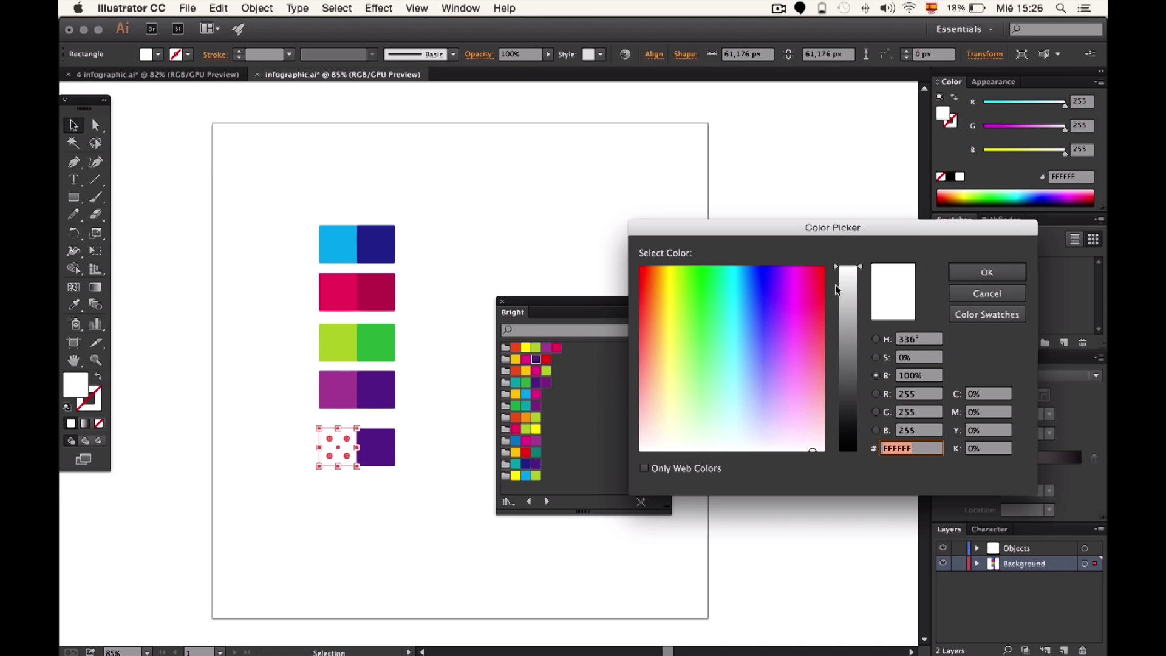
left_click(952, 273)
Sample the light grey onto the right square and darken it.
left_click(377, 448)
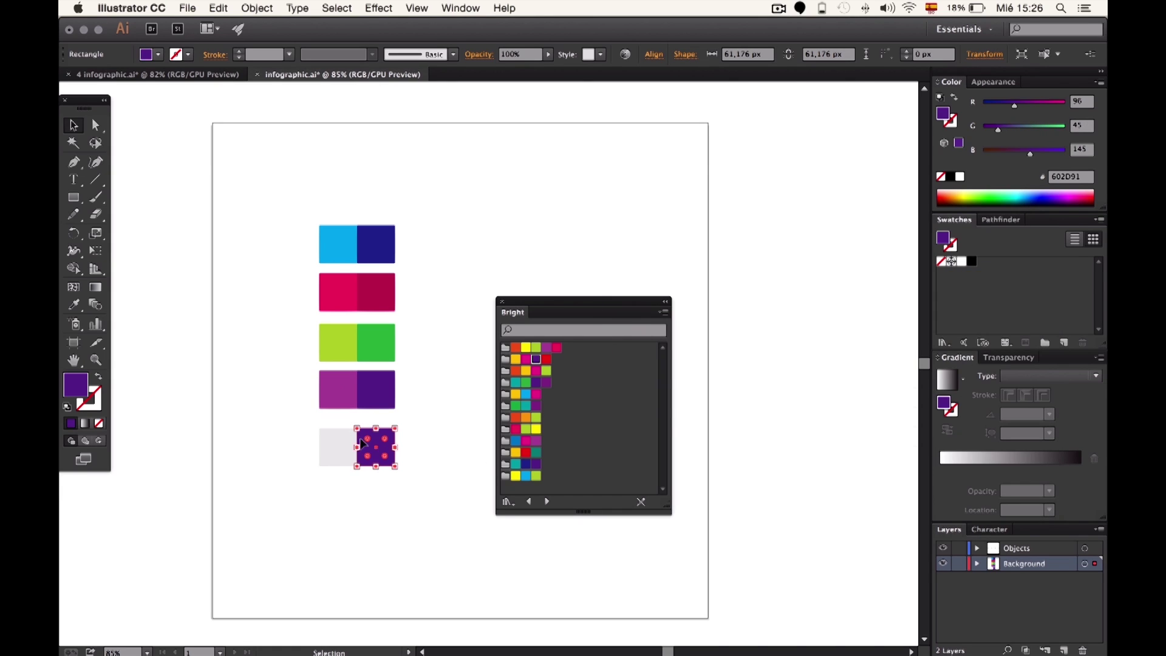
key("i")
left_click(337, 447)
double_click(76, 384)
left_click_drag(850, 282, 850, 301)
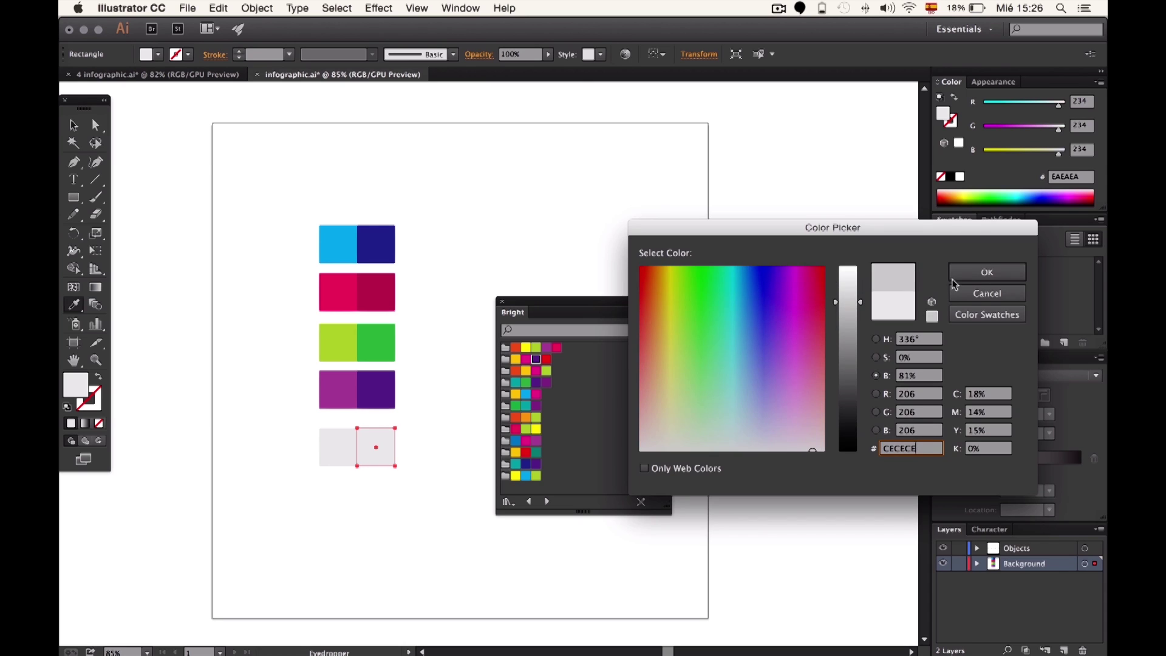
left_click(987, 272)
Save all ten coloured squares as a new colour group in the Swatches panel.
key("v")
left_click(424, 190)
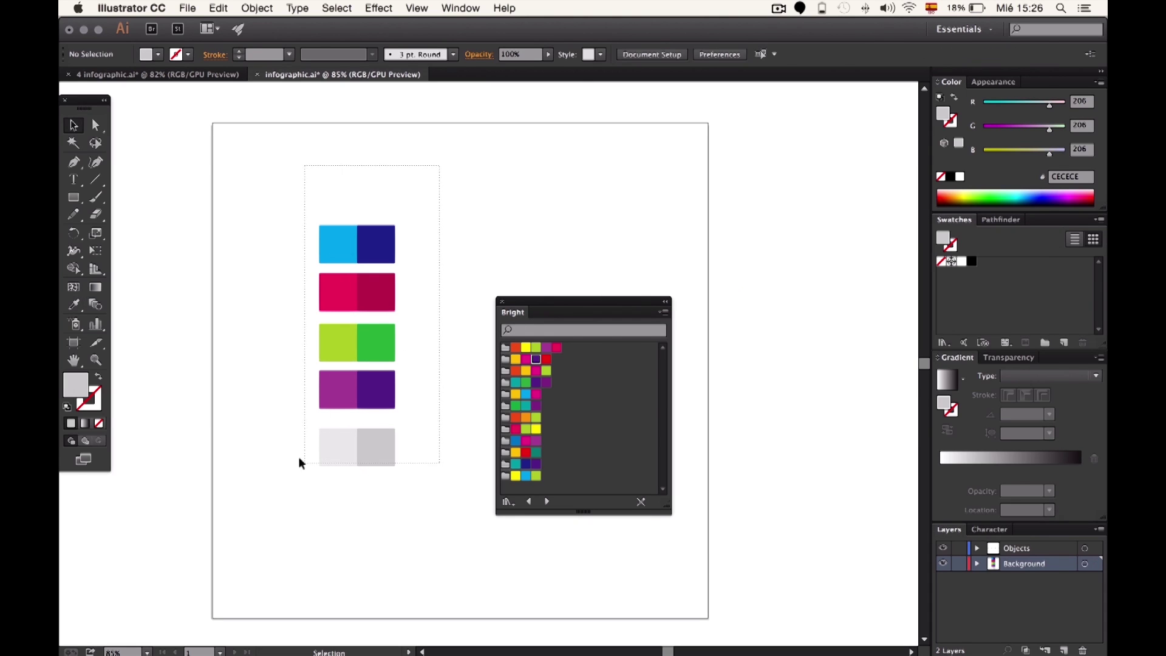
left_click_drag(299, 463, 407, 220)
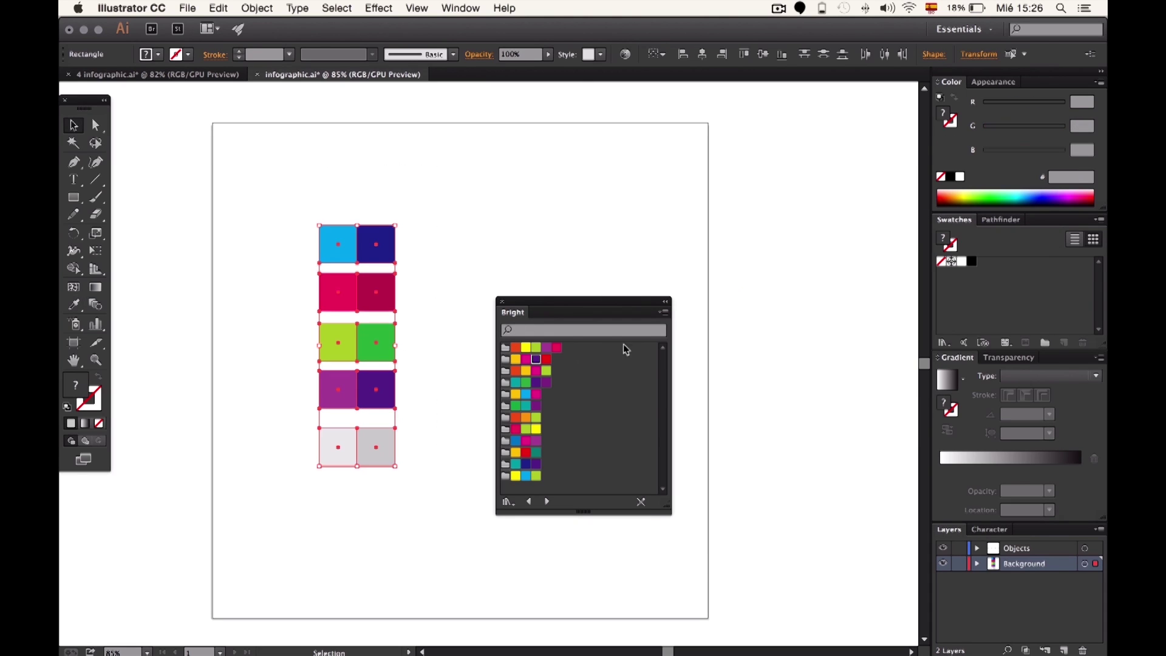
left_click(1043, 344)
left_click(668, 396)
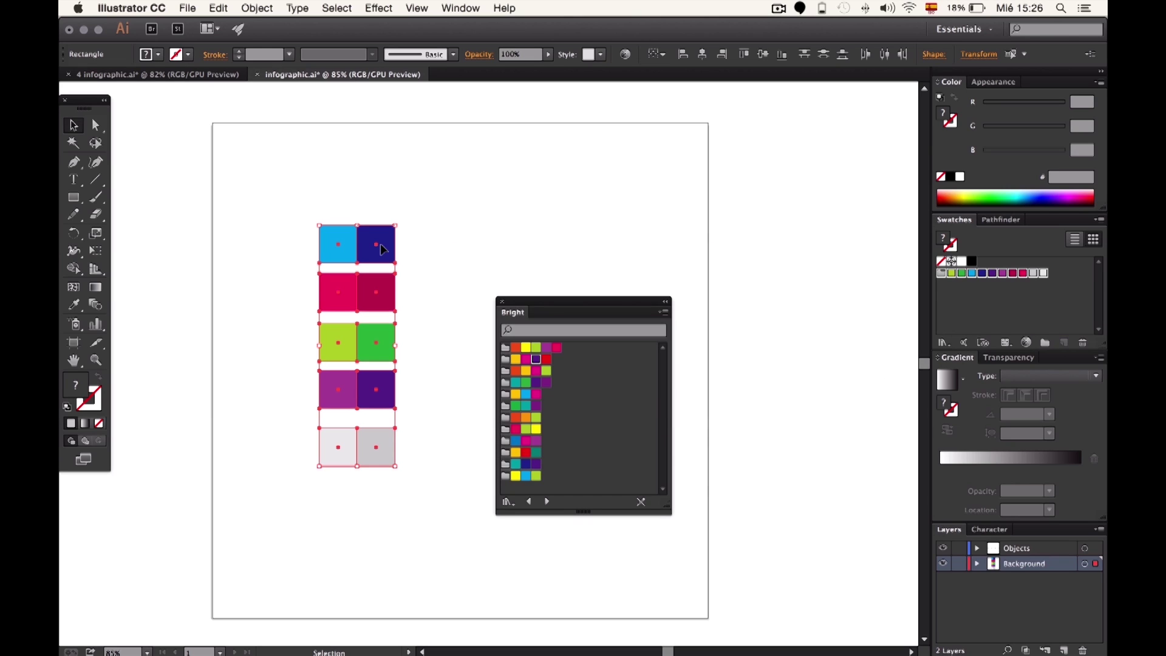
left_click(502, 302)
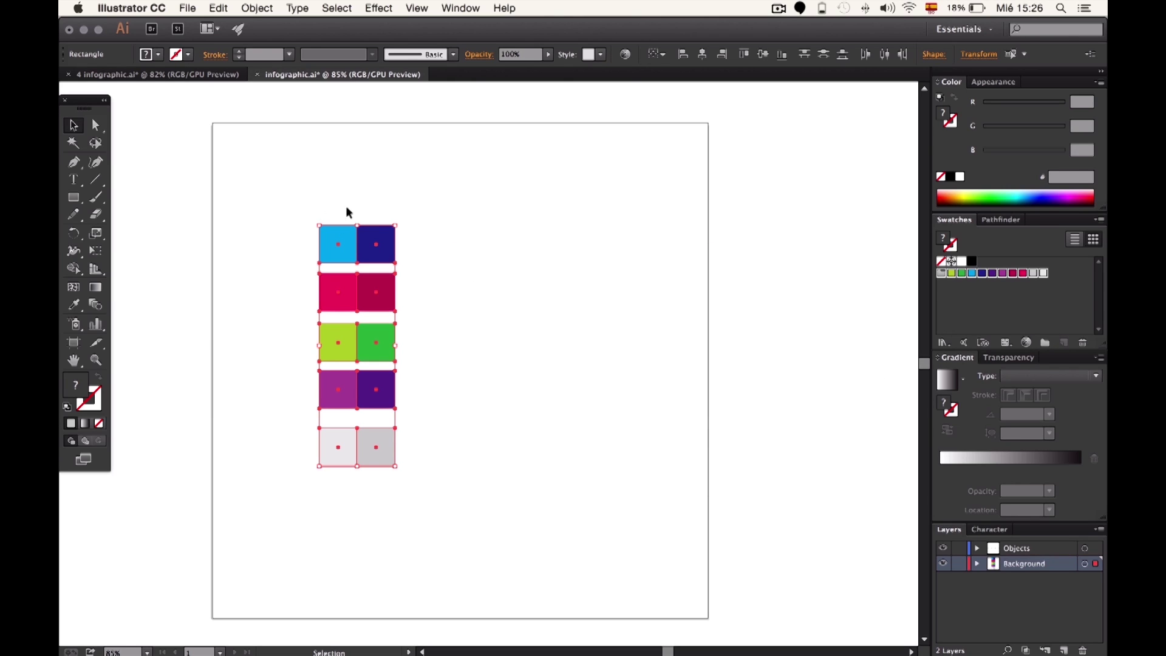
Delete the sample squares, cover the artboard with a lighter-grey rectangle, and activate the Objects layer.
key("Delete")
scroll(492, 204, "left", 5)
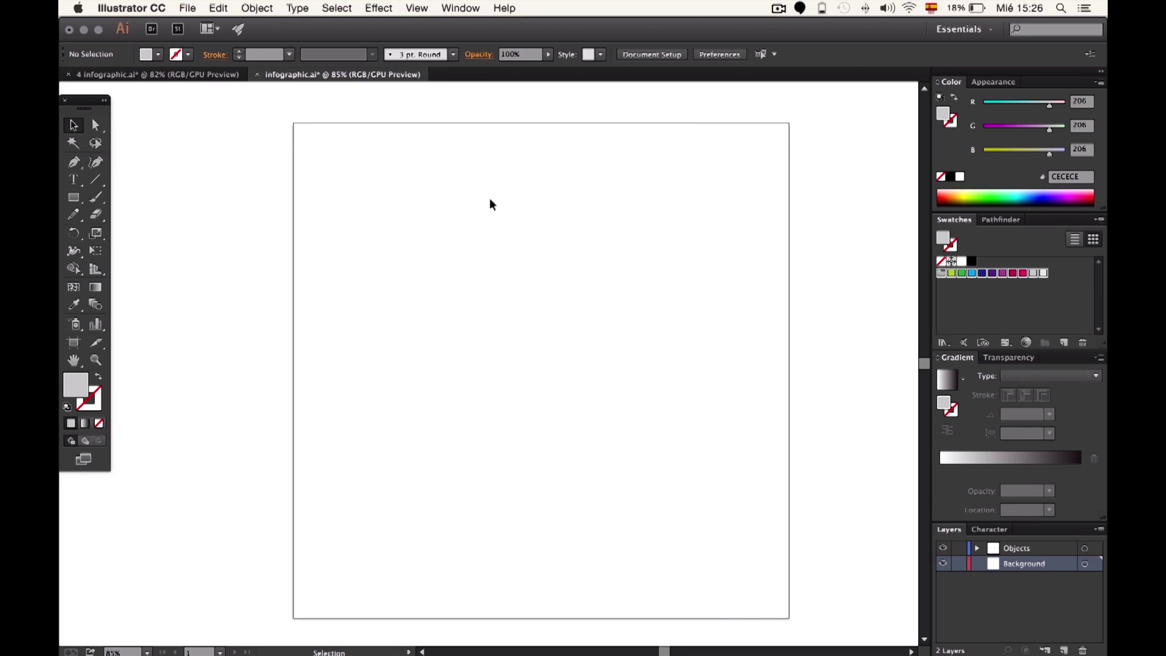
left_click(74, 197)
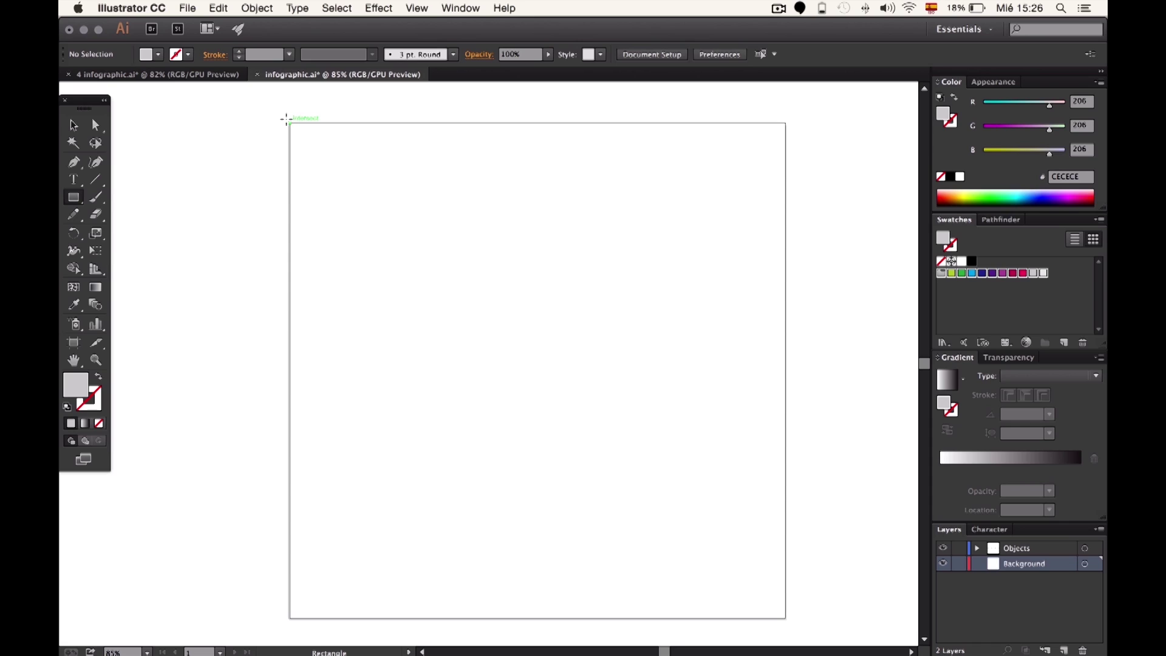
left_click_drag(289, 122, 785, 618)
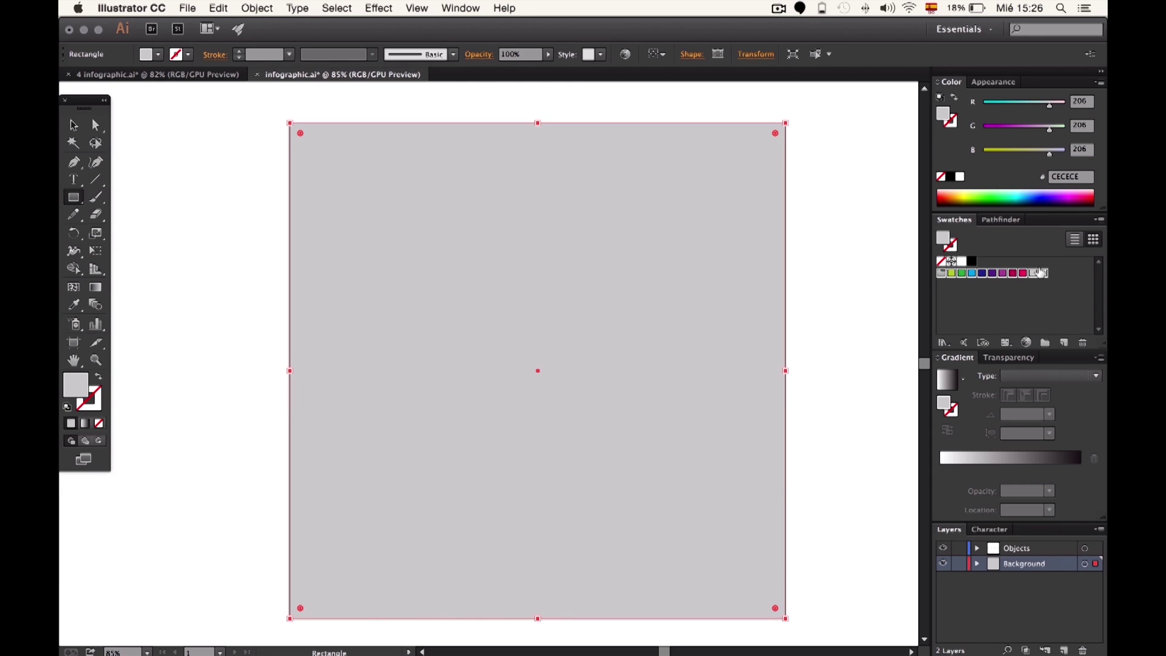
left_click(1041, 273)
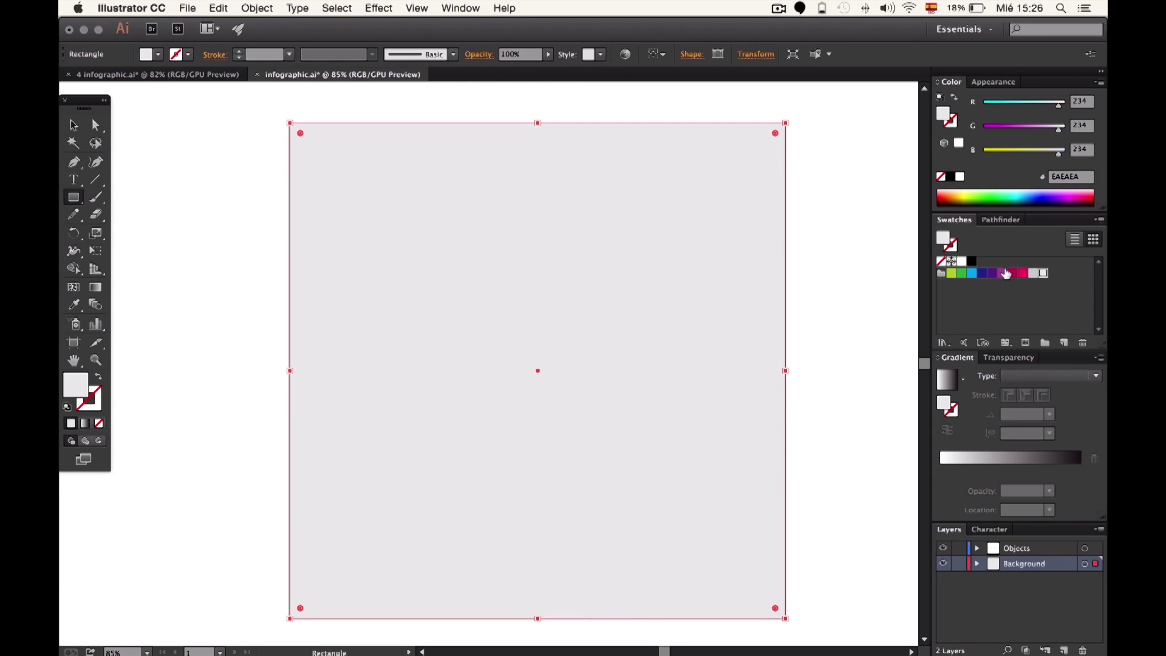
key("v")
left_click(839, 297)
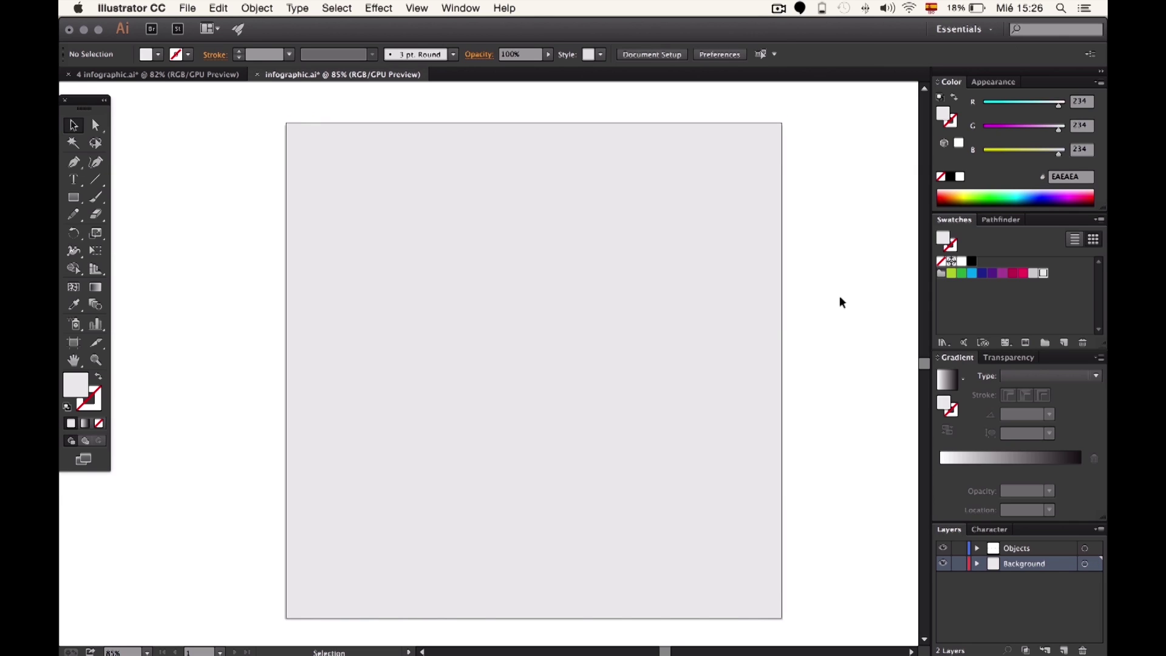
left_click(1013, 549)
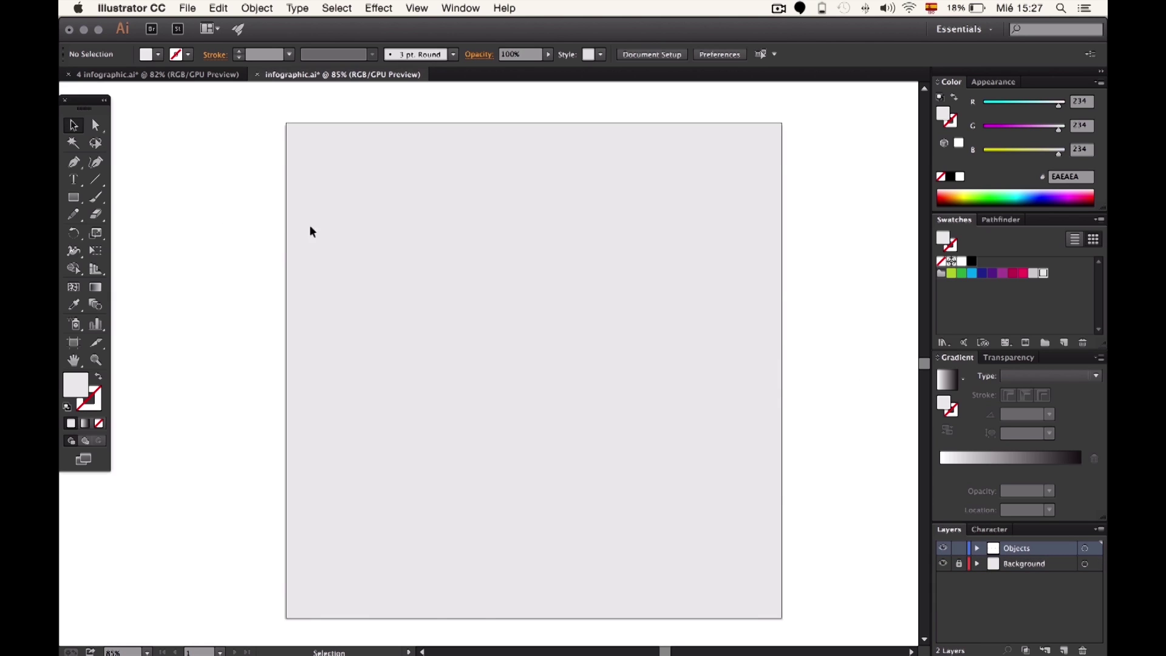
Draw a circle near the artboard centre with the Ellipse tool.
left_click(81, 200)
left_click_drag(83, 202, 115, 231)
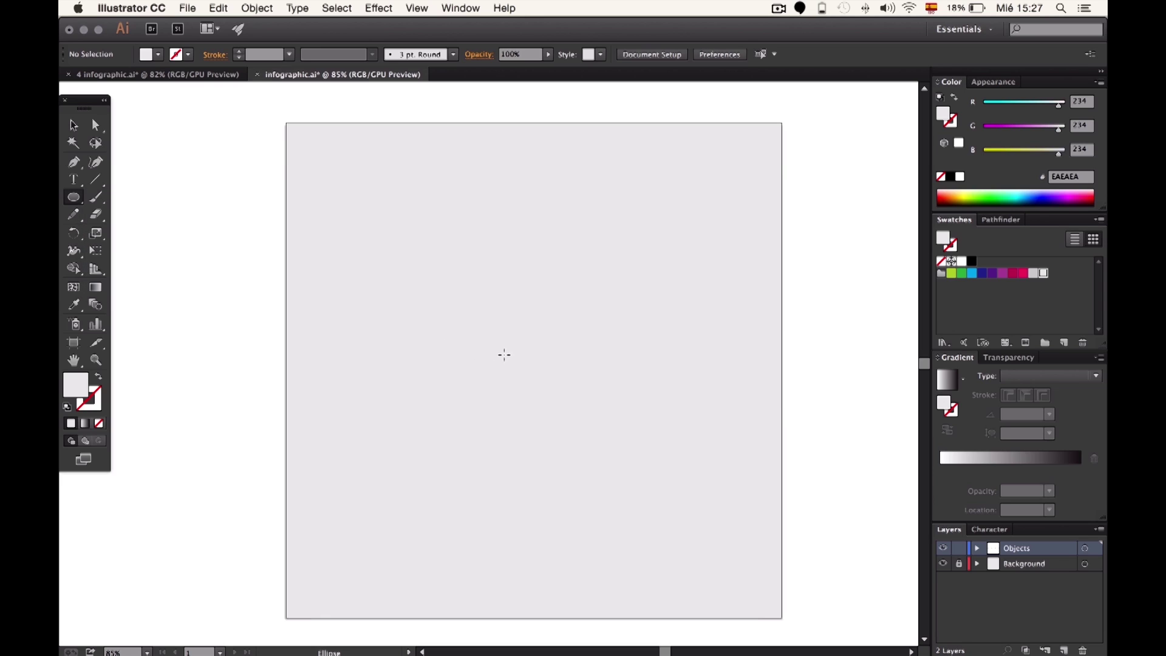
left_click_drag(504, 355, 587, 276)
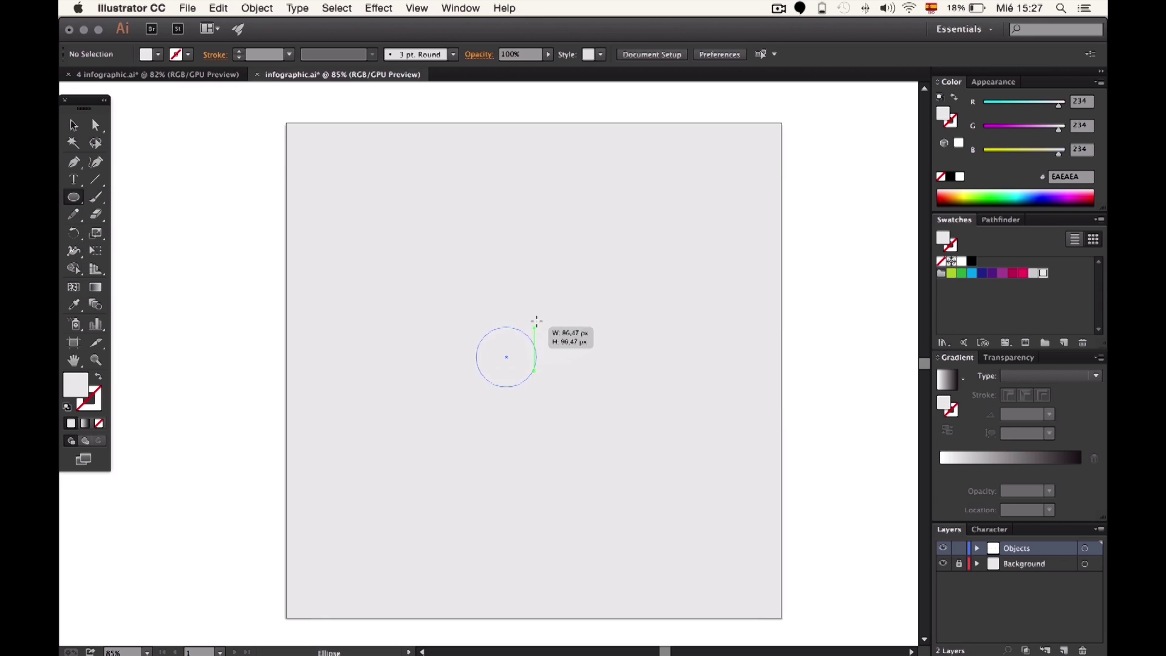
Fill the circle with a radial gradient from dark to white, midpoint at 40%.
left_click(941, 379)
left_click(1020, 375)
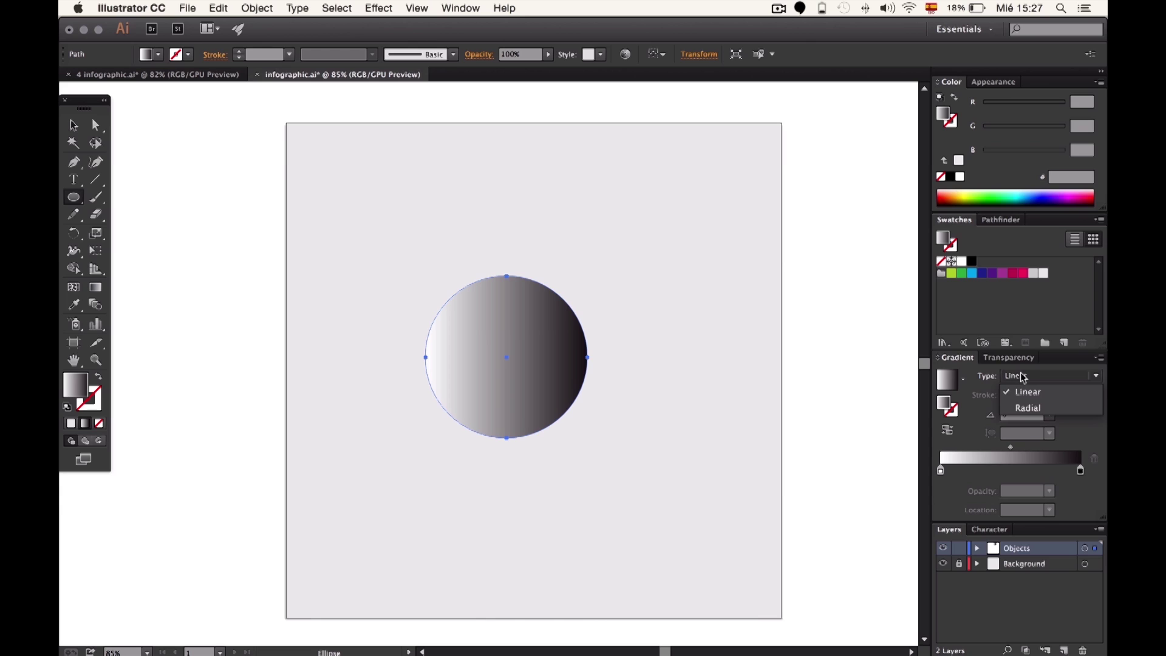
left_click(1024, 406)
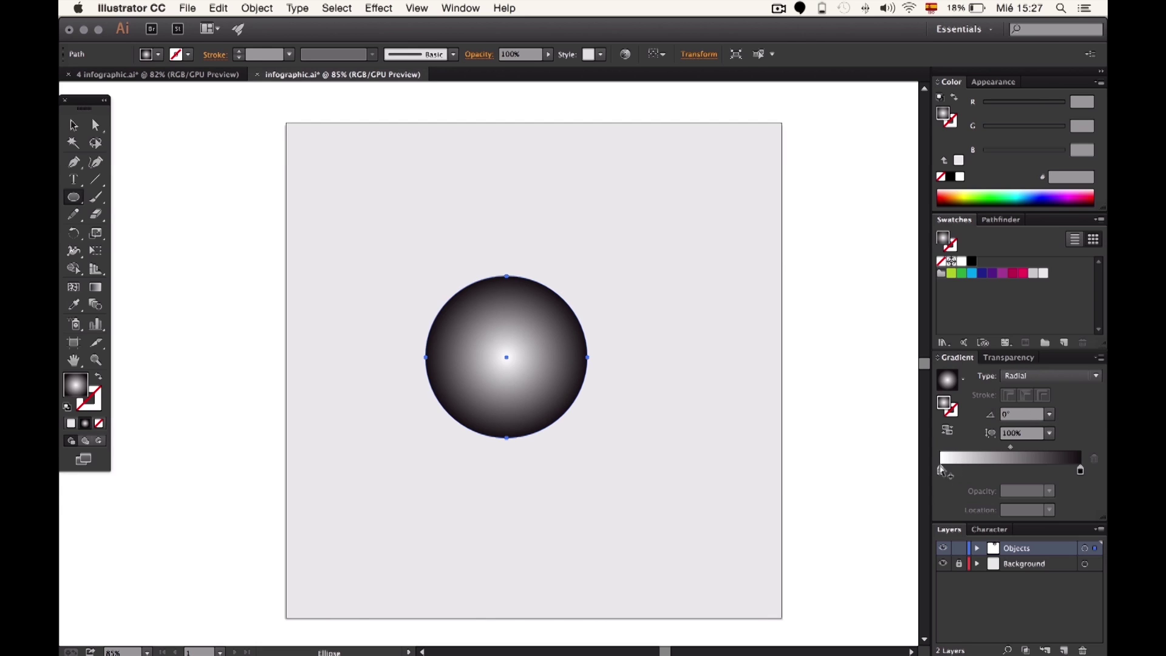
left_click_drag(943, 471, 1020, 471)
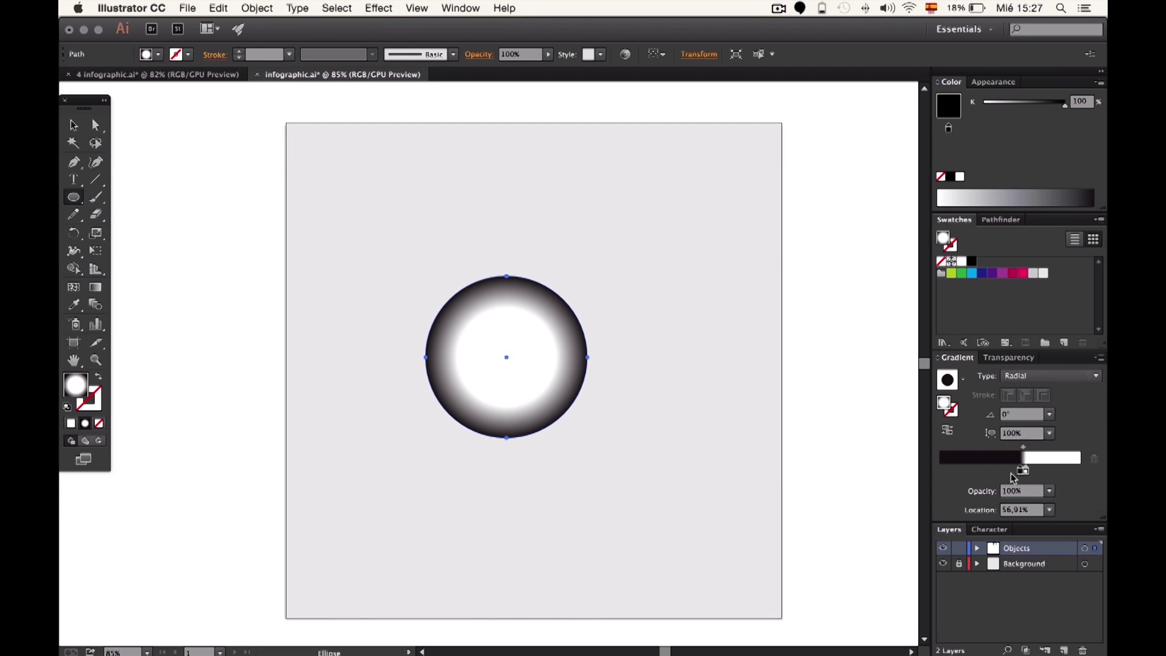
left_click(941, 471)
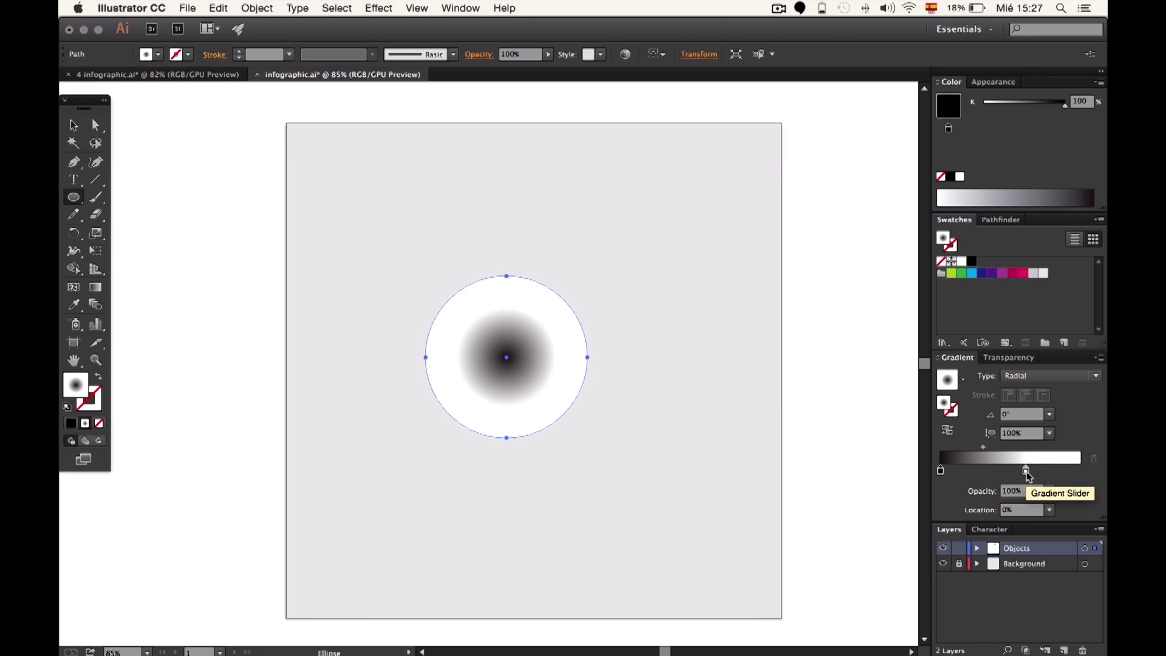
left_click_drag(1025, 471, 1081, 469)
left_click(1012, 448)
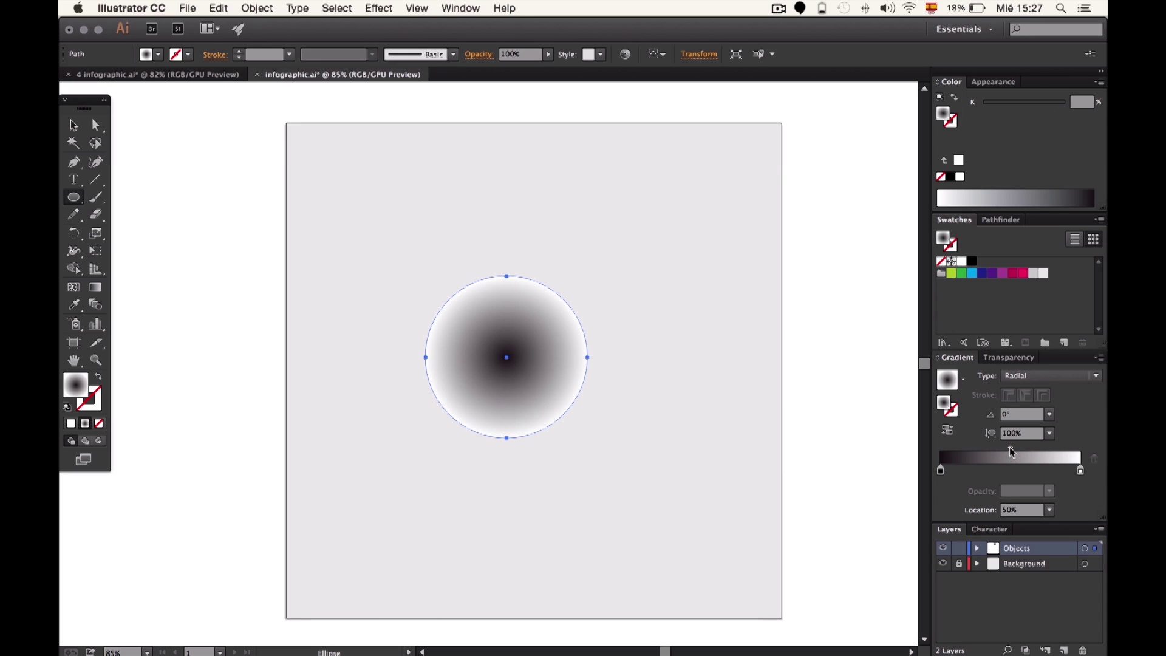
left_click(1007, 512)
Confirm the 40% midpoint, then set the circle to Multiply blending at 20% opacity.
key("Return")
left_click(1011, 359)
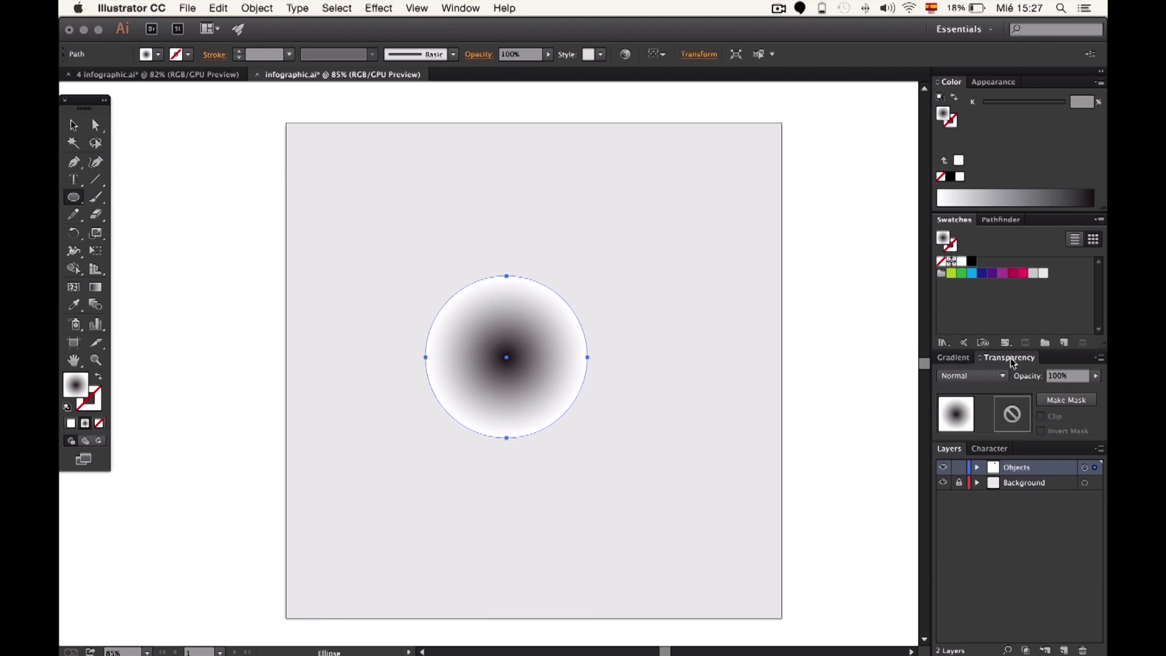
left_click(986, 376)
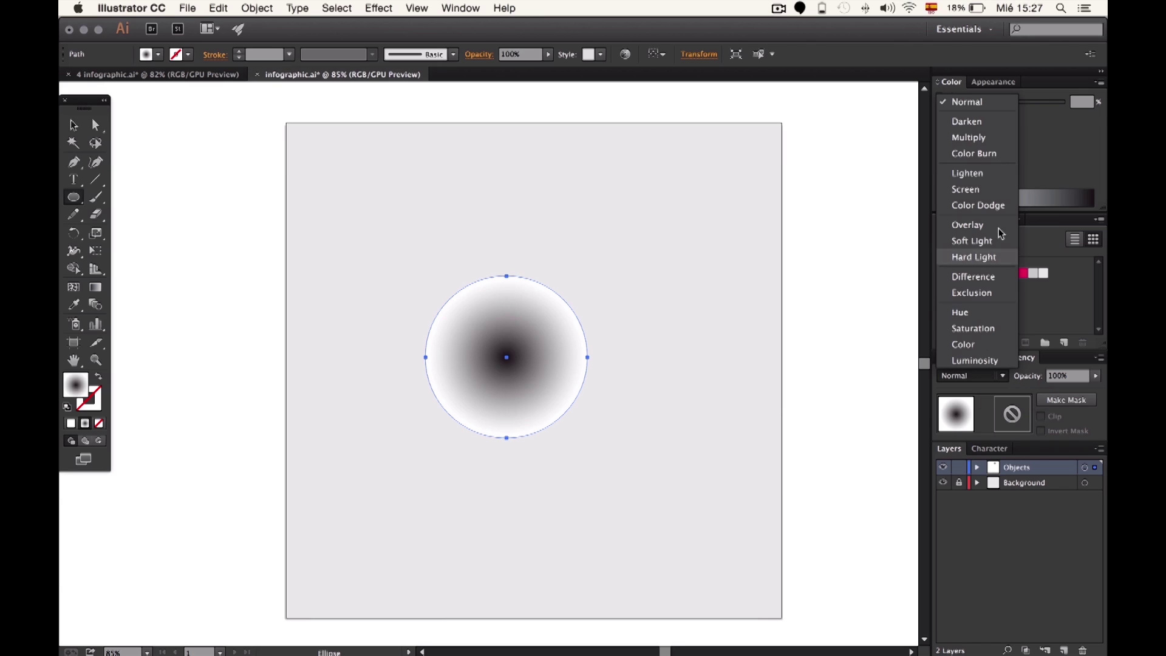
left_click(983, 137)
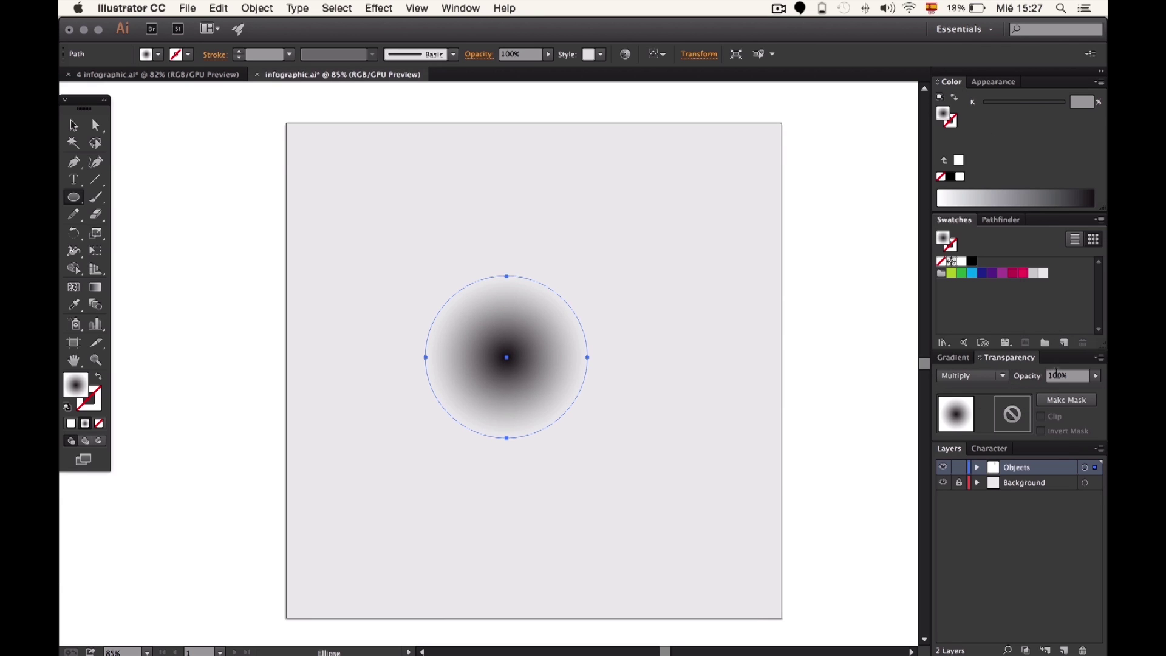
left_click(1057, 375)
type("20")
key("Return")
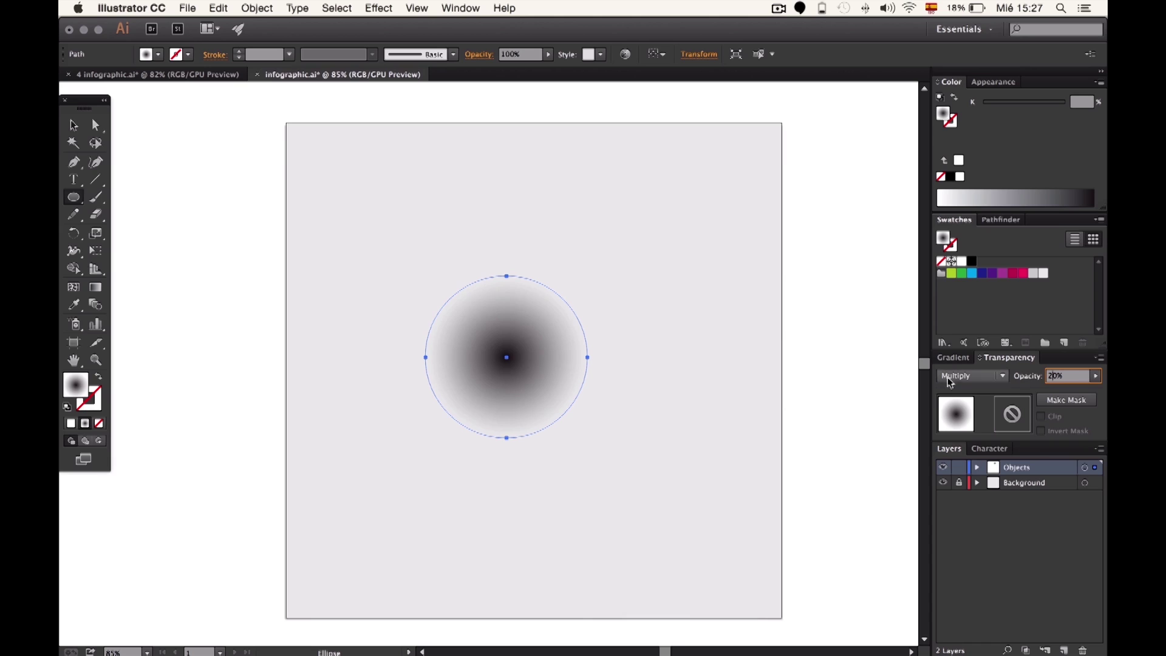
Squeeze the shadow circle into a narrow, tall ellipse and shift it left of centre.
key("v")
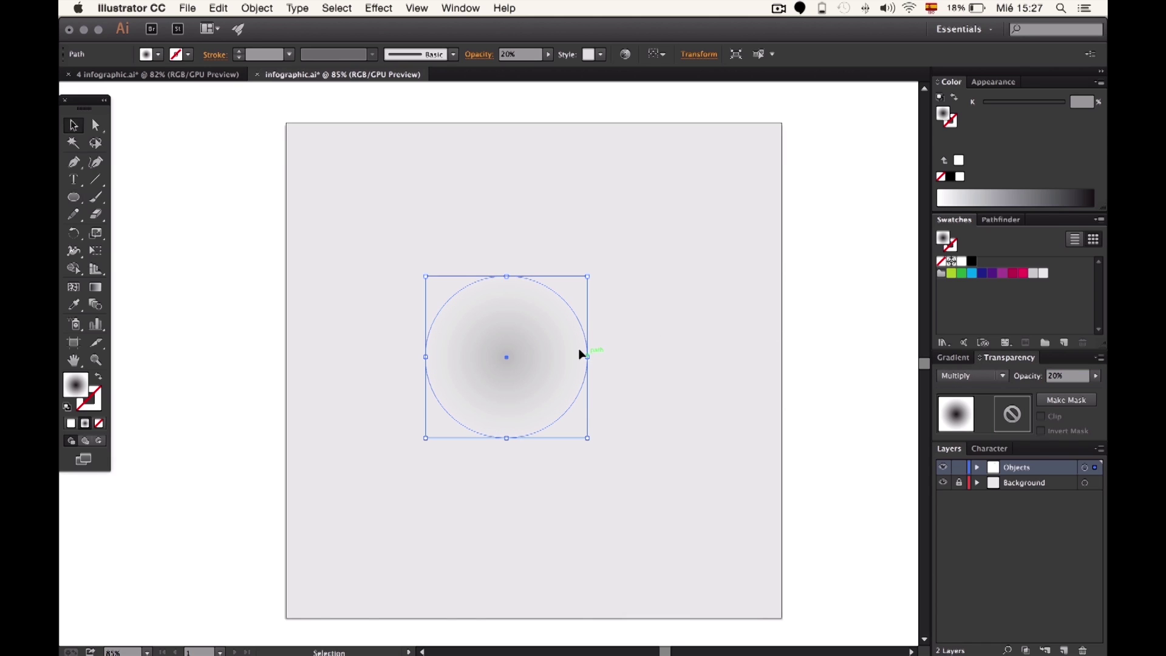
left_click_drag(587, 357, 518, 356)
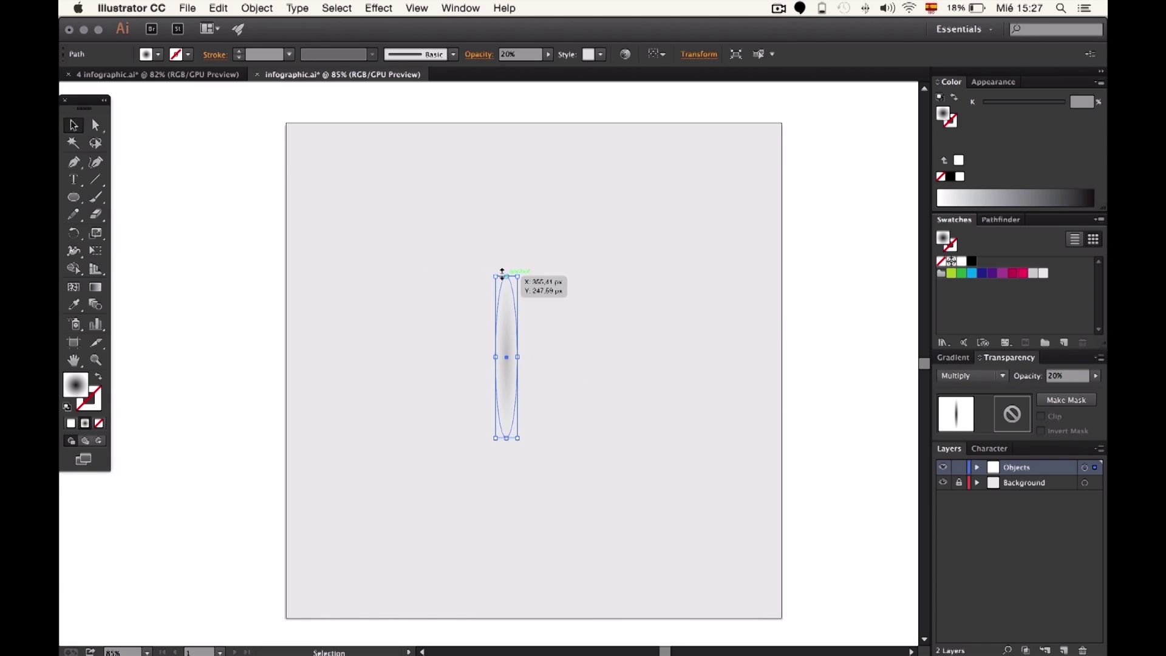
left_click_drag(506, 275, 506, 231)
mouse_move(493, 384)
left_mouse_down()
mouse_move(403, 377)
mouse_move(416, 341)
left_mouse_up()
left_click(473, 297)
left_click(410, 348)
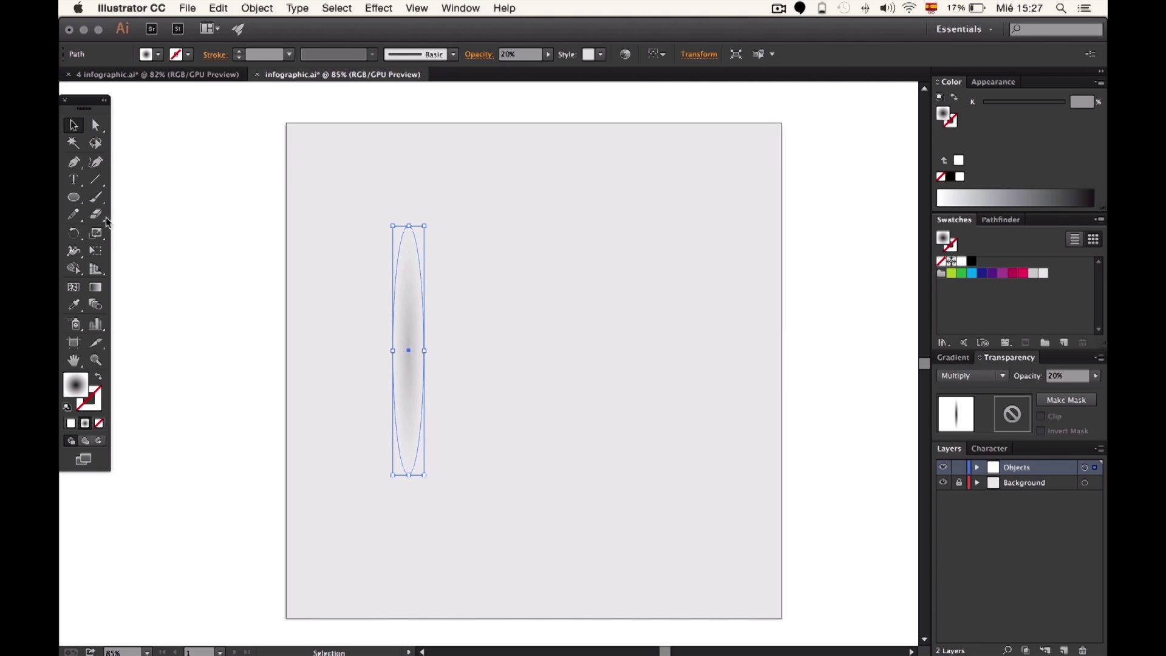
left_click_drag(74, 197, 109, 200)
left_click_drag(323, 208, 408, 488)
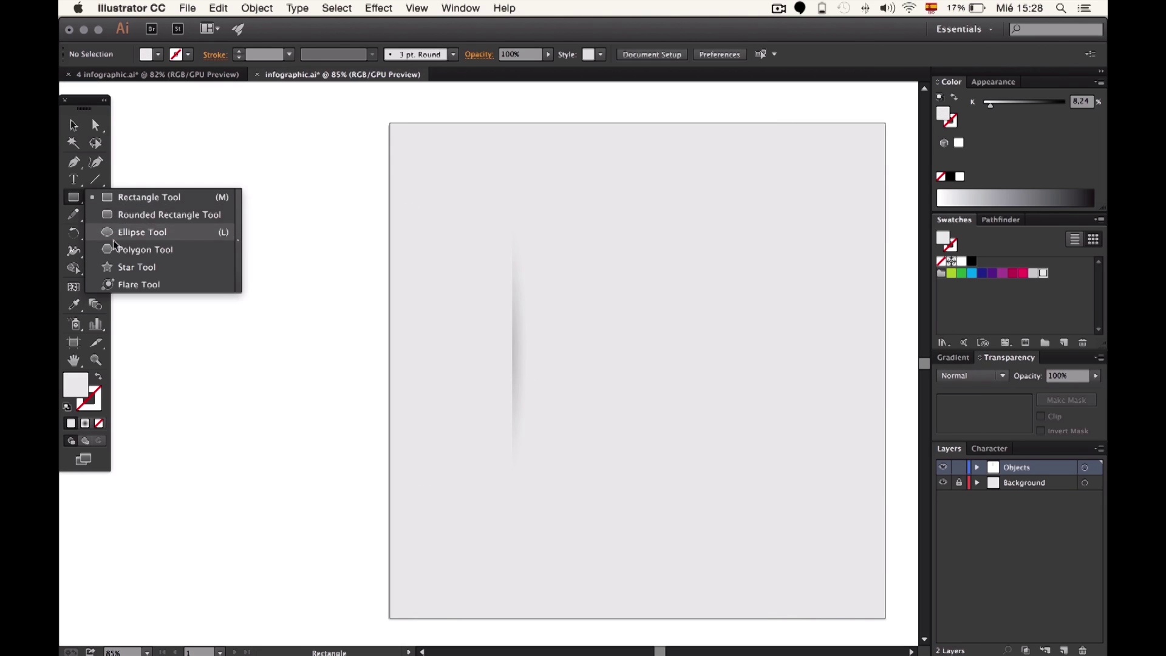
Draw a three-sided polygon beside the artboard, rotate it to point left, and widen it.
left_click_drag(78, 206, 144, 254)
left_click(296, 307)
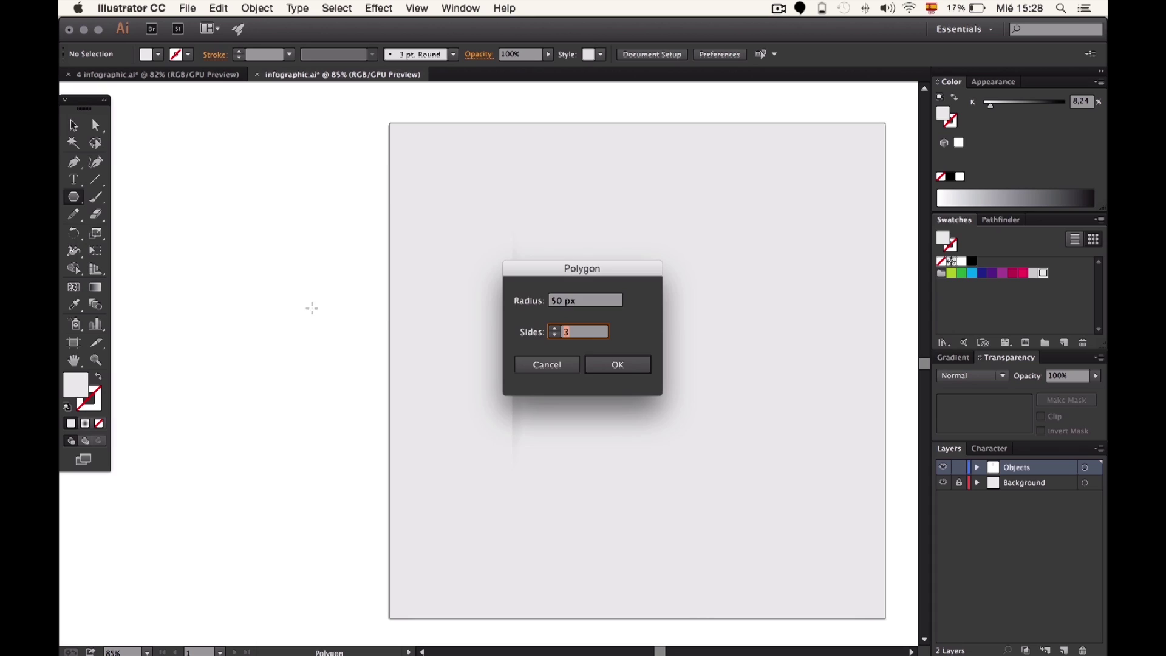
left_click(620, 365)
key("v")
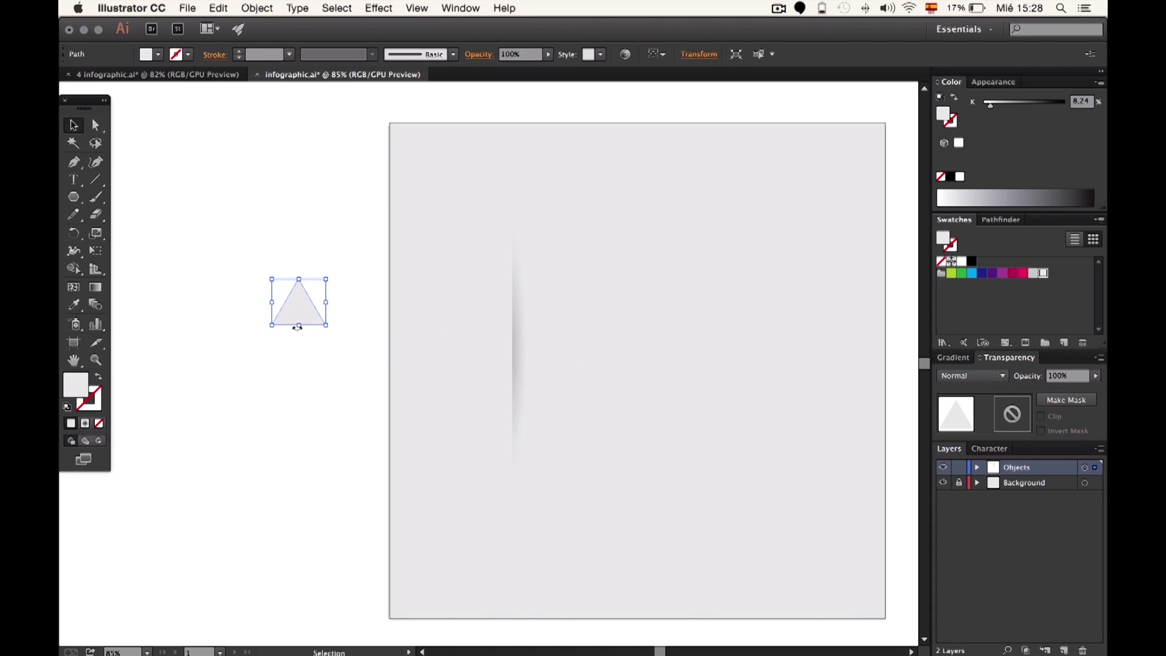
left_click_drag(297, 327, 359, 298)
left_click_drag(271, 303, 252, 302)
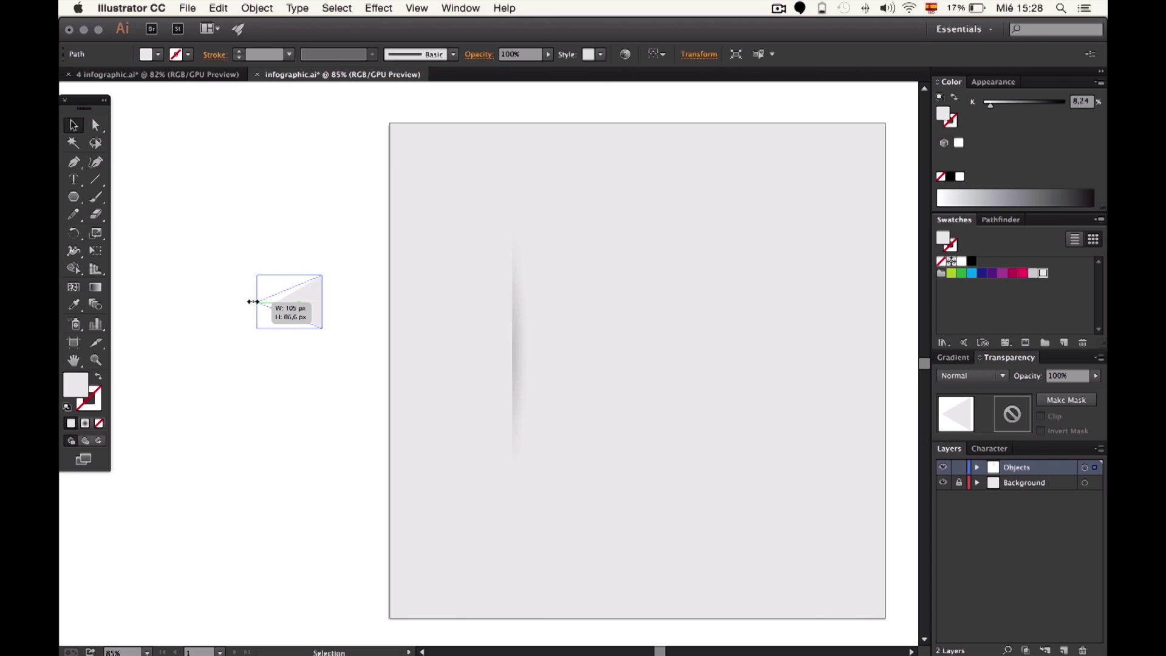
Give the triangle a linear gradient fill starting with cyan.
left_click(953, 358)
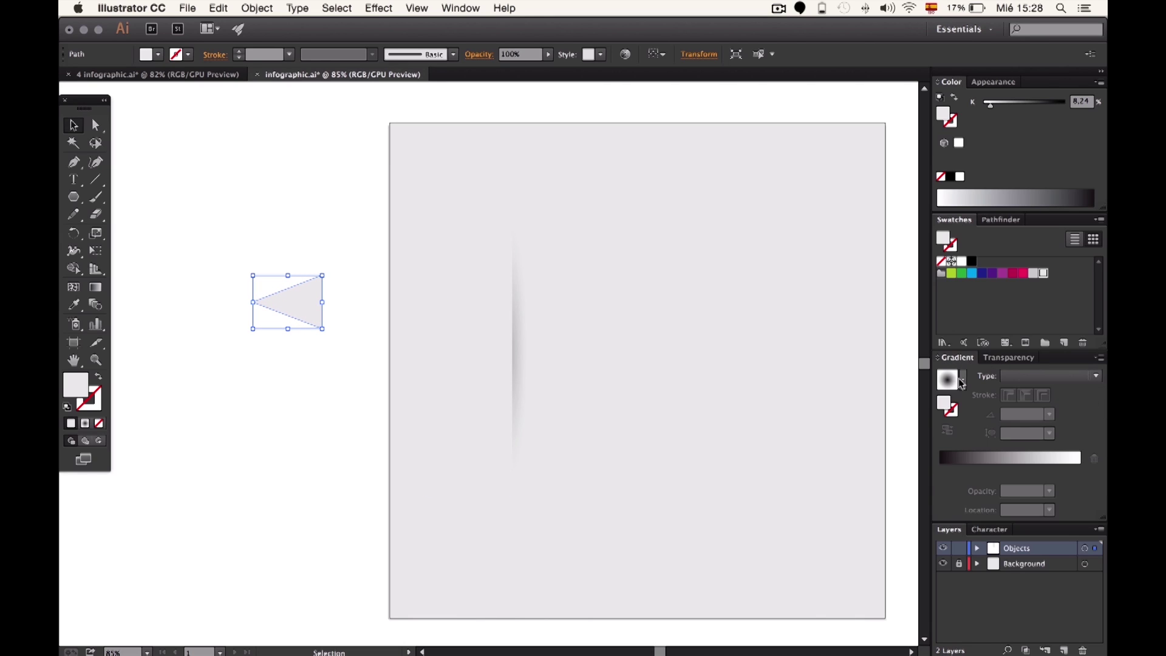
left_click(964, 457)
left_click(1032, 376)
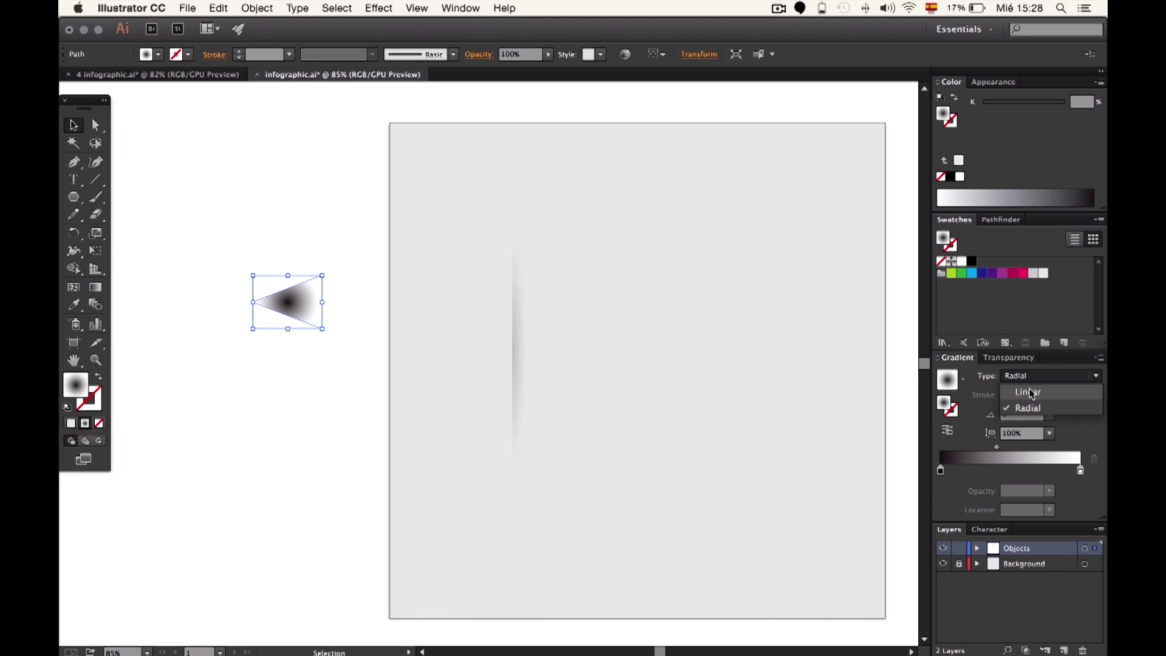
left_click(1031, 393)
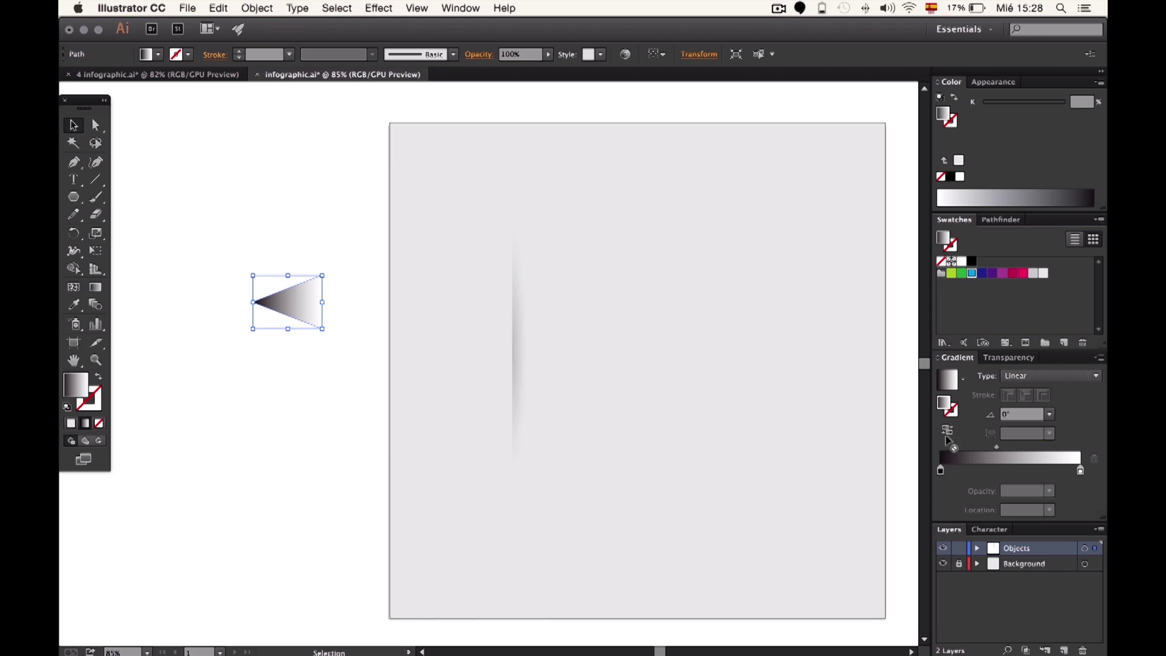
left_click(941, 471)
left_click(972, 272, "alt")
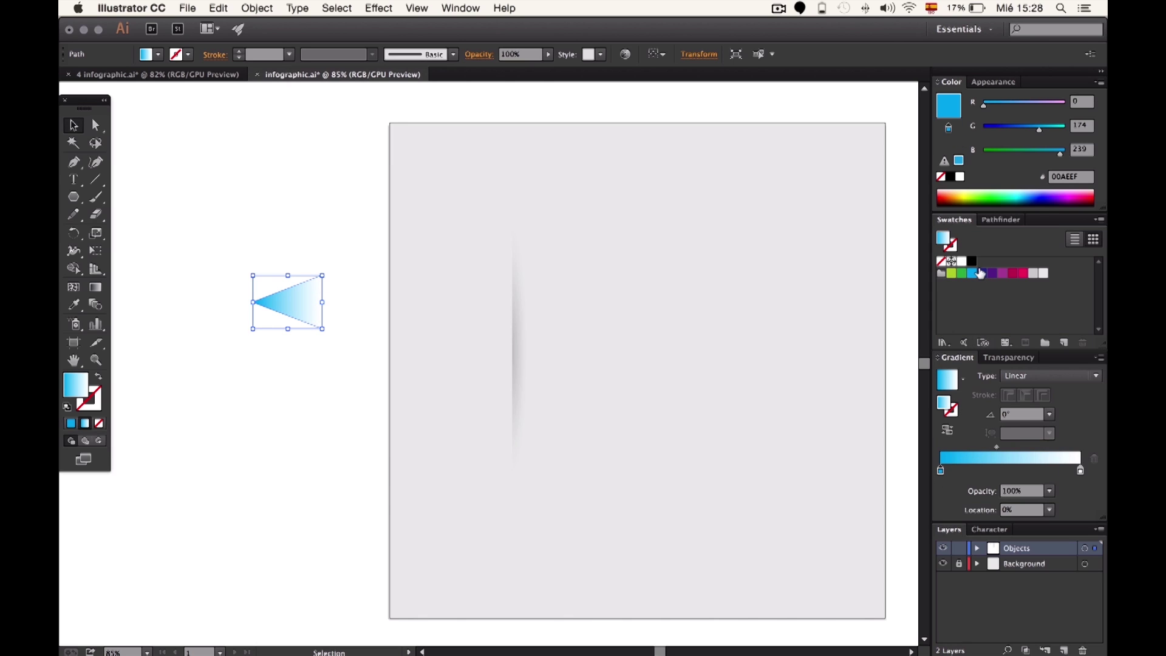
Set the gradient's end stop to dark blue with the midpoint at 50%.
left_click_drag(980, 273, 1081, 470)
left_click(996, 446)
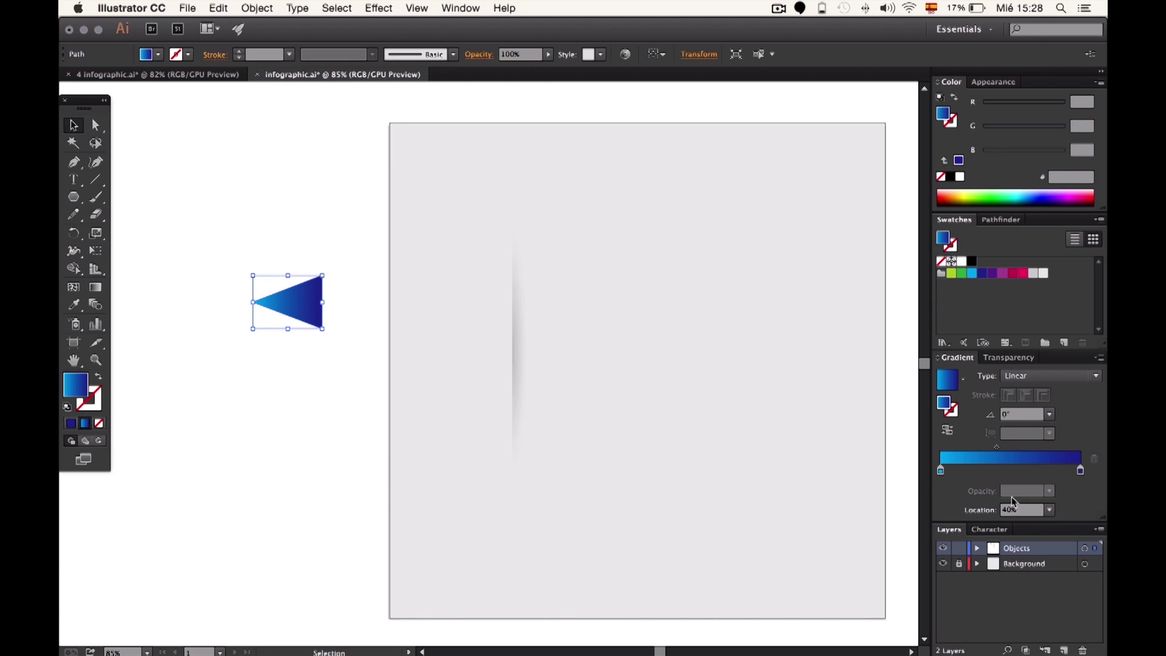
left_click(1009, 511)
type("50")
key("Return")
left_click(318, 174)
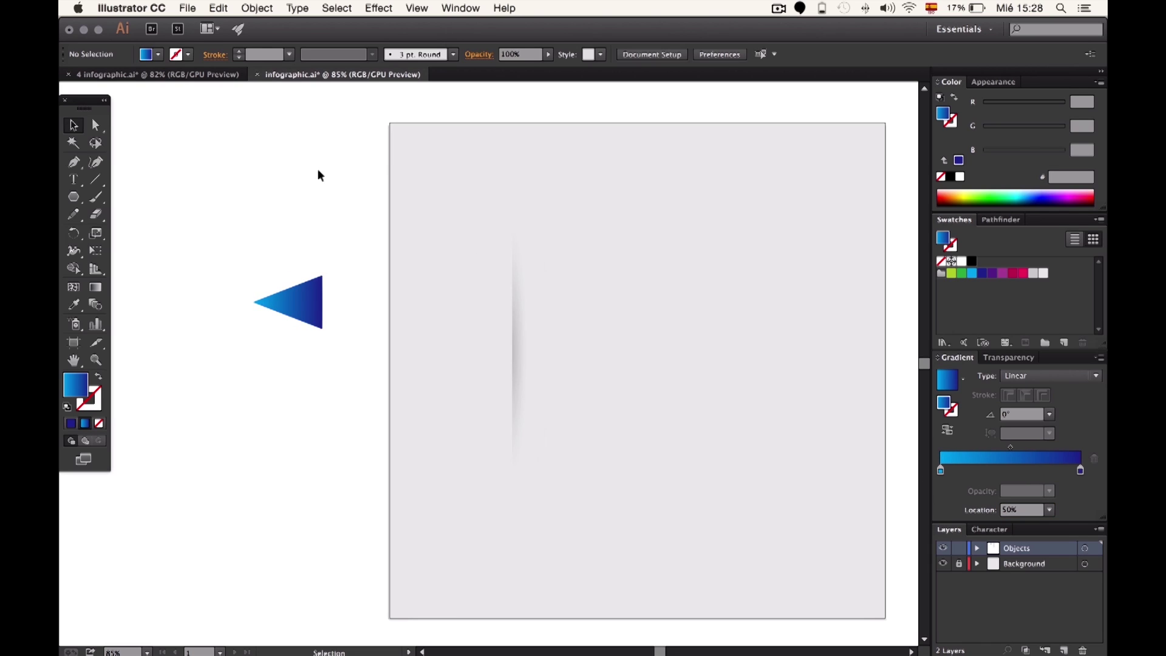
scroll(317, 175, "left", 5)
key("ctrl+plus")
key("ctrl+plus")
key("ctrl+plus")
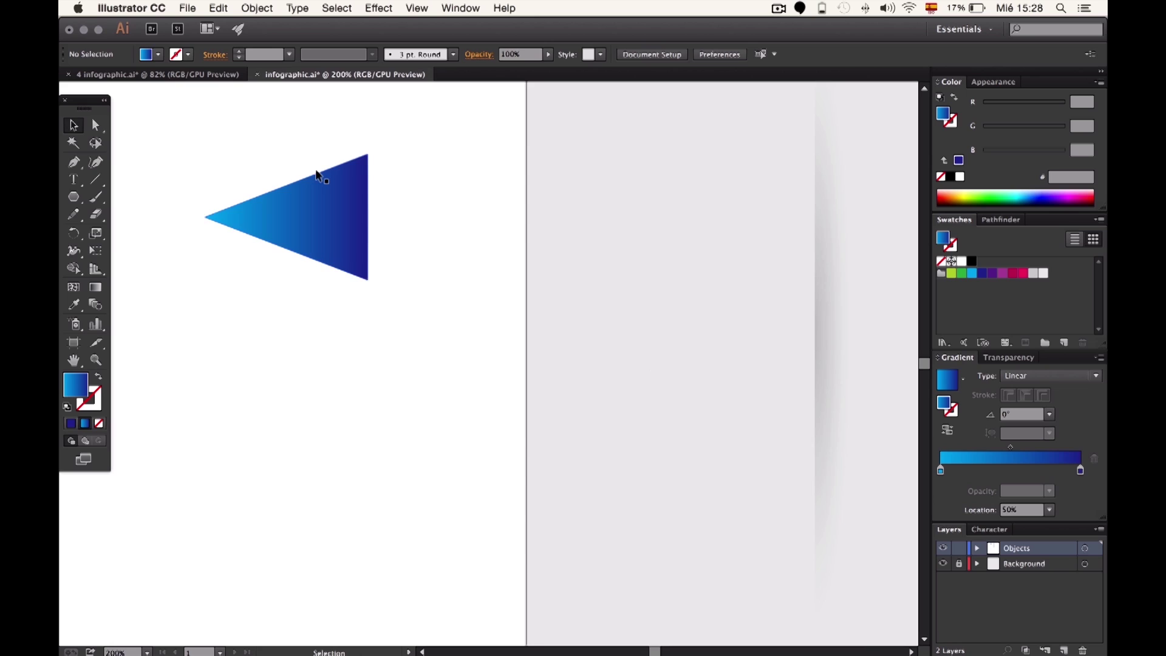
scroll(320, 176, "left", 2)
Draw a thin bar along the triangle's right edge, fit its corner, and send it behind.
left_click(73, 197)
left_click(119, 199)
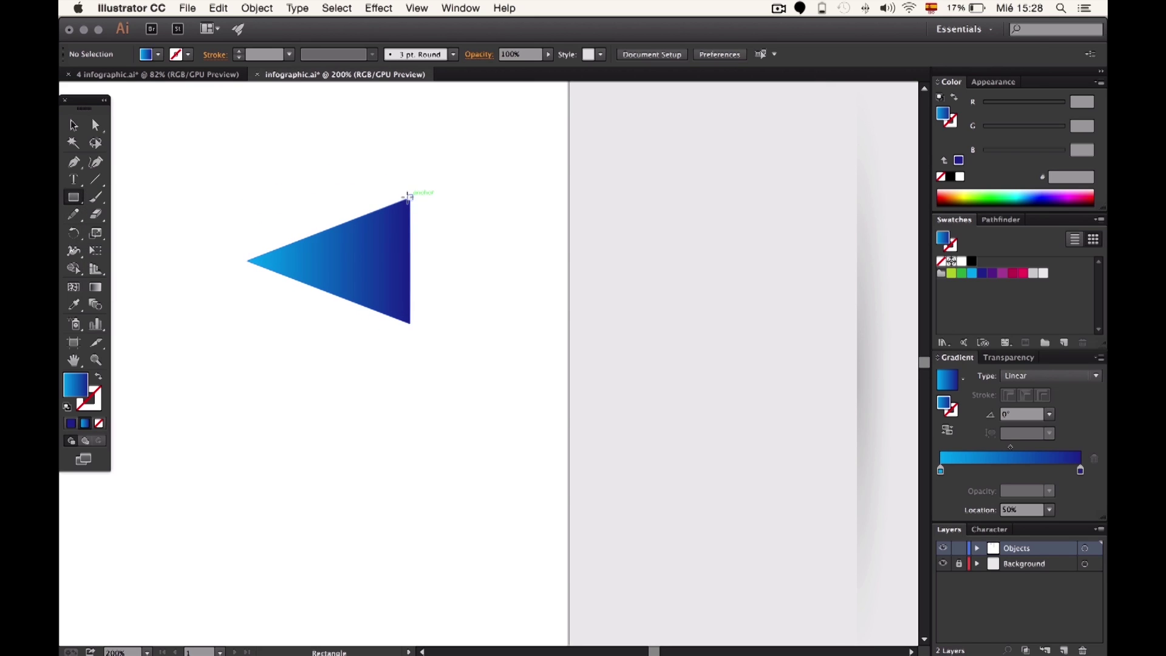
left_click_drag(410, 198, 394, 323)
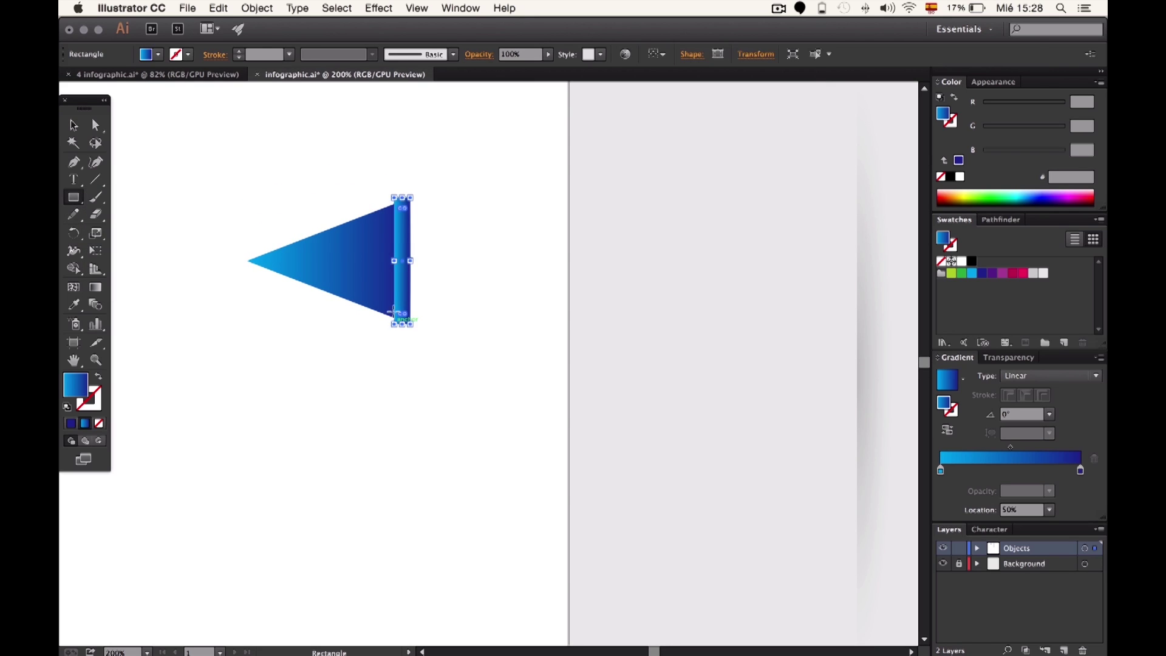
key("a")
left_click(394, 325)
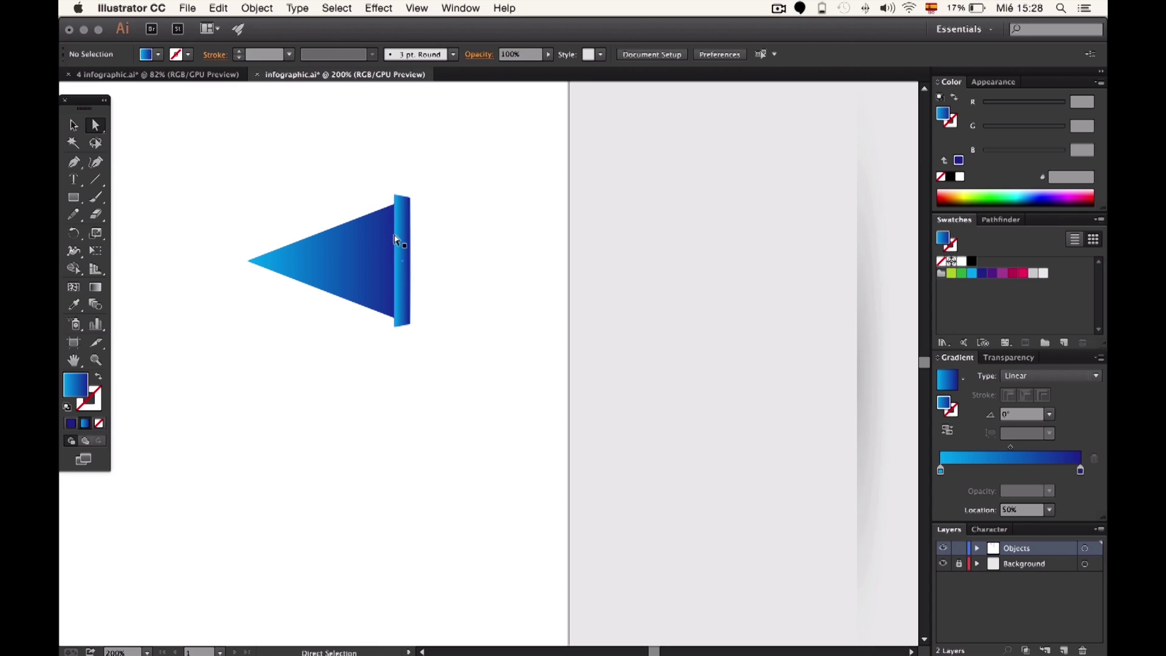
left_click_drag(366, 201, 409, 320)
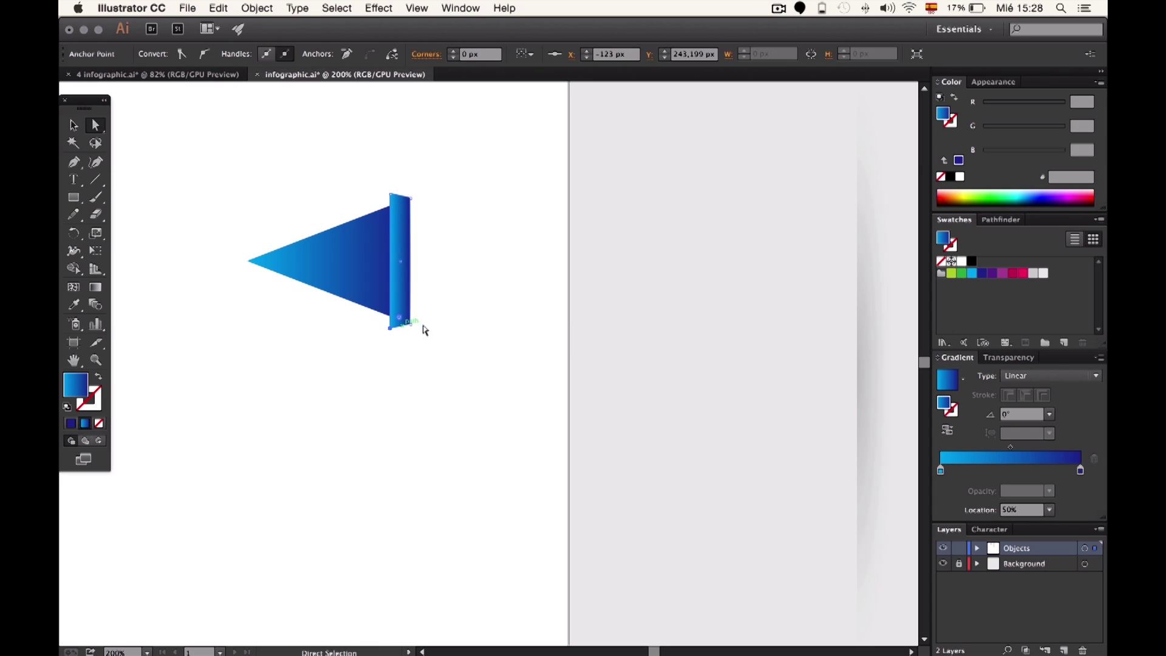
key("v")
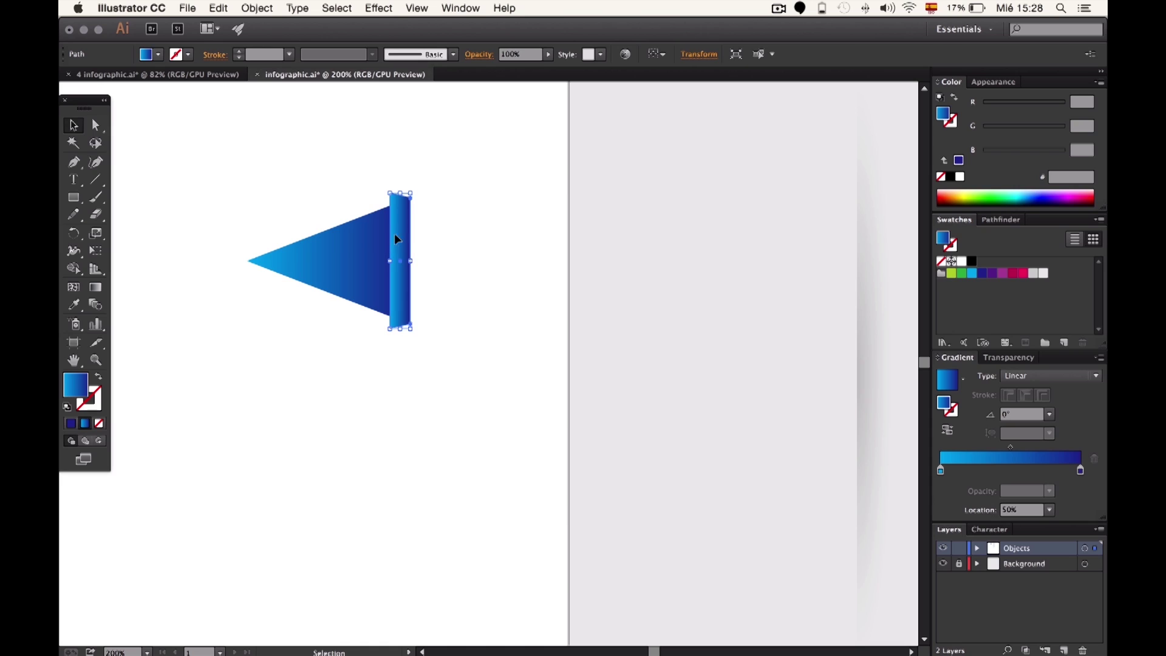
right_click(400, 244)
left_click(585, 482)
left_click(476, 196)
Move the triangle flag onto the background's vertical shadow line.
left_click(394, 315)
scroll(422, 308, "right", 5)
scroll(422, 307, "up", 1)
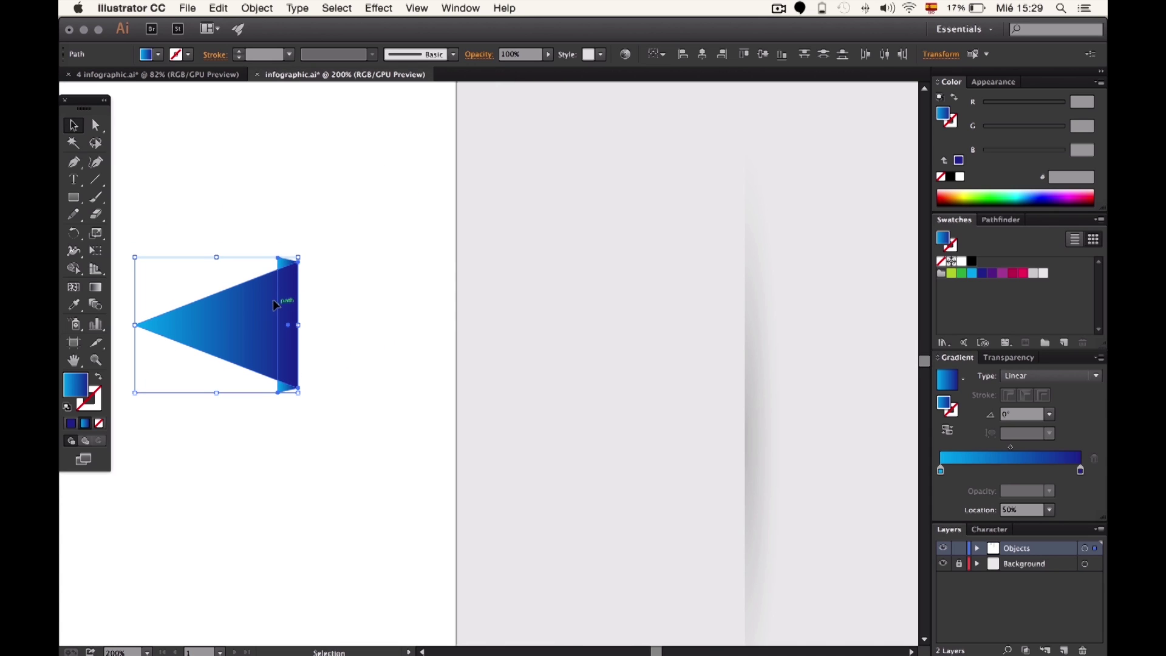
left_click_drag(275, 305, 741, 265)
left_click(807, 251)
scroll(807, 252, "right", 10)
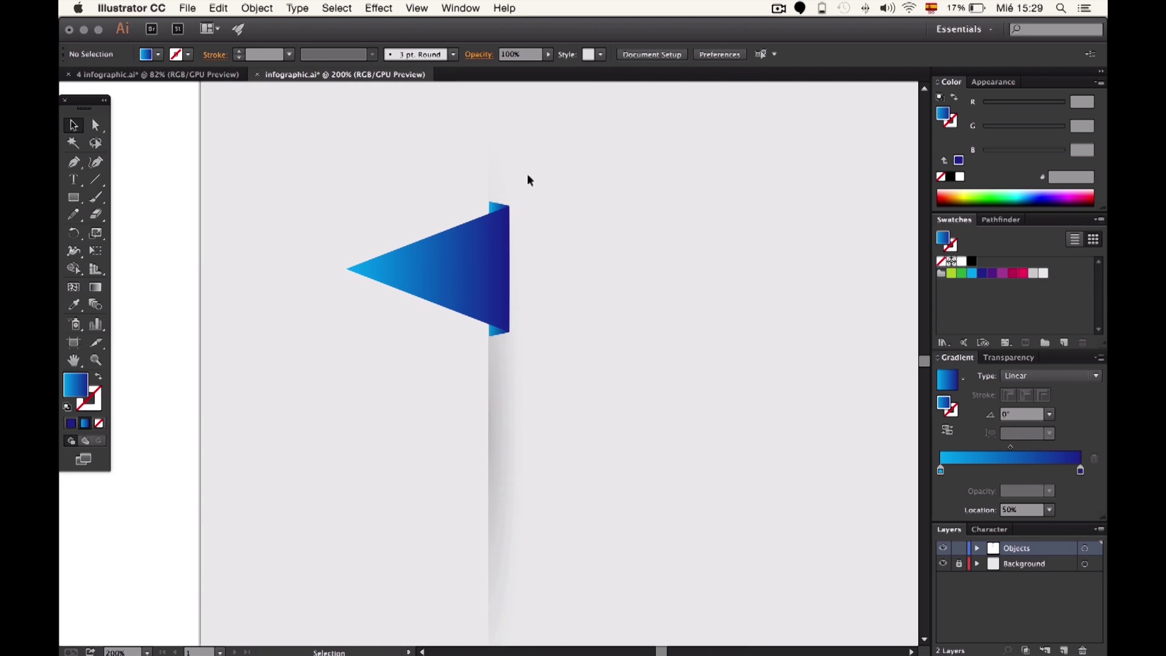
Shrink the gradient flag slightly and move it down along the shadow line.
left_click(501, 277)
left_click(596, 281)
key("super+minus")
key("super+minus")
key("super+minus")
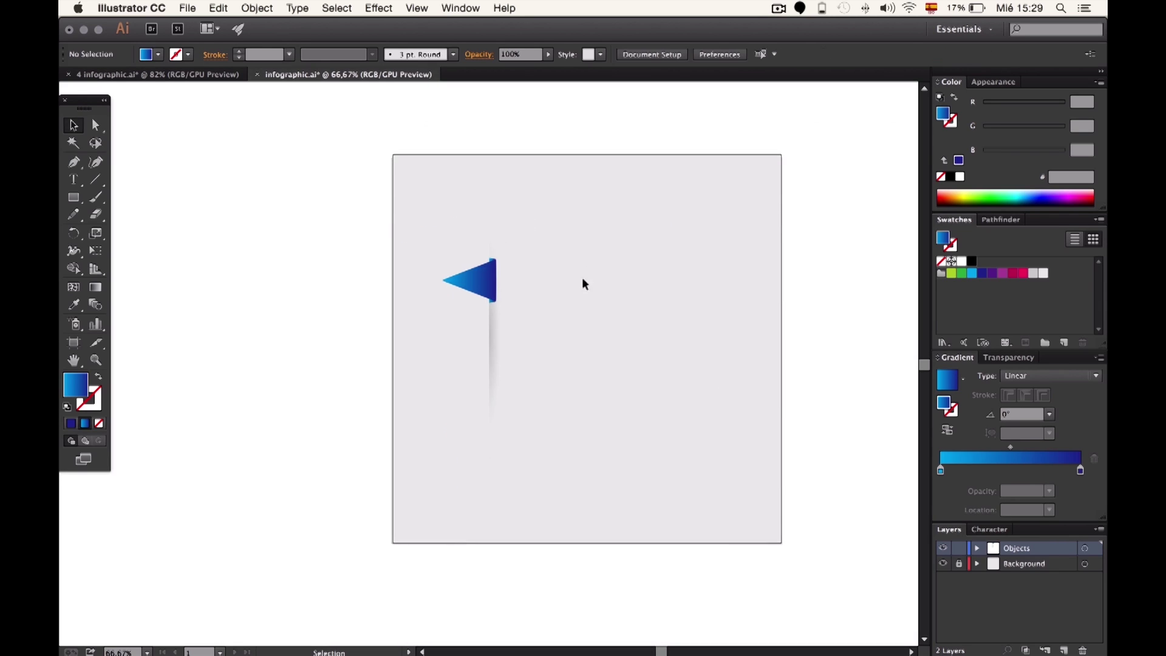
left_click(471, 279)
left_click_drag(444, 302, 457, 295)
key("super+plus")
key("super+plus")
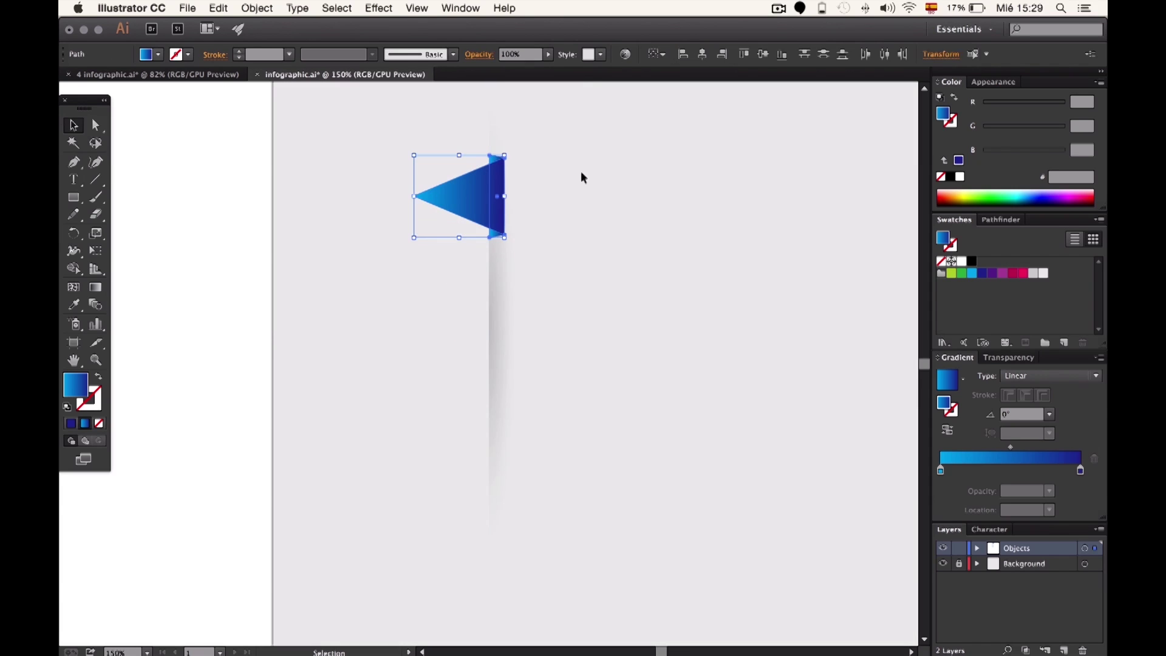
left_click_drag(465, 212, 464, 282)
left_click(544, 208)
Add a text area over the flag reading '01'.
left_click(74, 180)
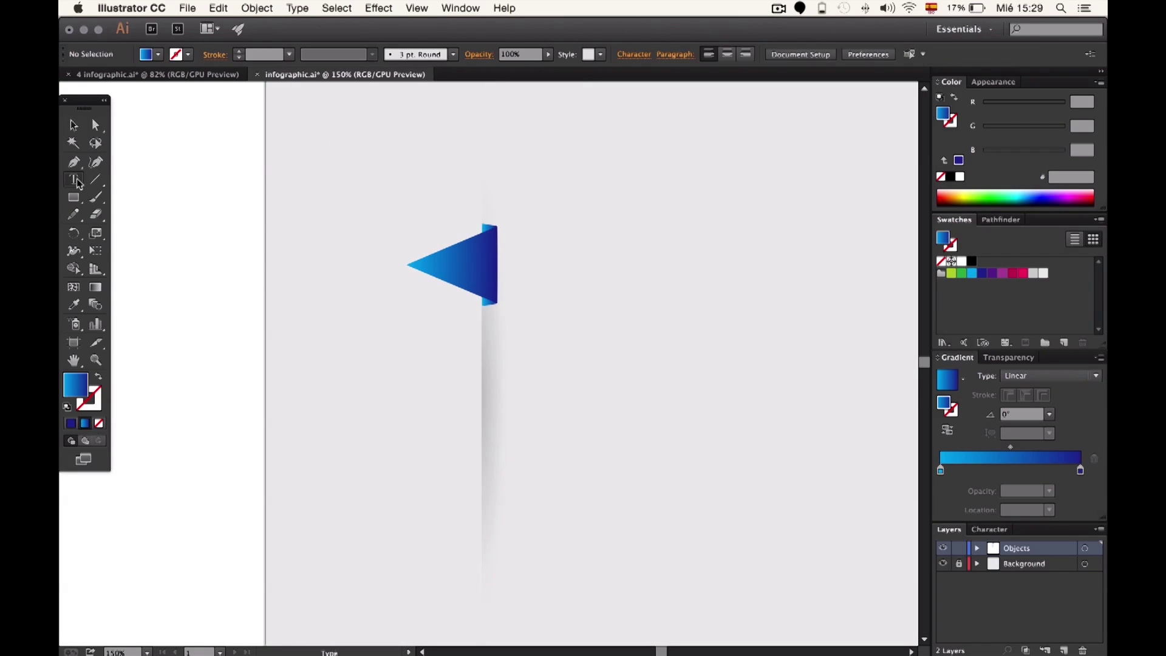
left_click_drag(74, 180, 116, 178)
left_click_drag(459, 271, 494, 247)
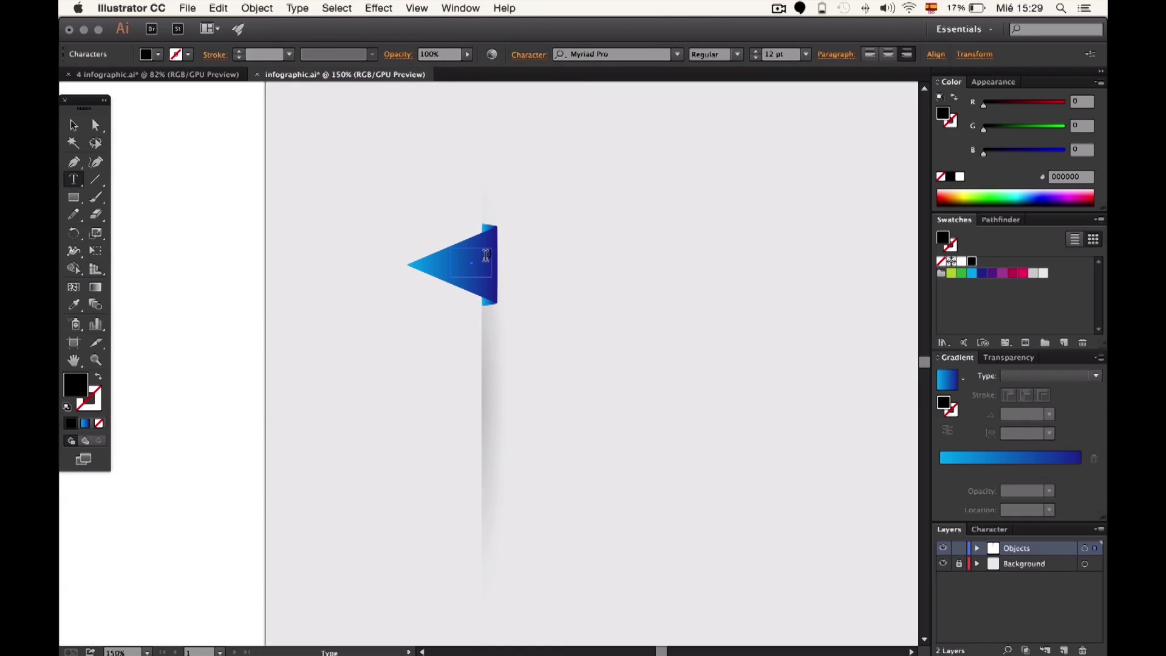
type("01")
key("Escape")
Style the 01 in white Caviar Dreams Bold at size 21.
left_click(641, 52)
type("caviar")
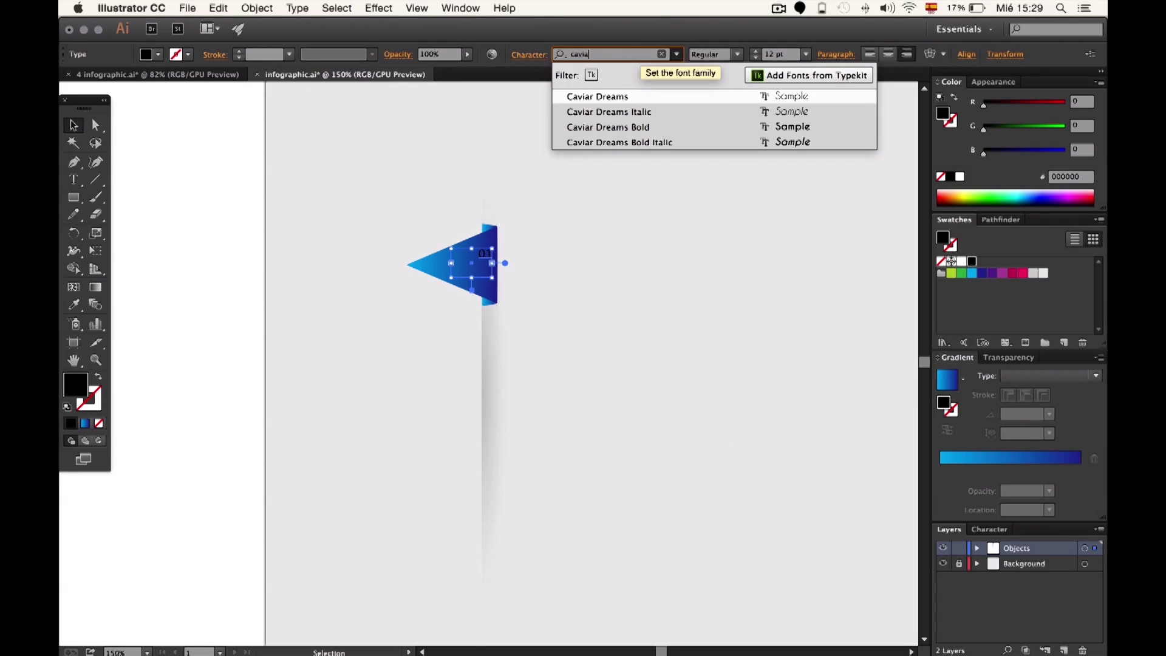
left_click(692, 127)
left_click(961, 261)
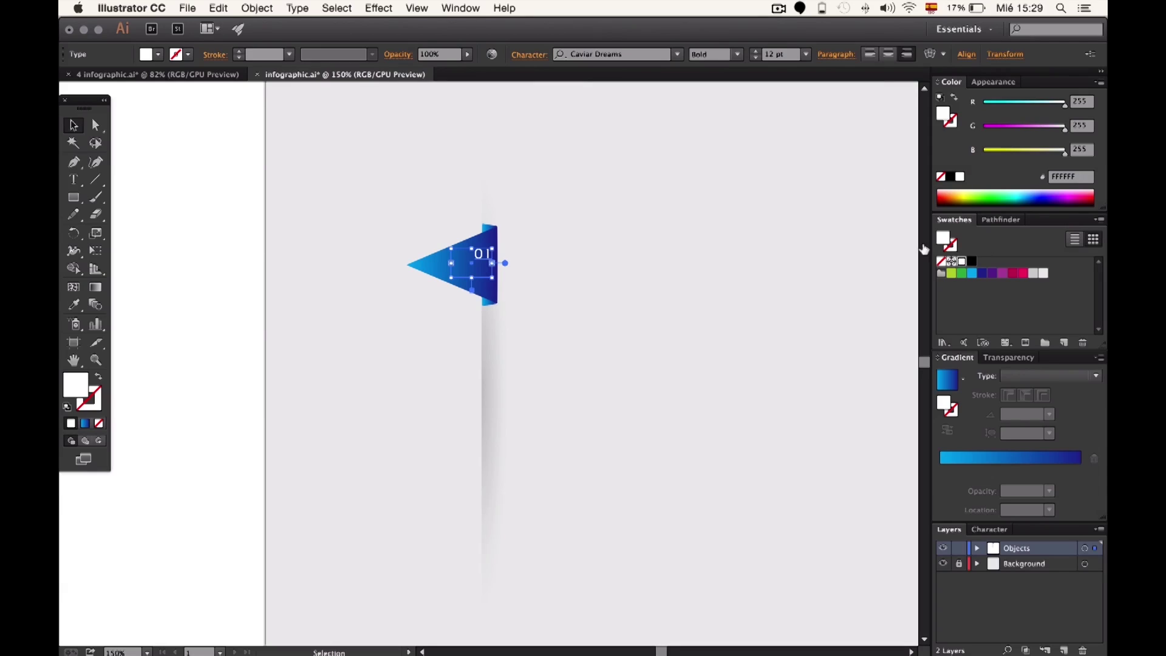
left_click(788, 56)
type("21")
key("Return")
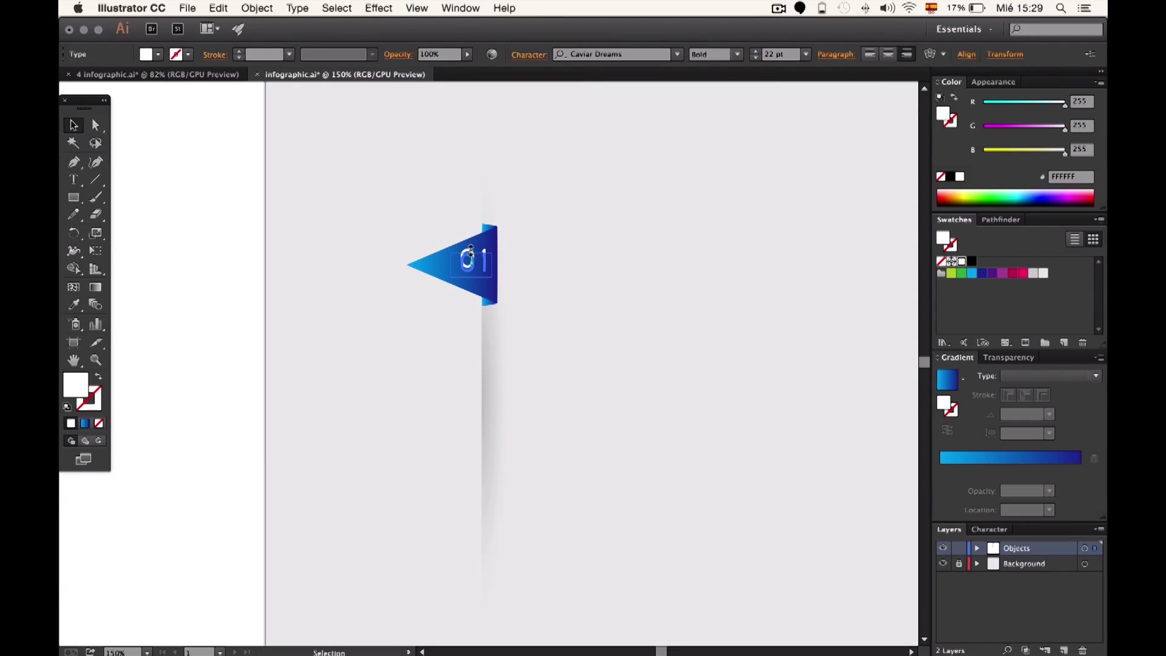
left_click(537, 243)
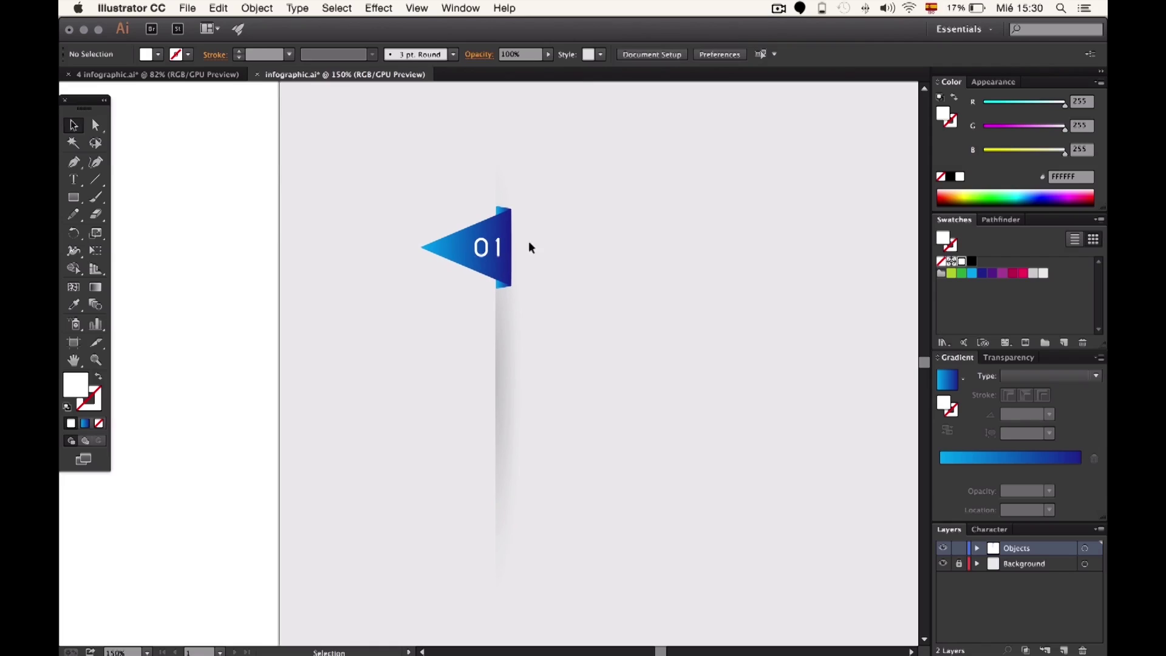
Duplicate the 01 below the flag, reword it to TITLE and colour it cyan.
left_click_drag(486, 247, 475, 312)
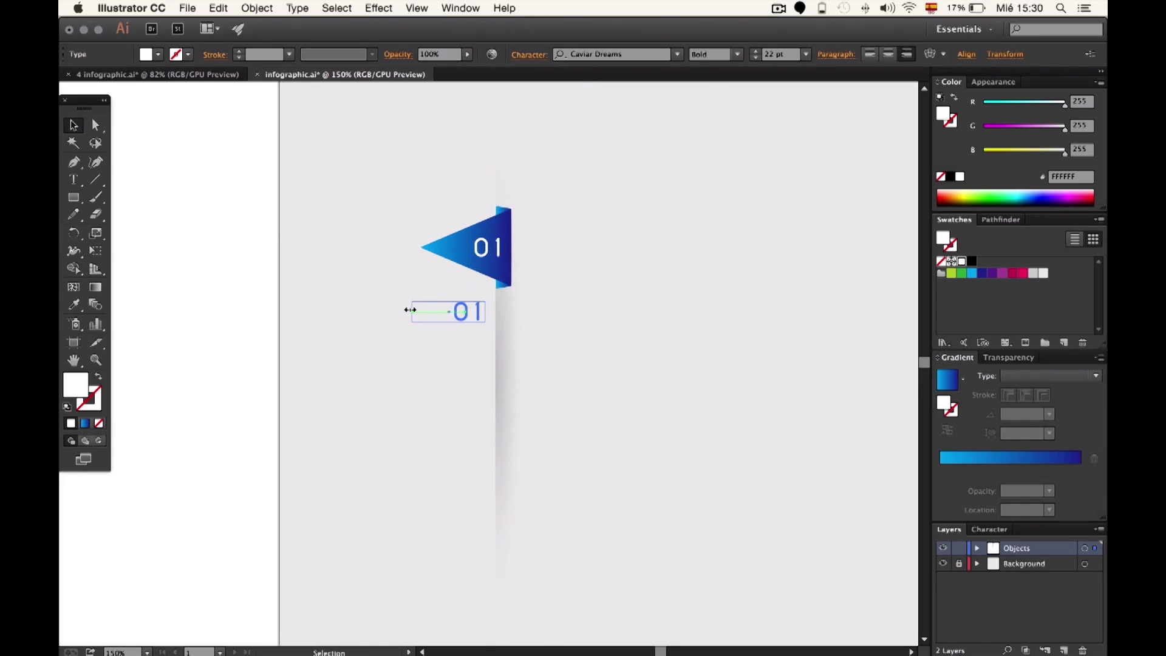
double_click(467, 310)
type("TITLE")
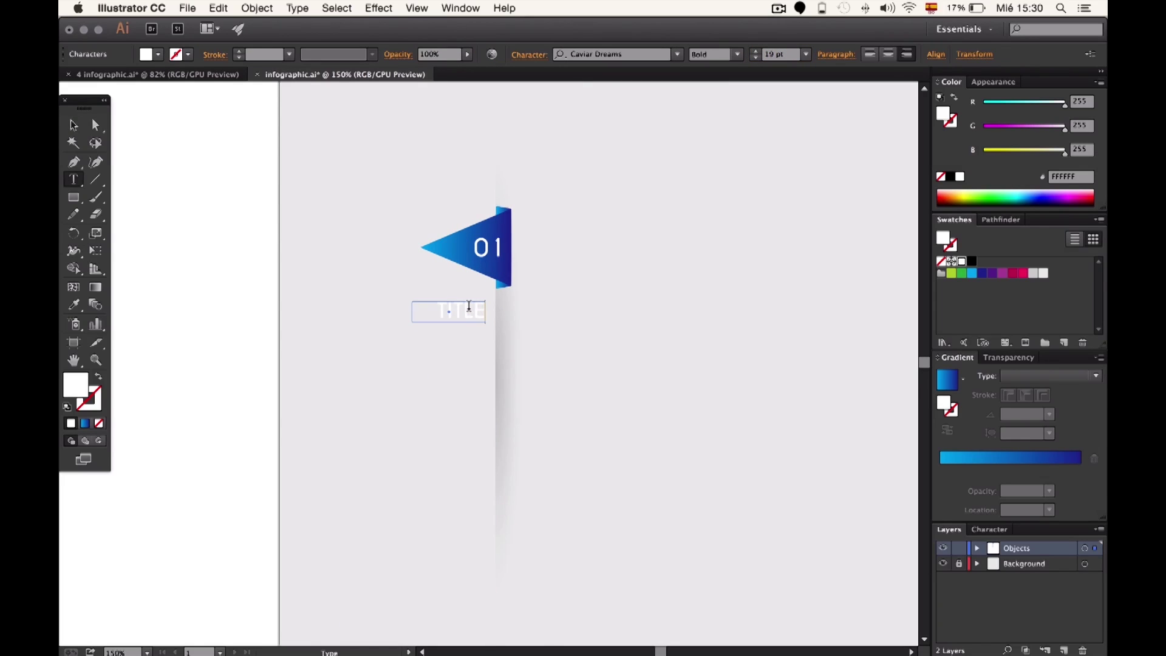
key("Escape")
left_click(970, 274)
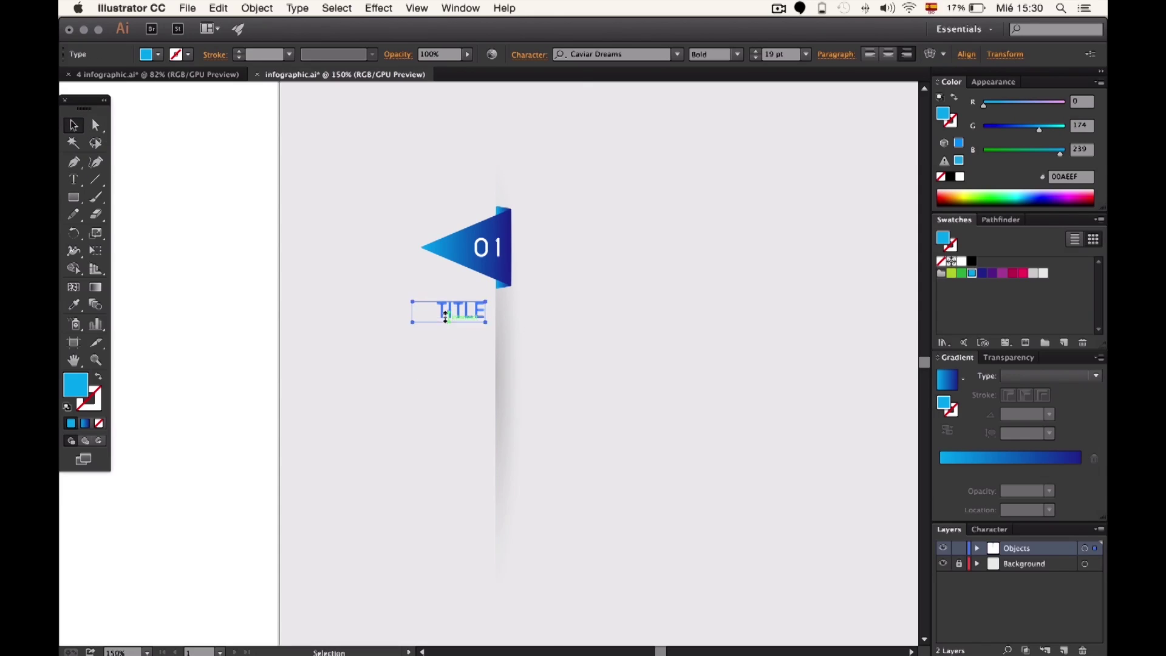
key("ctrl+0")
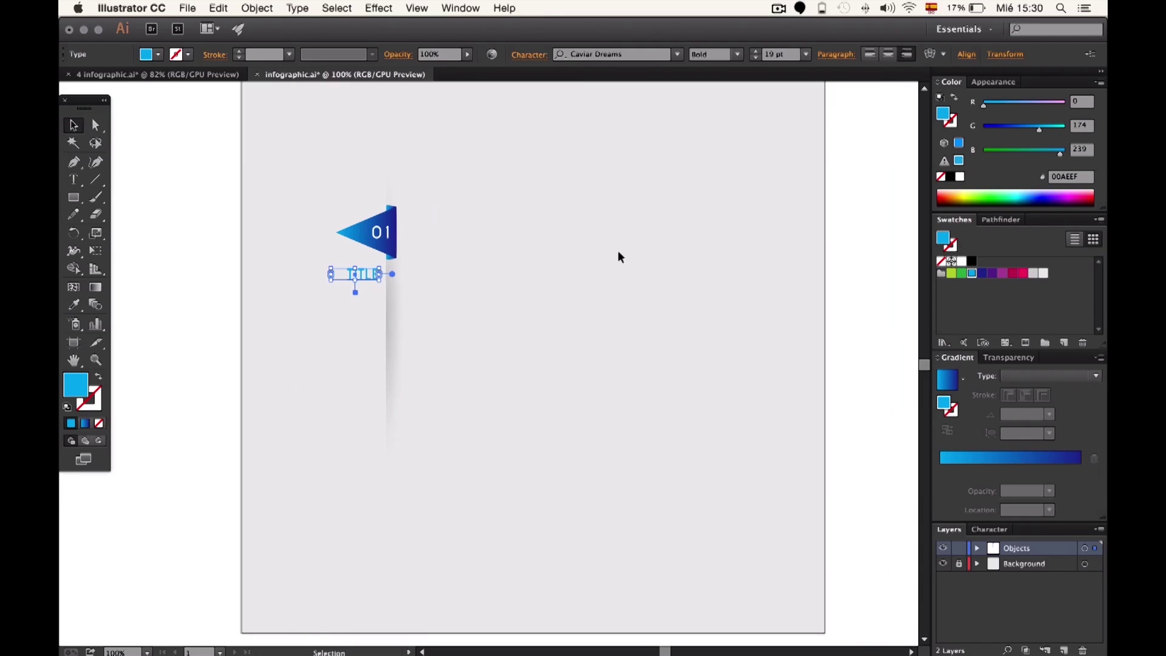
left_click(617, 255)
Copy TITLE into a tall light grey Open Sans Light placeholder text column below it.
left_click_drag(362, 274, 362, 293, "alt")
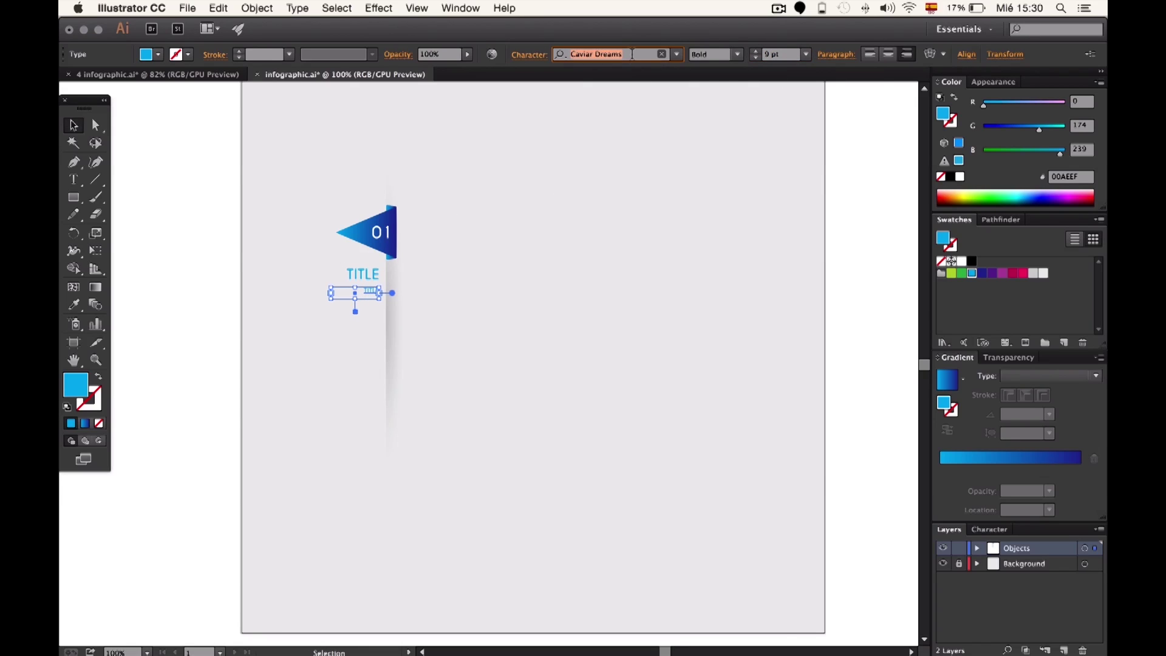
type("open")
key("Return")
left_click(1033, 272)
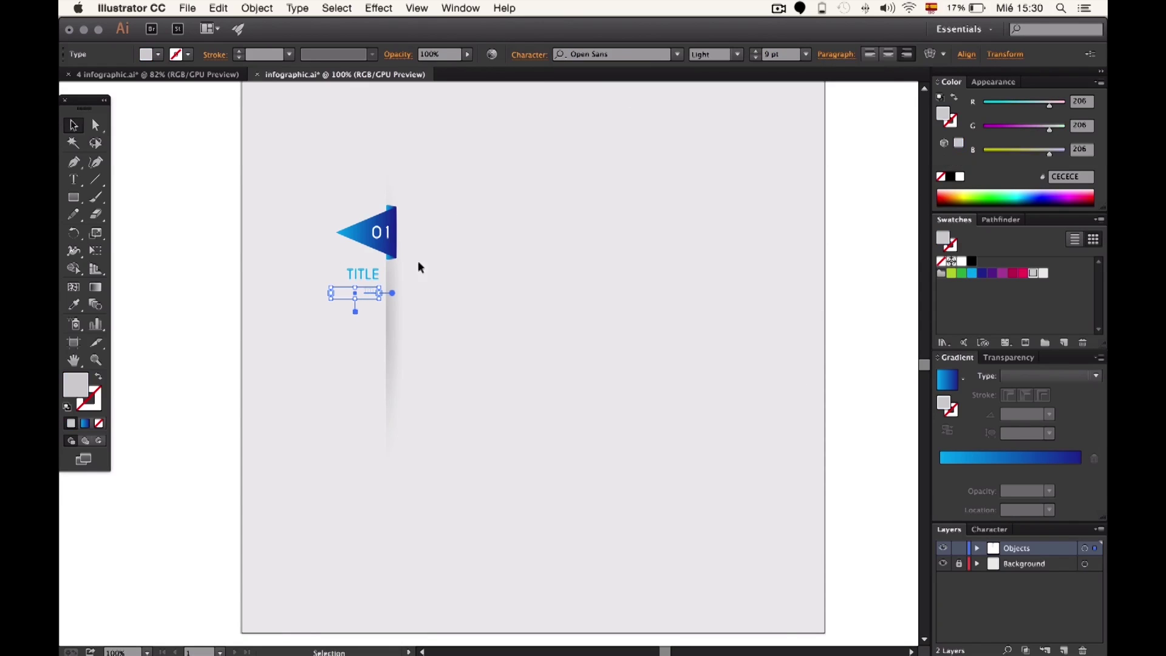
left_click_drag(331, 298, 304, 448)
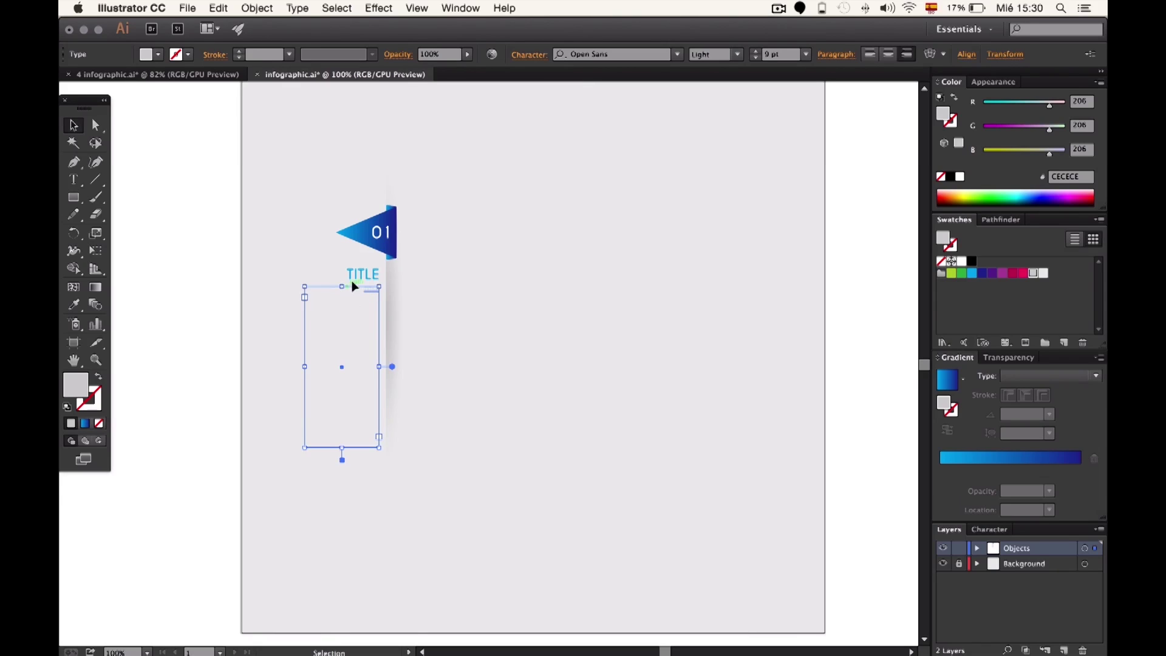
key("t")
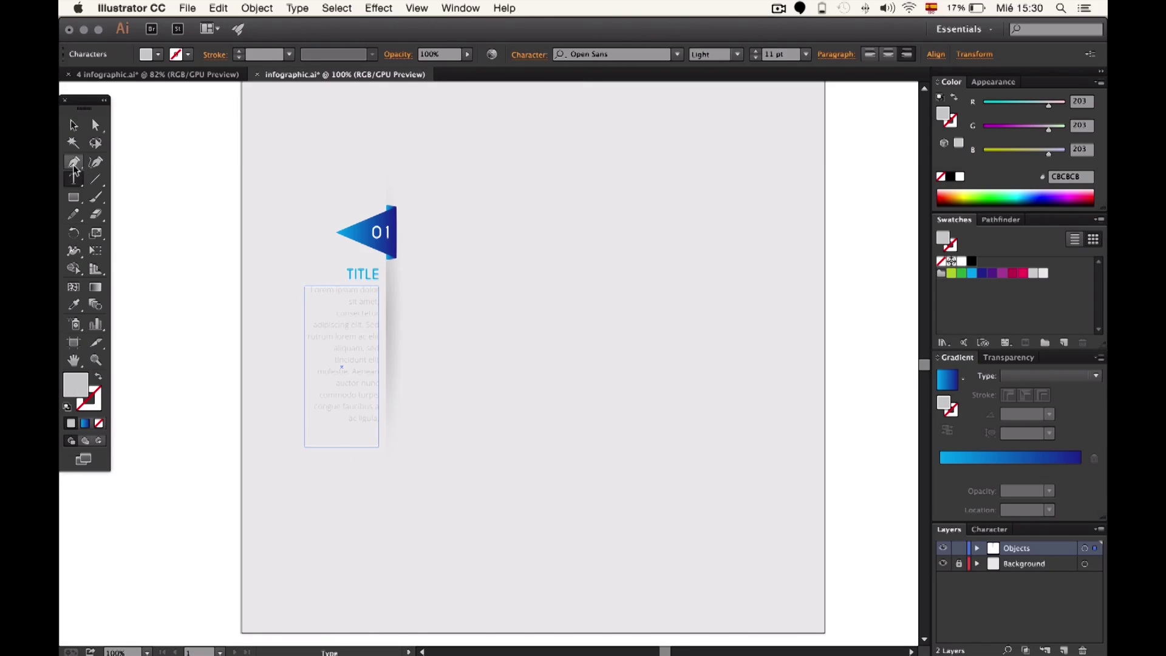
left_click(74, 126)
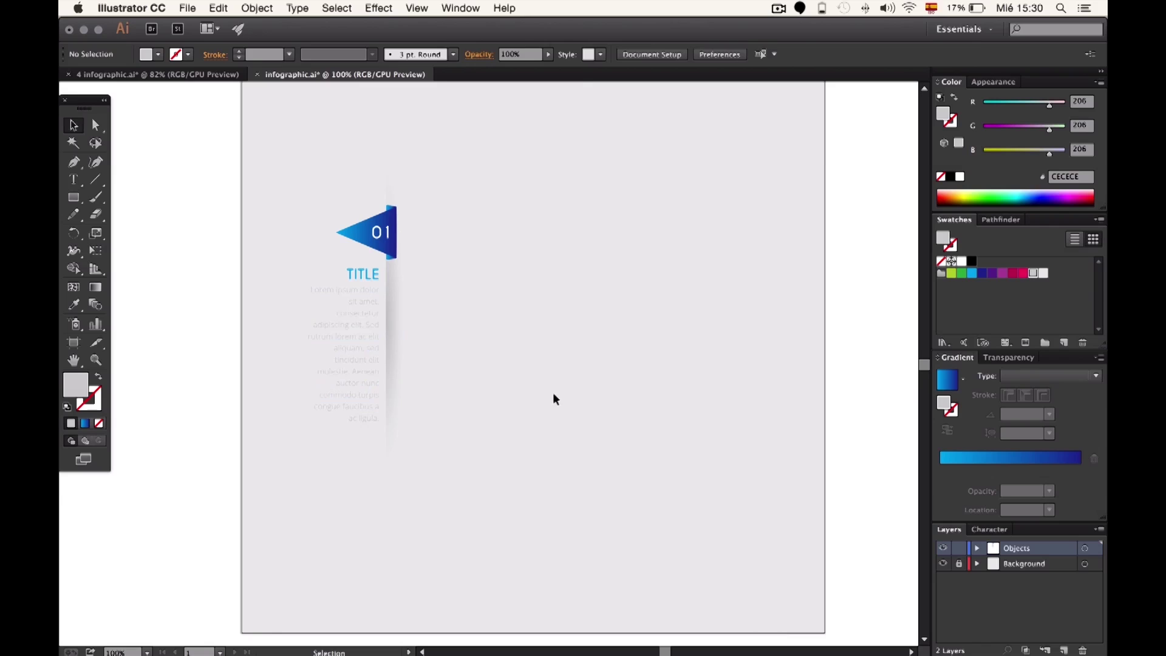
Darken the body text fill to mid grey B5B5B5.
double_click(84, 386)
left_click_drag(849, 323, 849, 340)
key("Return")
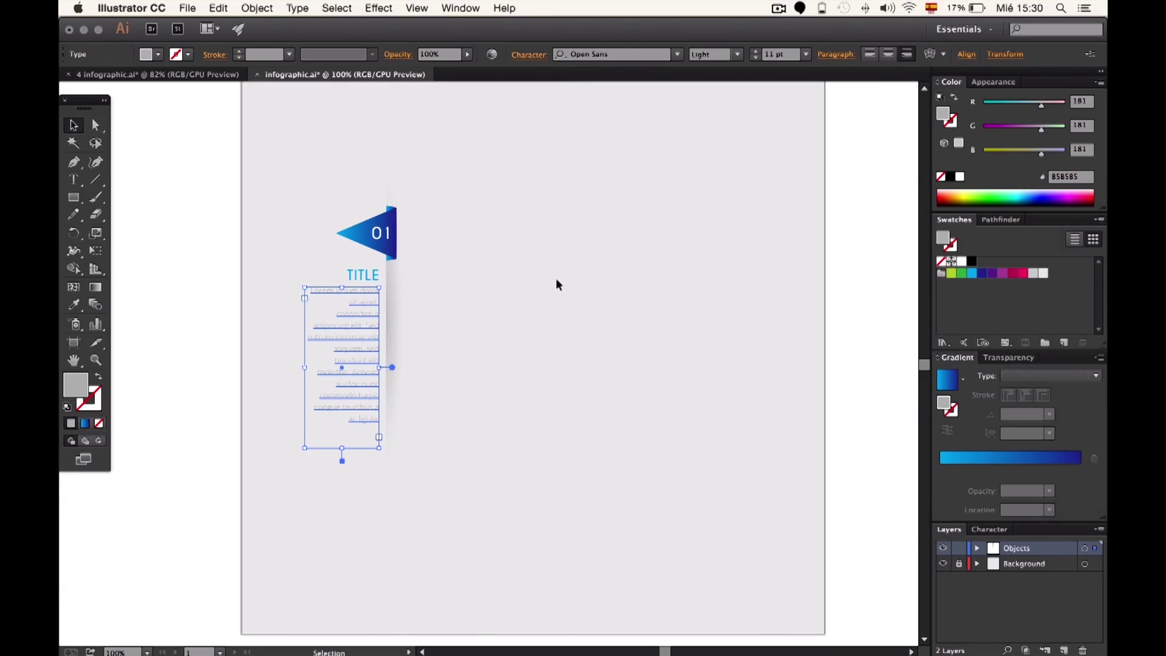
left_click(556, 279)
Nudge the body text and TITLE together slightly left and up.
scroll(567, 278, "right", 1)
left_click(344, 290)
left_click(351, 278, "shift")
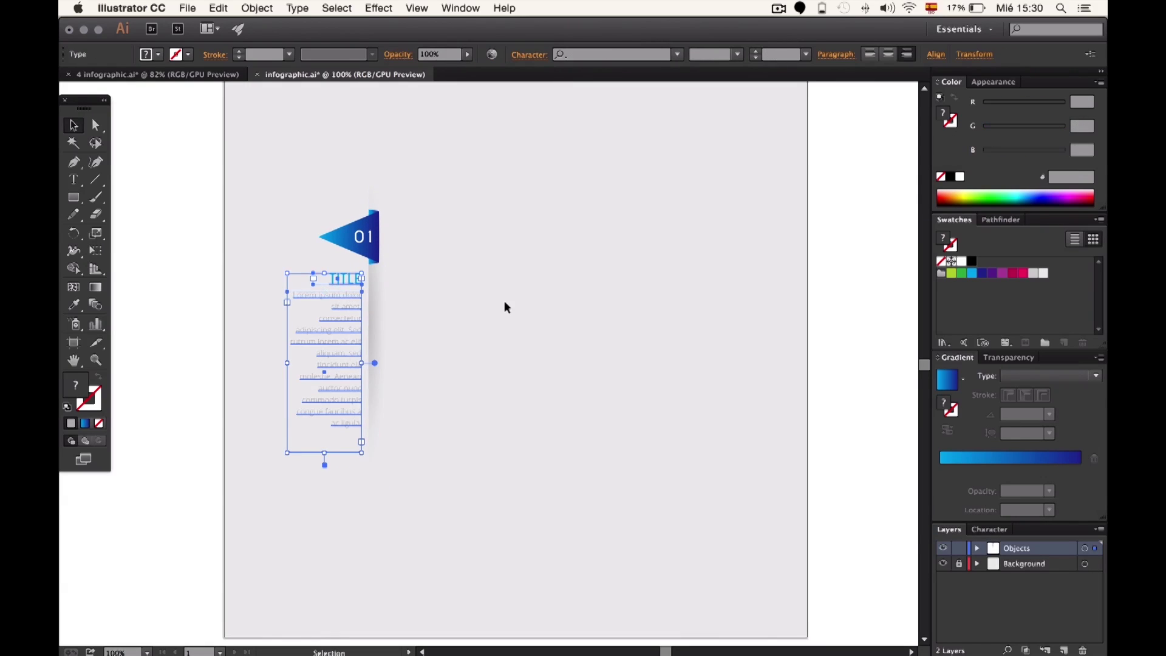
key("Left")
key("Up")
left_click(537, 351)
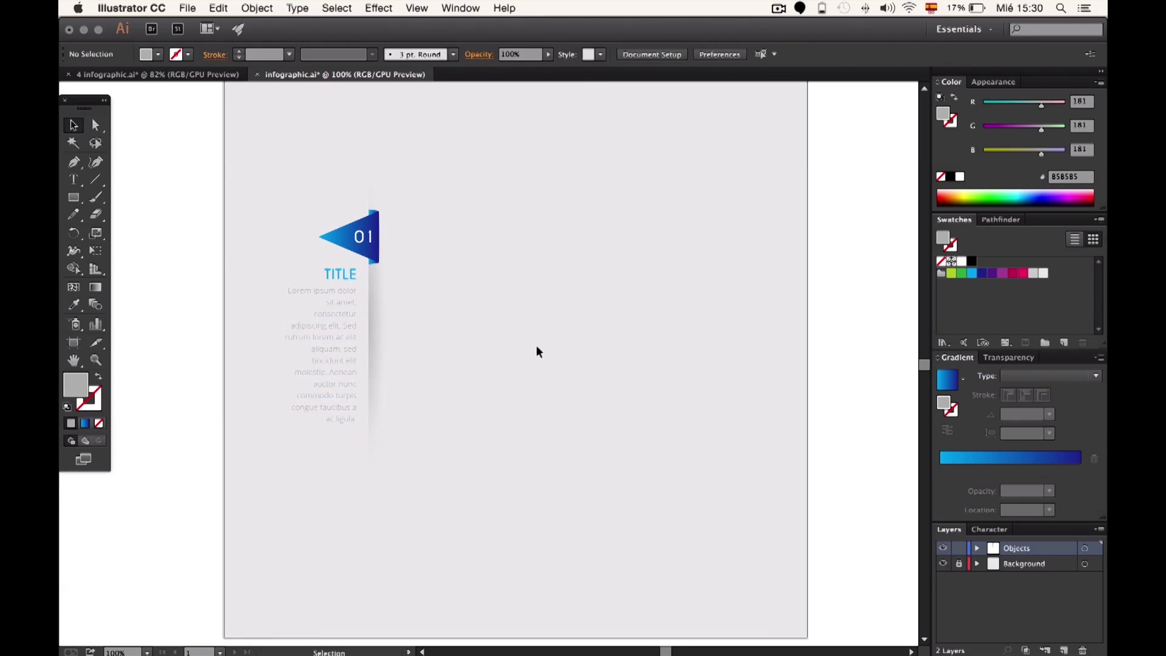
Widen and shorten the body text box so it wraps into fewer lines.
scroll(537, 351, "left", 2)
scroll(536, 350, "down", 1)
left_click(383, 316)
left_click_drag(343, 330, 329, 329)
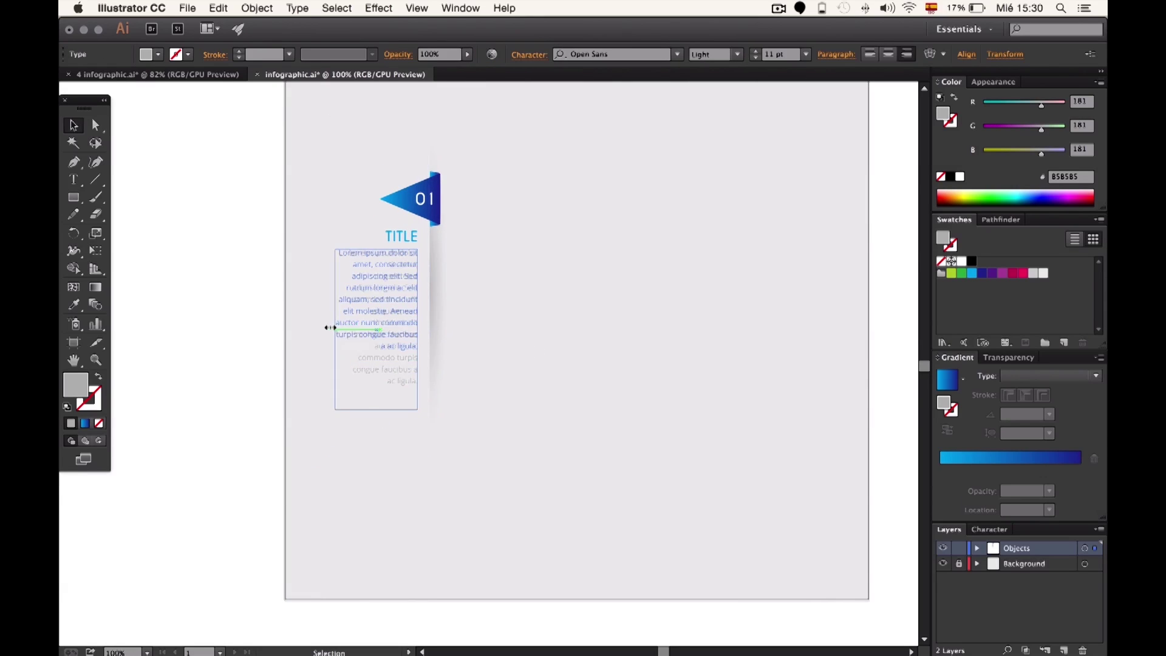
left_click_drag(373, 409, 372, 371)
left_click_drag(329, 306, 335, 303)
left_click(443, 296)
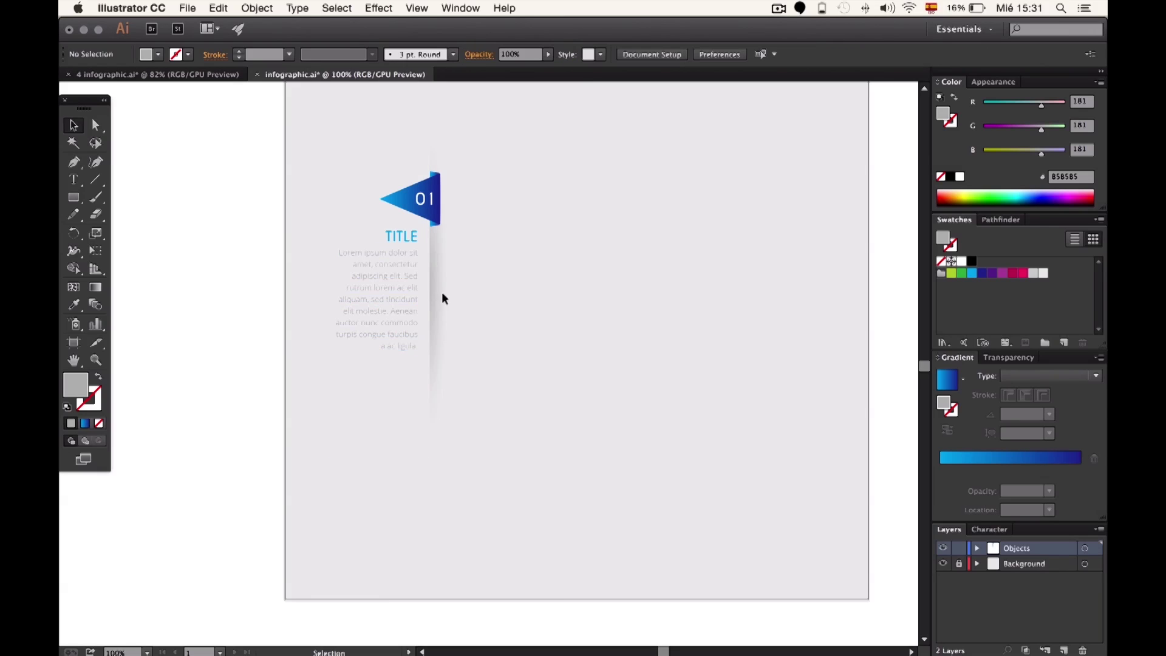
Draw a horizontal cyan line under the body text.
left_click(404, 258)
left_click(582, 290)
left_click(95, 179)
left_click_drag(401, 364, 332, 364)
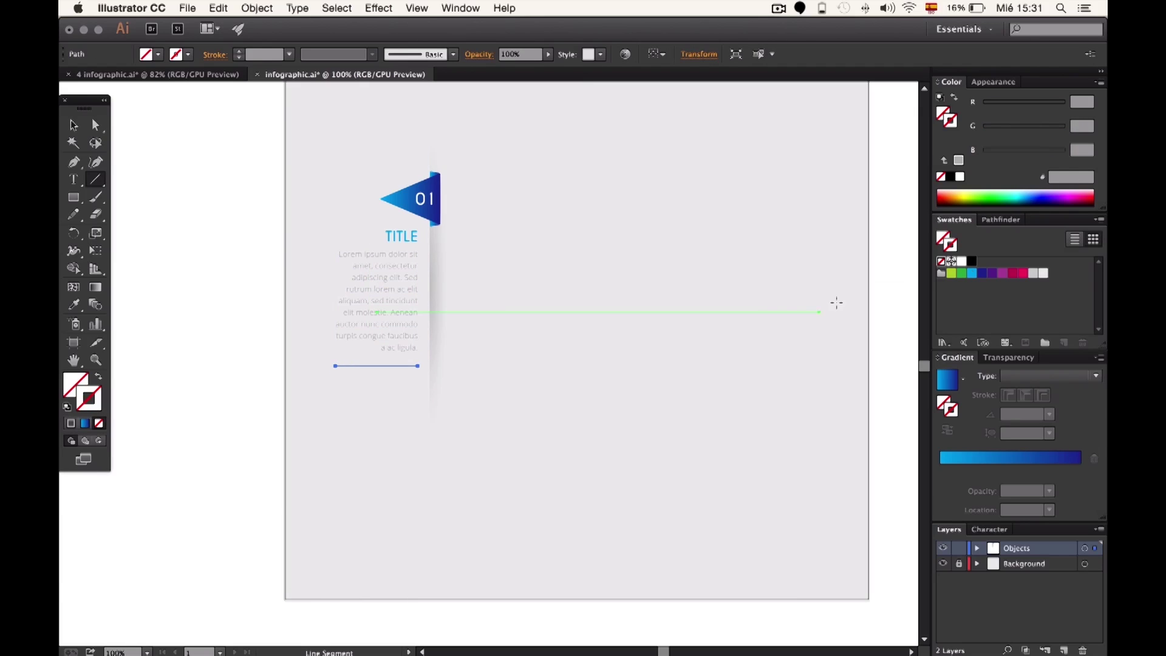
left_click(971, 273)
Make the cyan line dashed in the Stroke options.
key("v")
left_click(215, 55)
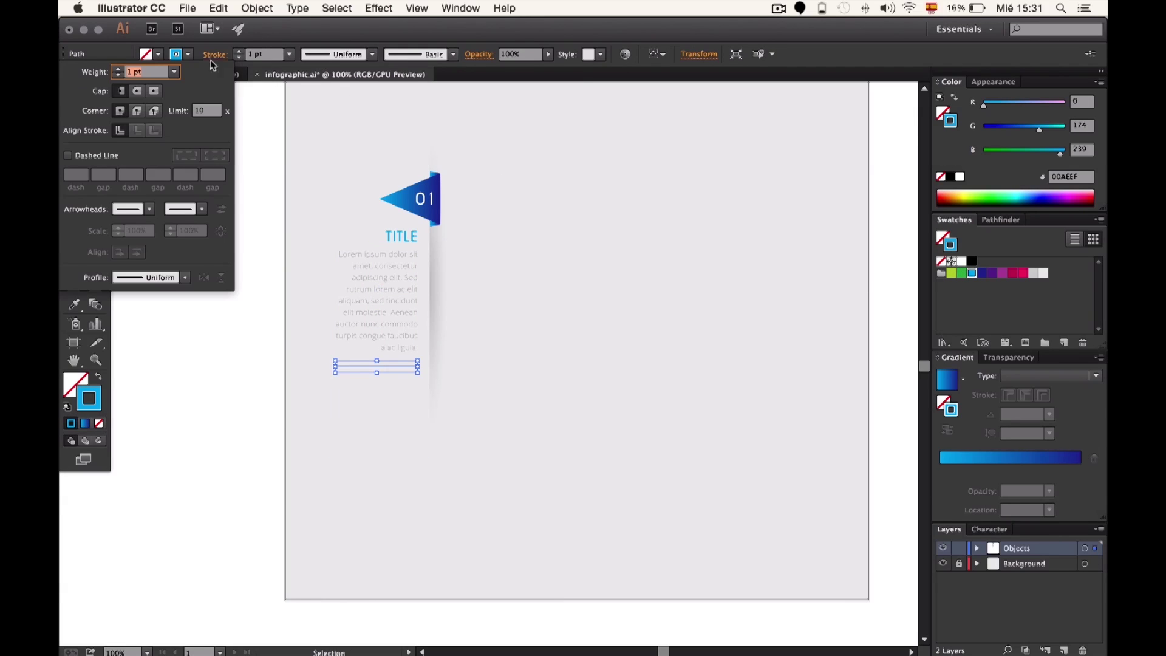
left_click(69, 156)
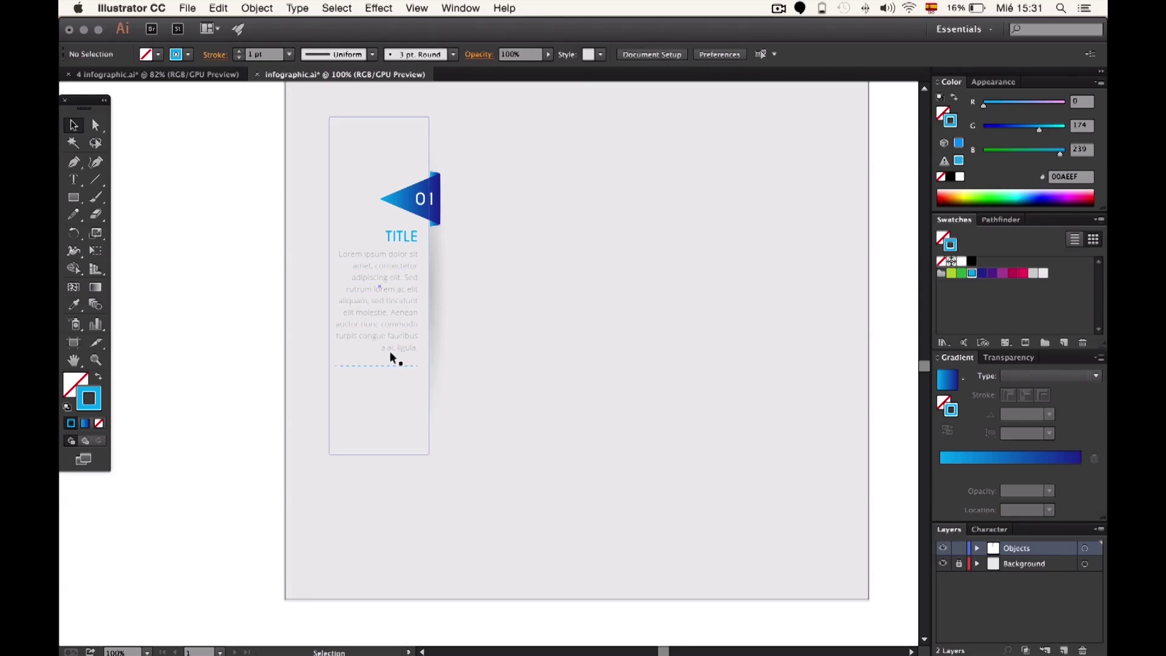
left_click(396, 301)
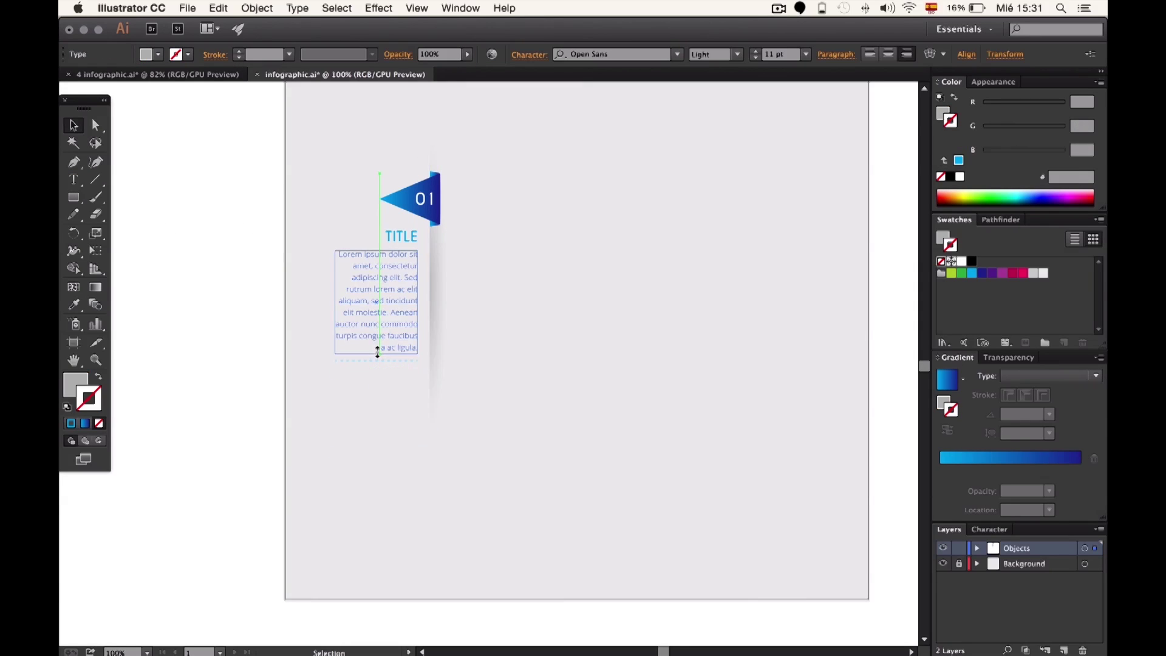
Move the person icon up to sit under the dashed line.
left_click(479, 365)
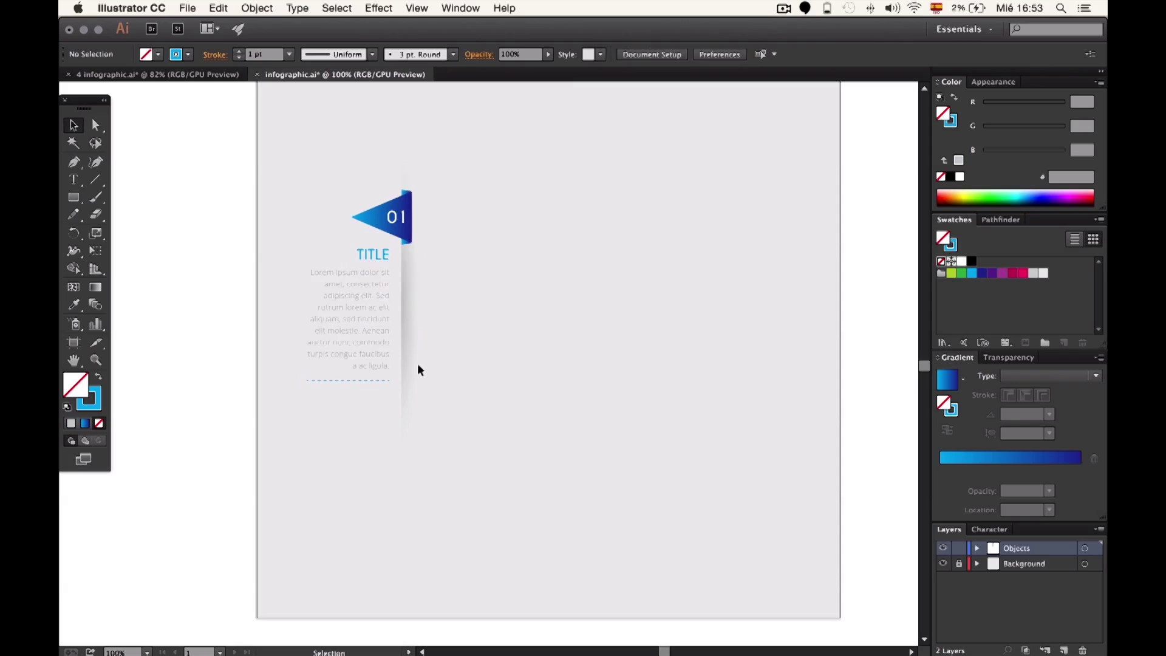
scroll(418, 363, "down", 5)
scroll(417, 363, "down", 5)
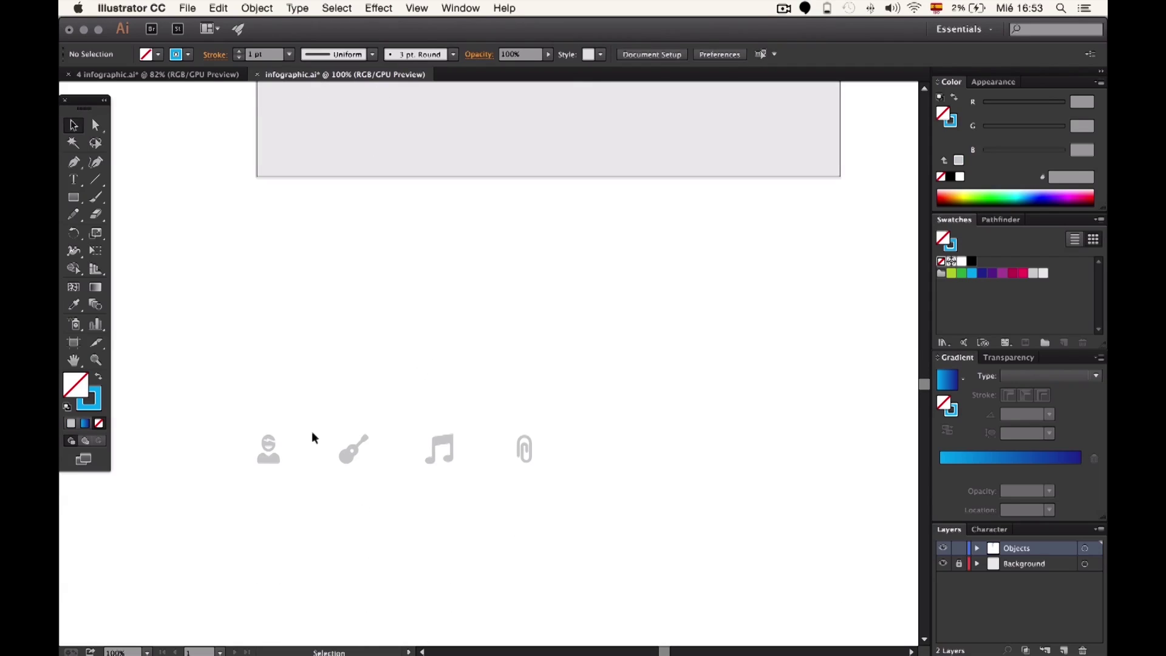
left_click(265, 455)
left_click_drag(265, 456, 378, 293)
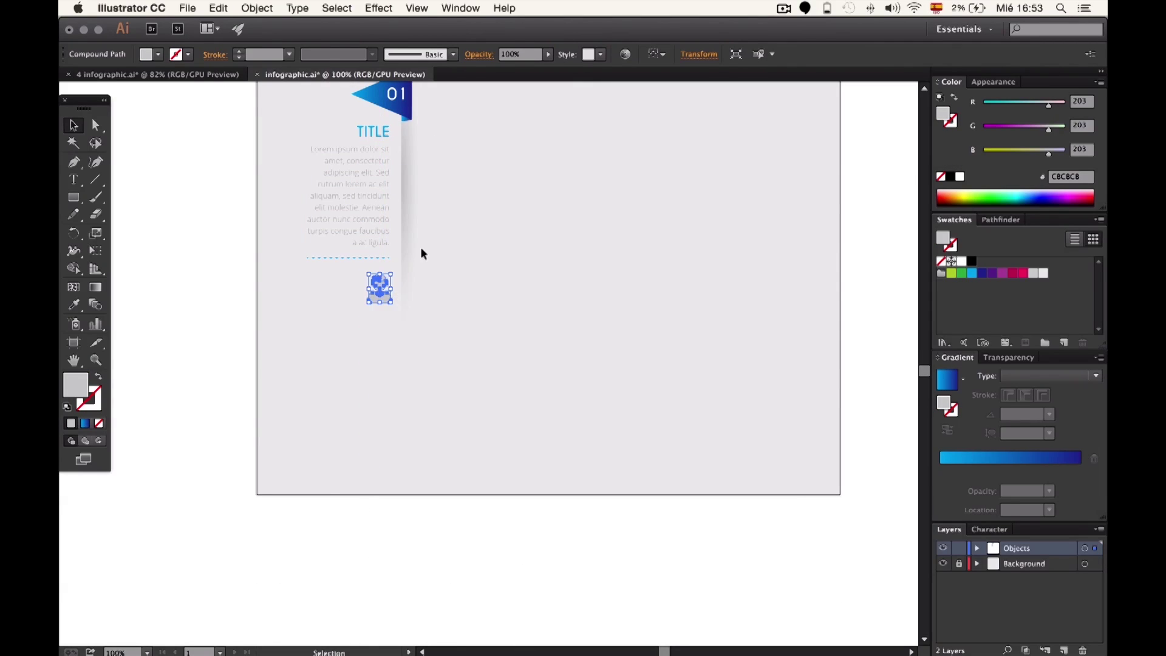
left_click(464, 293)
Copy the column across the page into four columns and scale them all up.
scroll(464, 292, "up", 5)
scroll(464, 292, "right", 1)
left_click_drag(263, 430, 384, 414)
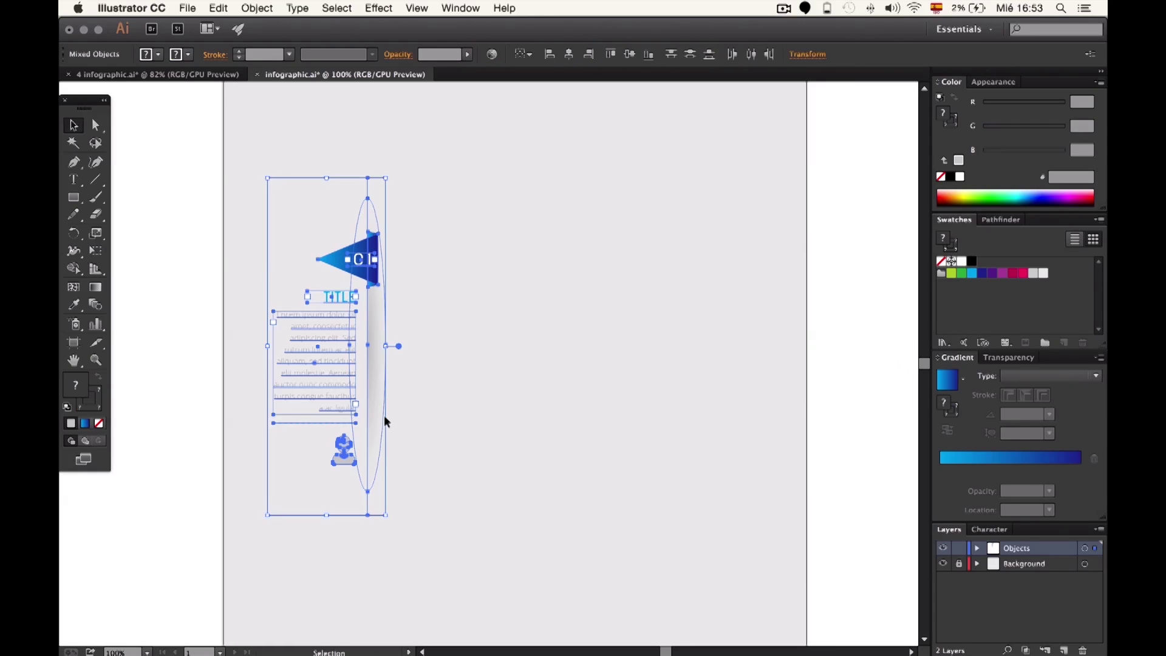
left_click_drag(326, 344, 481, 333)
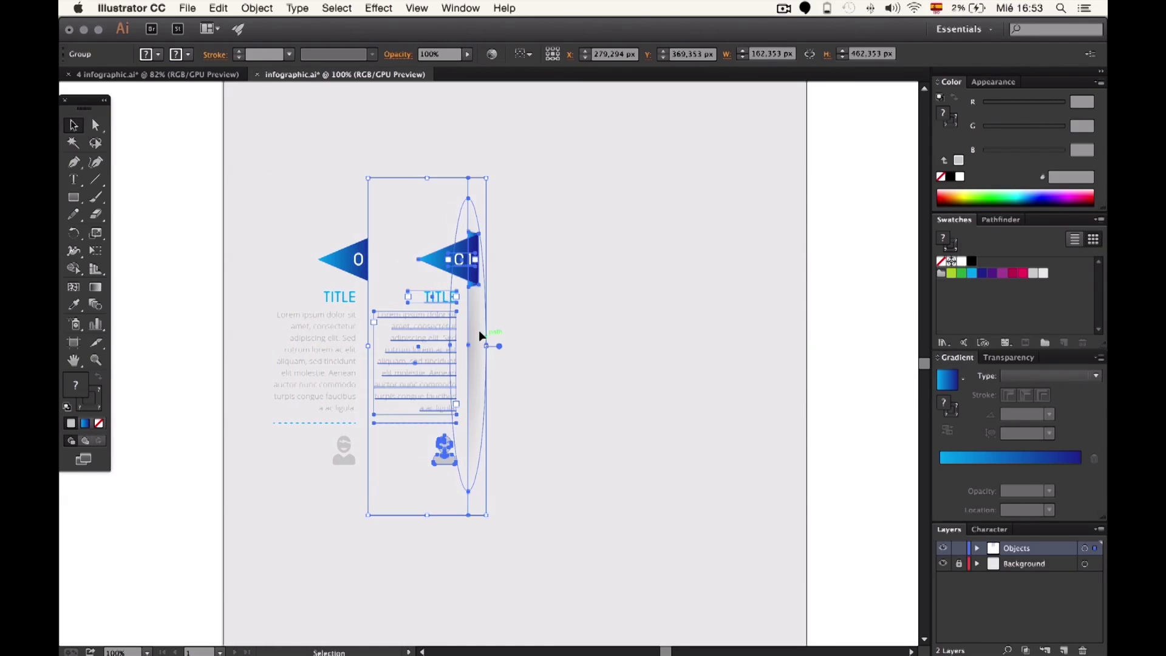
key("super+z")
key("super+shift+z")
left_click_drag(474, 261, 639, 258)
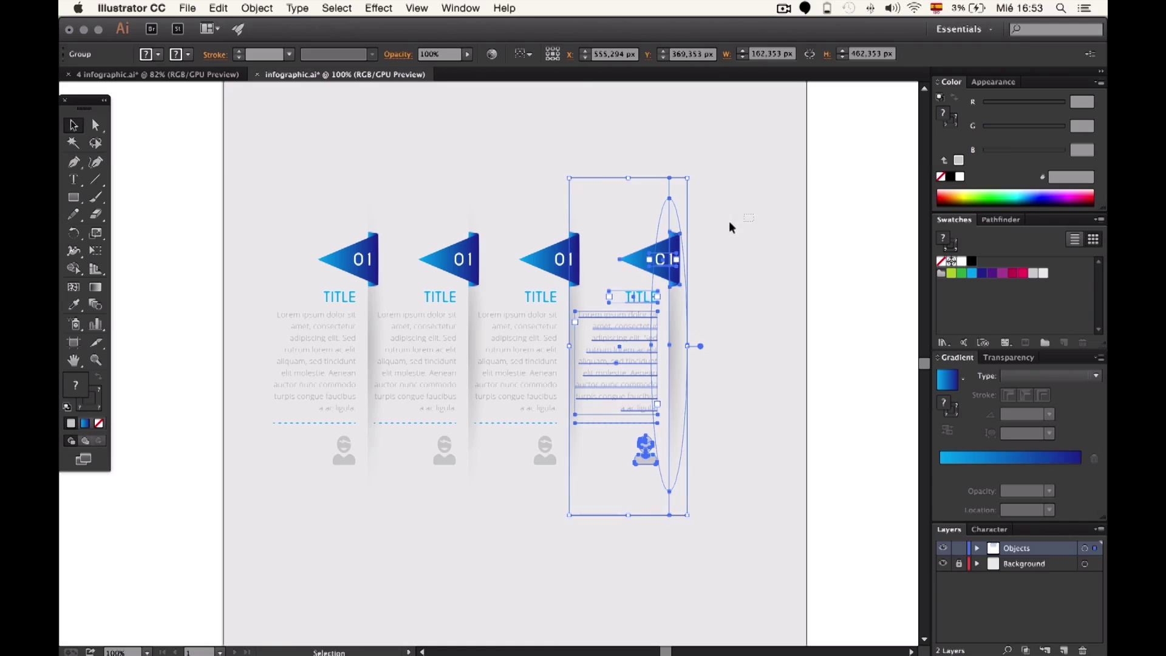
key("super+a")
mouse_move(686, 514)
left_mouse_down()
mouse_move(762, 590)
mouse_move(749, 567)
left_mouse_up()
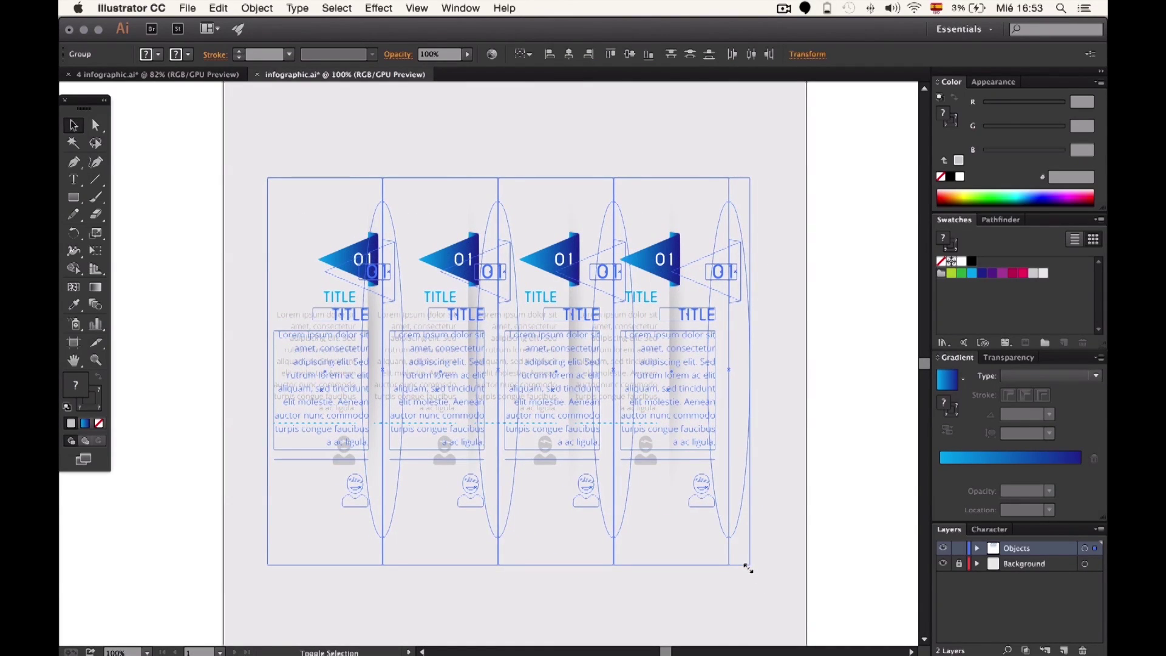
Place the guitar icon in the second column.
left_click(810, 385)
scroll(799, 389, "down", 10)
left_click_drag(290, 570, 435, 130)
left_click(435, 138, "shift")
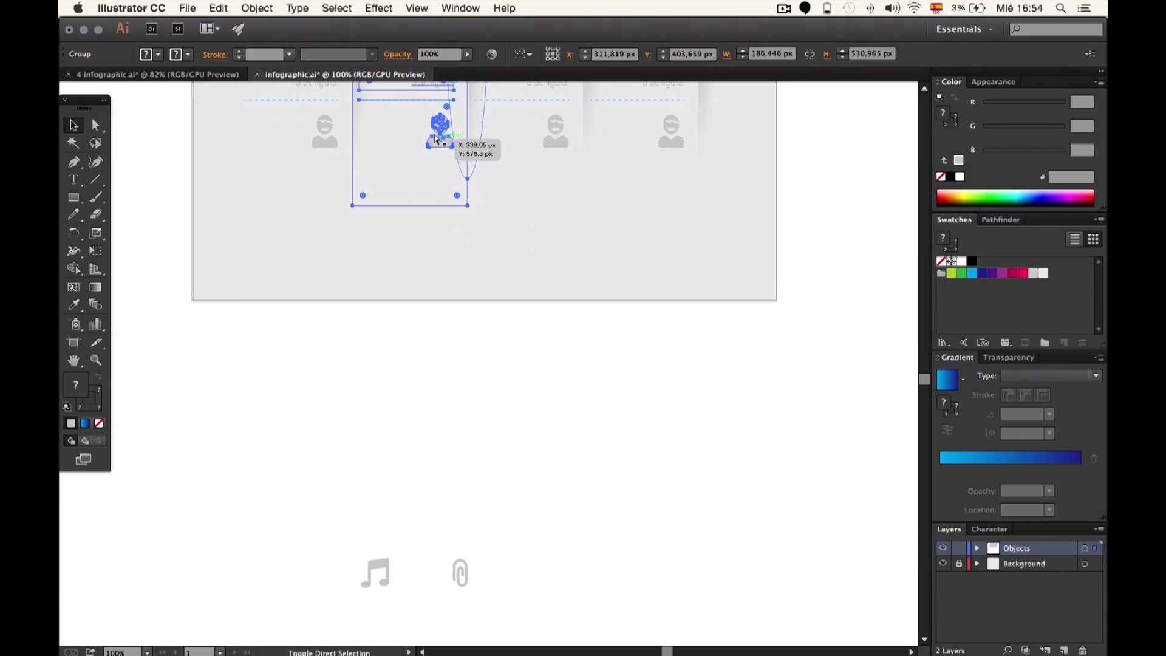
left_click(439, 144)
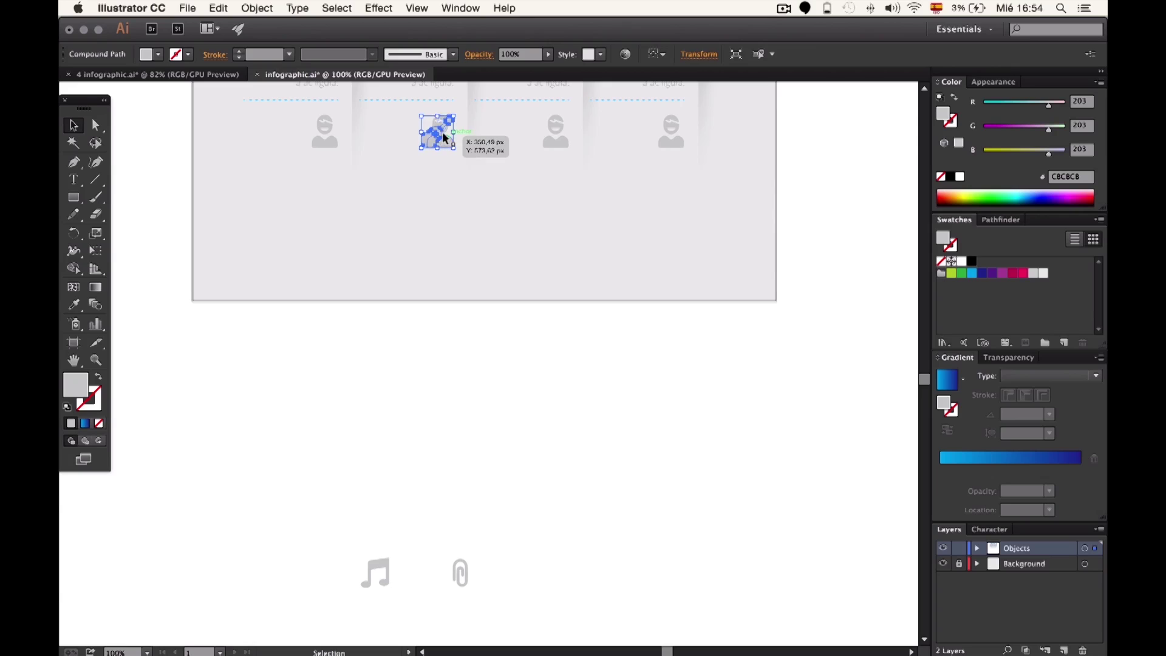
Place the music-note icon in column three and the paperclip in column four.
left_click_drag(375, 573, 550, 114)
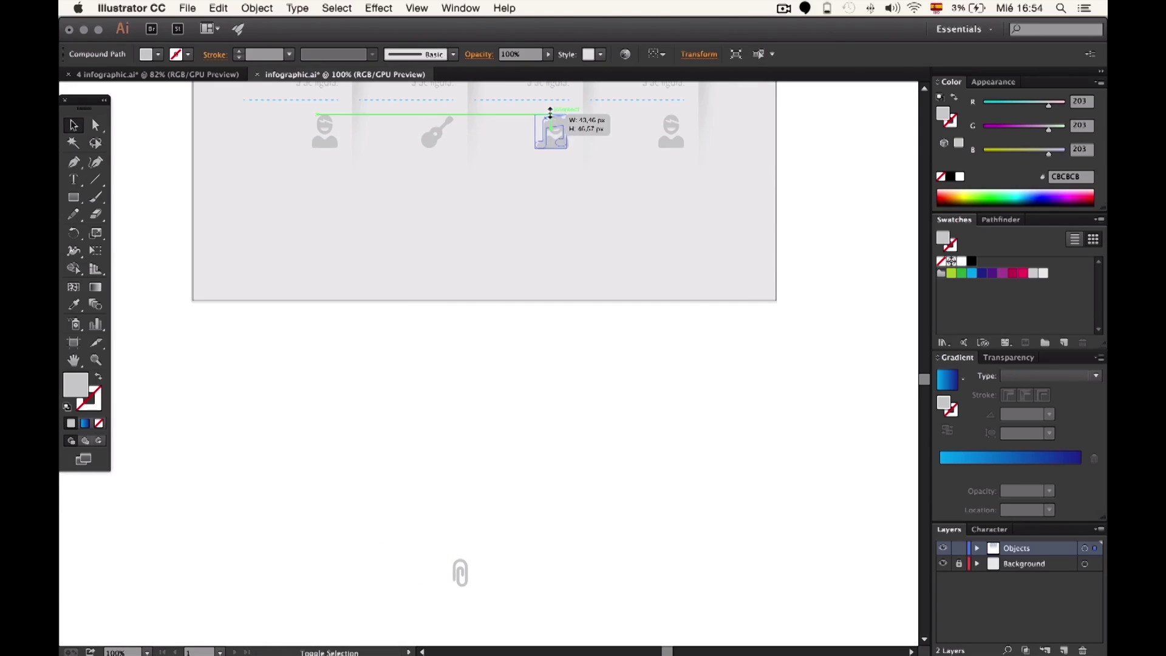
scroll(550, 114, "up", 2)
left_click(546, 188)
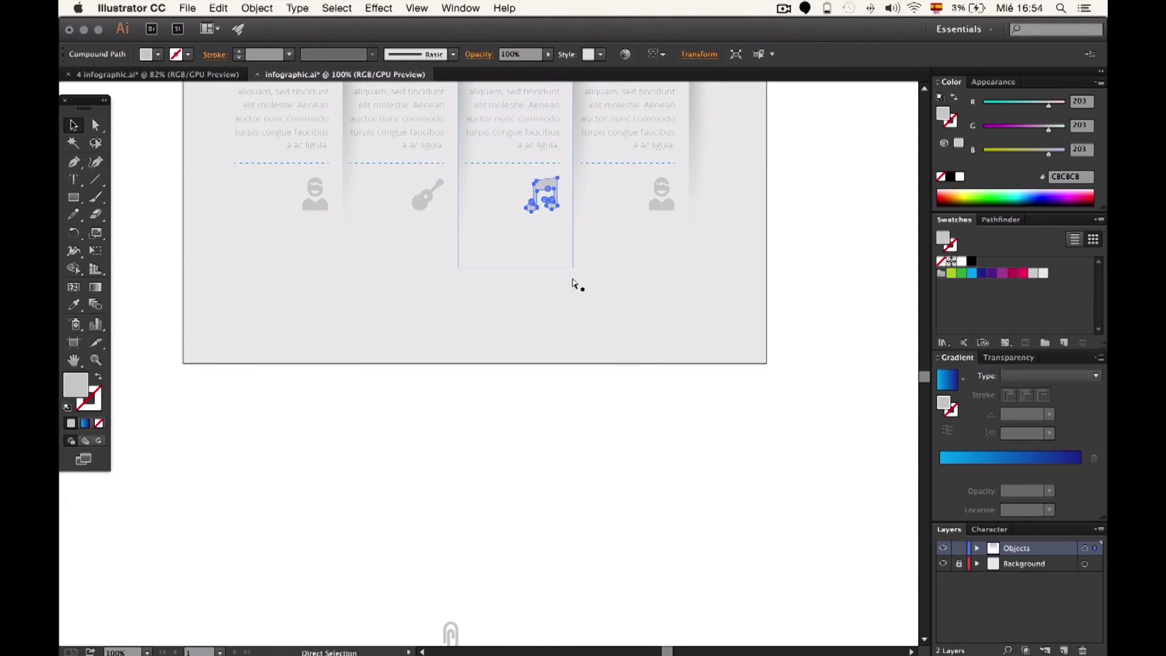
scroll(577, 284, "down", 3)
left_click_drag(463, 499, 622, 109)
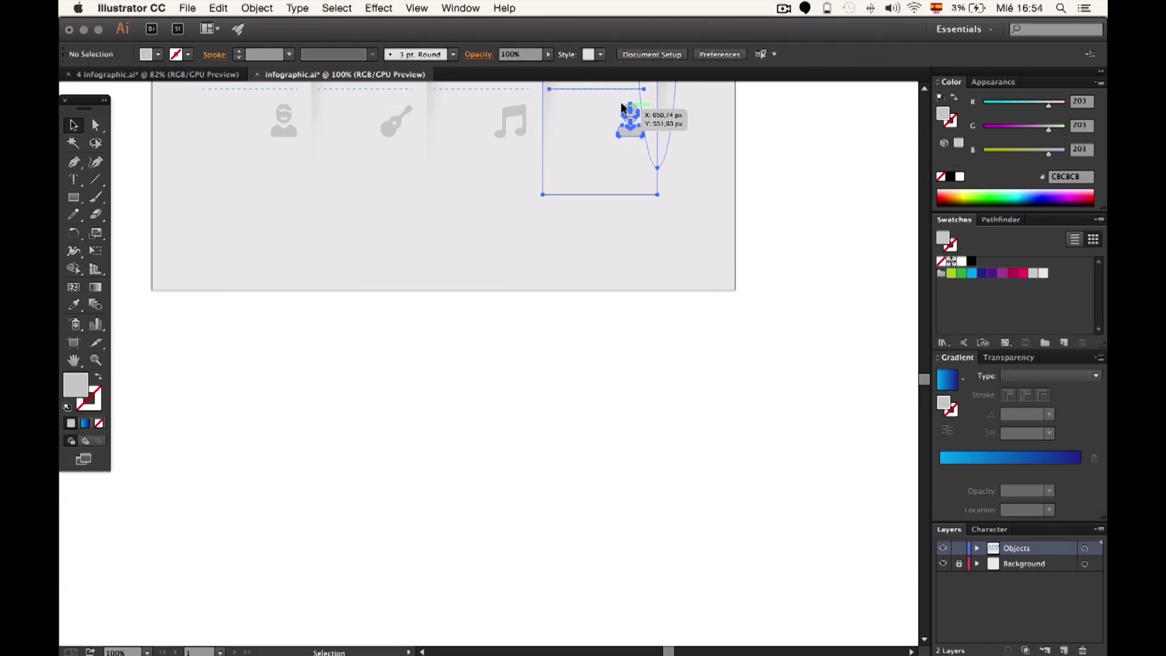
left_click(767, 279)
scroll(773, 144, "up", 5)
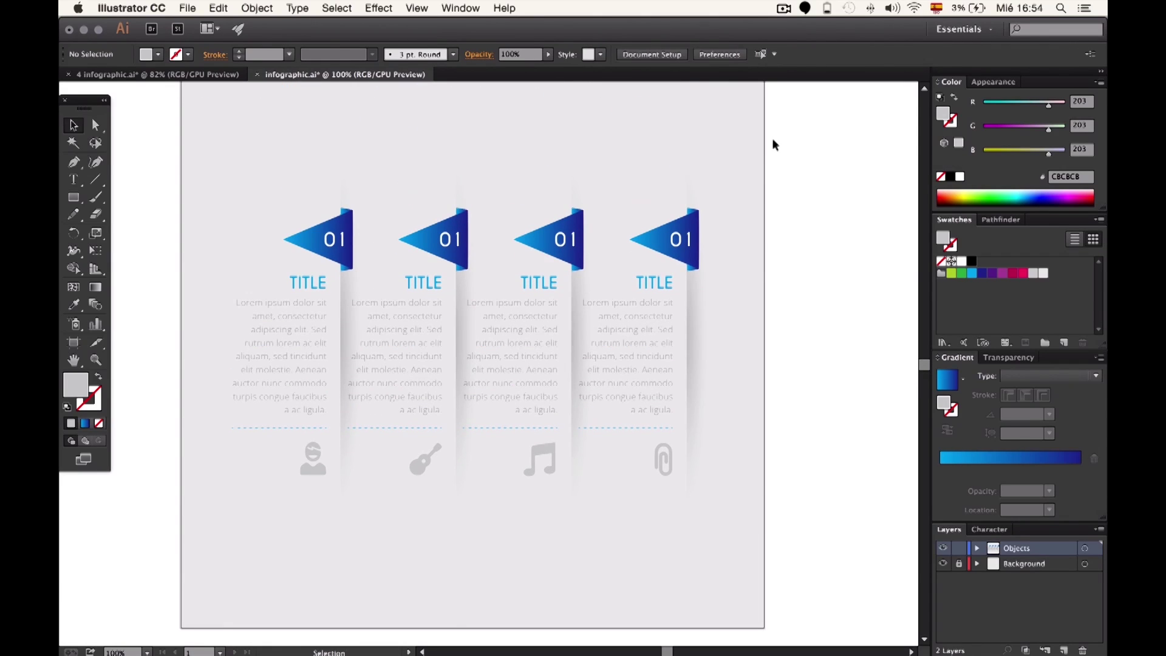
Recolour the second flag crimson and renumber its tag 02.
left_click(462, 219)
left_click_drag(960, 468, 941, 469)
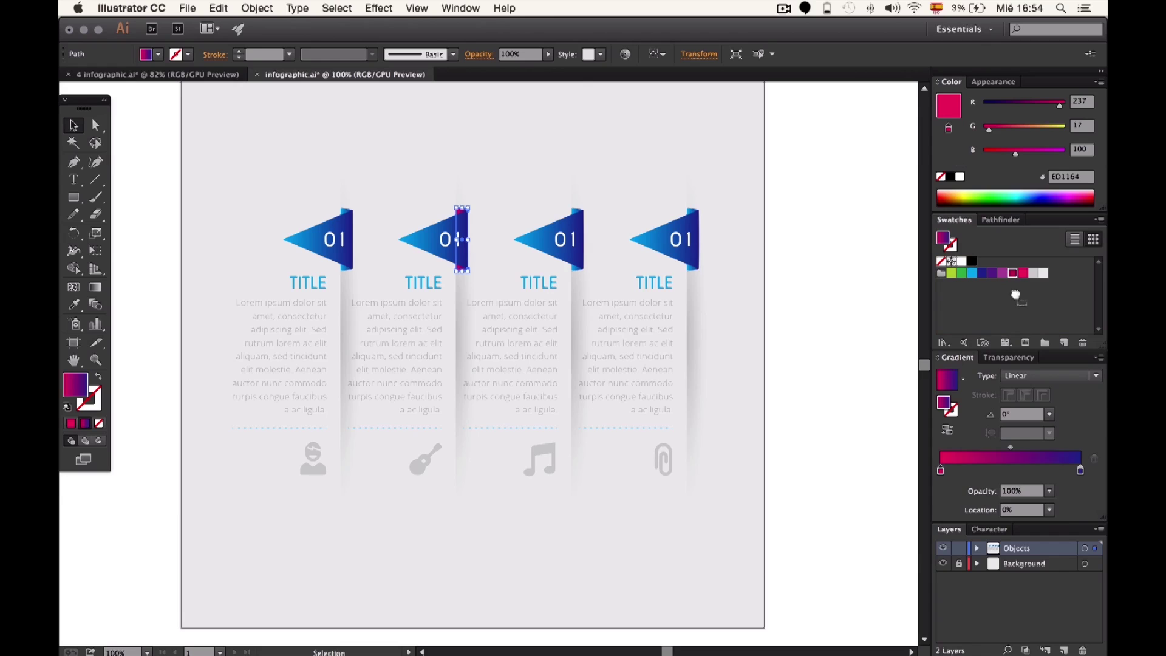
left_click_drag(1022, 272, 1080, 470)
left_click(434, 239)
key("i")
left_click(459, 208)
key("t")
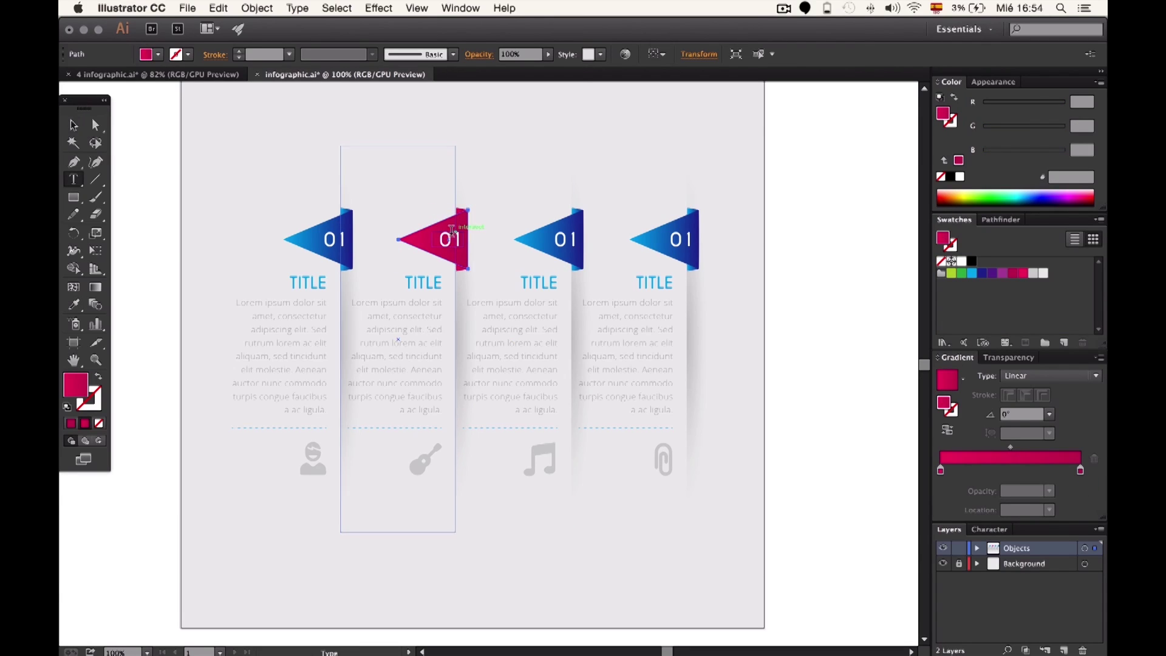
left_click_drag(450, 238, 459, 234)
Colour the second TITLE and its dashed line crimson.
left_click(74, 125)
left_click(423, 282)
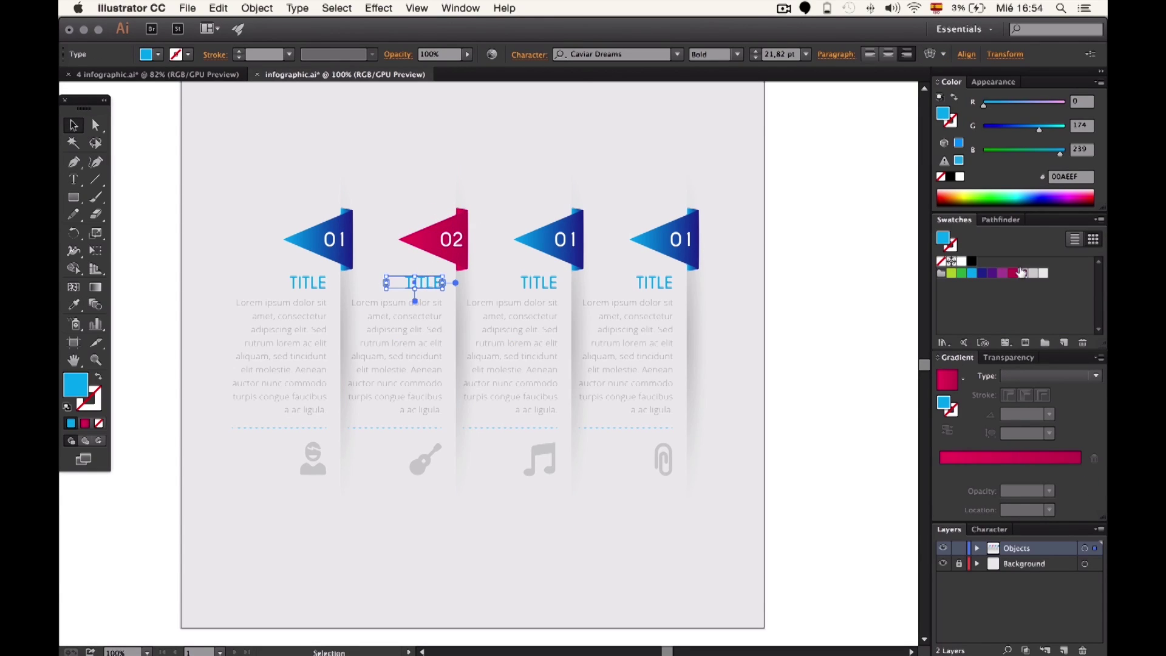
left_click(1022, 273)
left_click(395, 427)
left_click(91, 401)
left_click(1023, 273)
Turn the third dashed line, TITLE and flag gradient green.
left_click(510, 426)
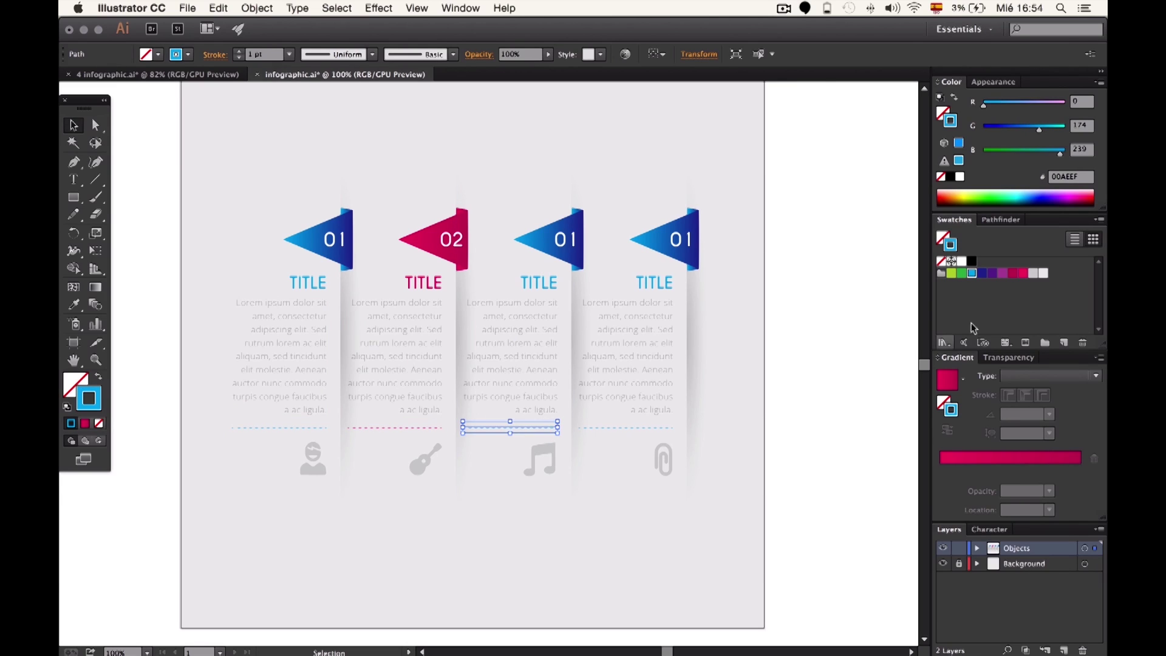
left_click(951, 272)
left_click(540, 283)
left_click(951, 273)
left_click(549, 236)
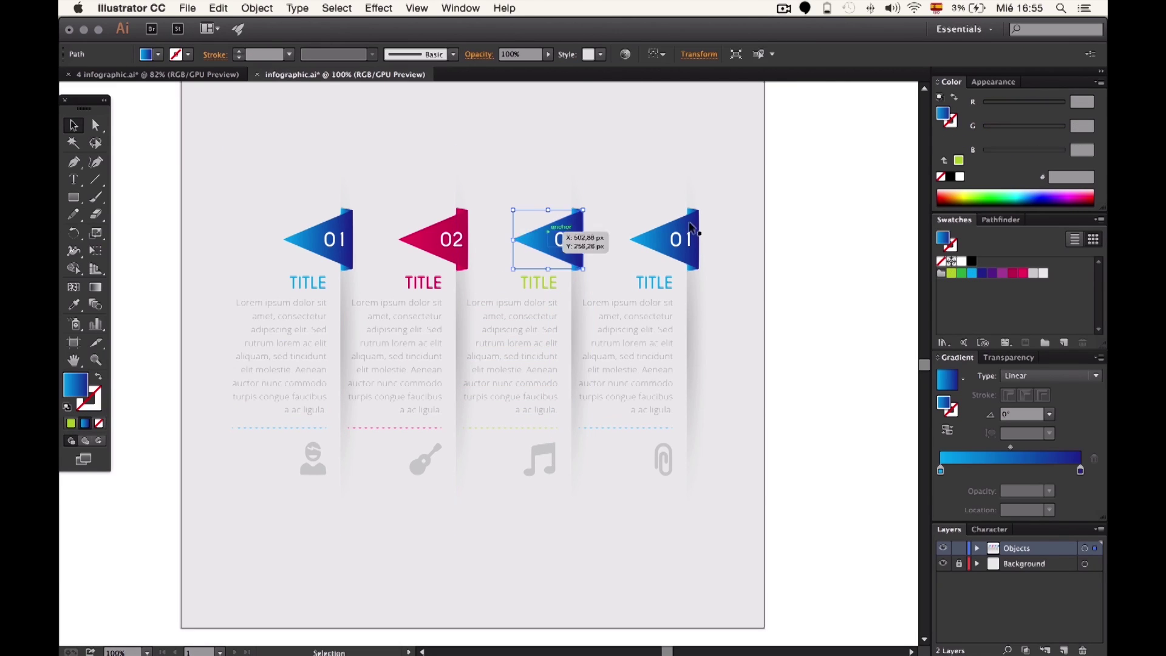
left_click_drag(942, 473, 941, 470)
left_click_drag(961, 272, 1080, 470)
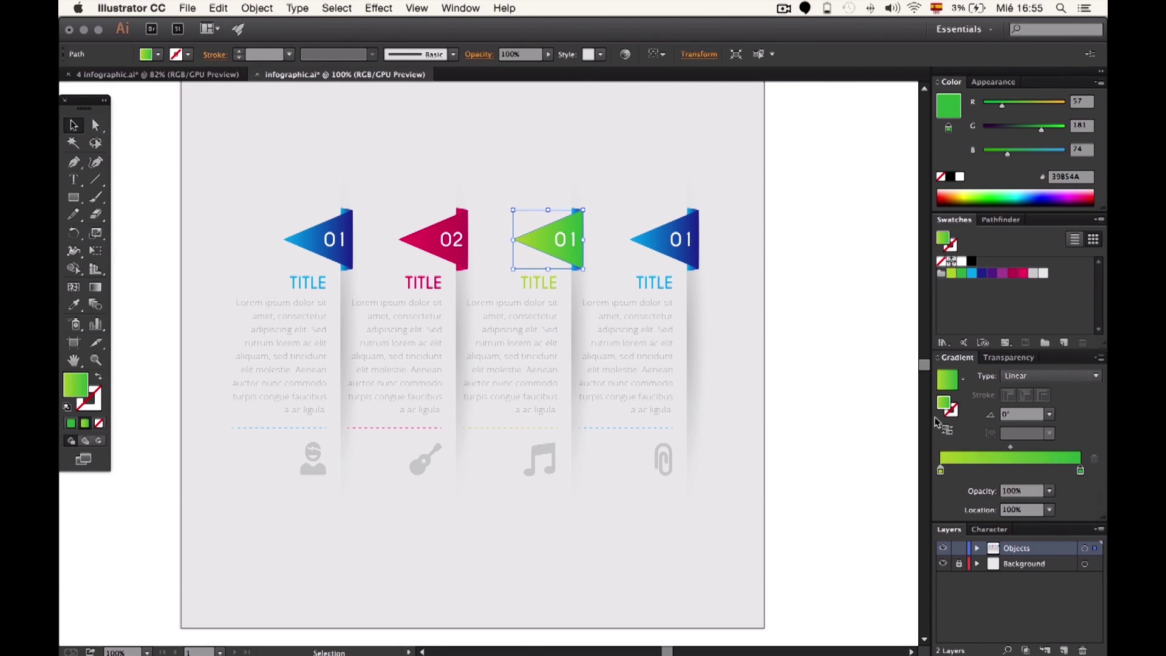
Give the third flag's fold strip the green gradient and renumber it 03.
key("a")
left_click(573, 207)
key("i")
left_click(537, 242)
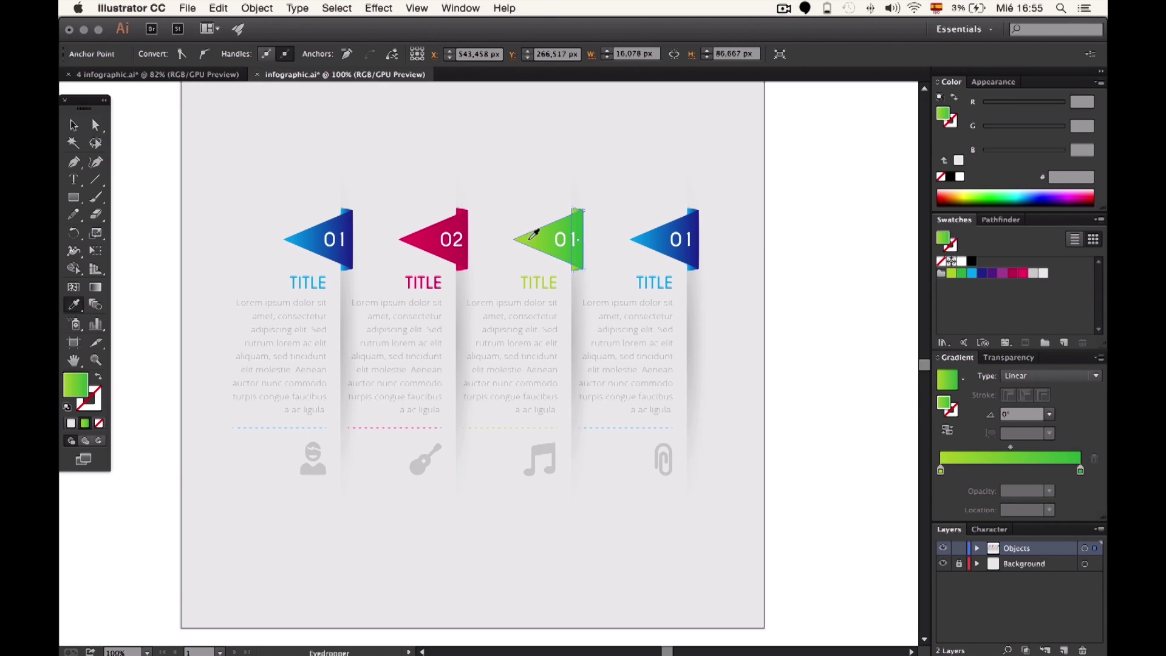
key("v")
key("t")
left_click_drag(601, 243, 574, 236)
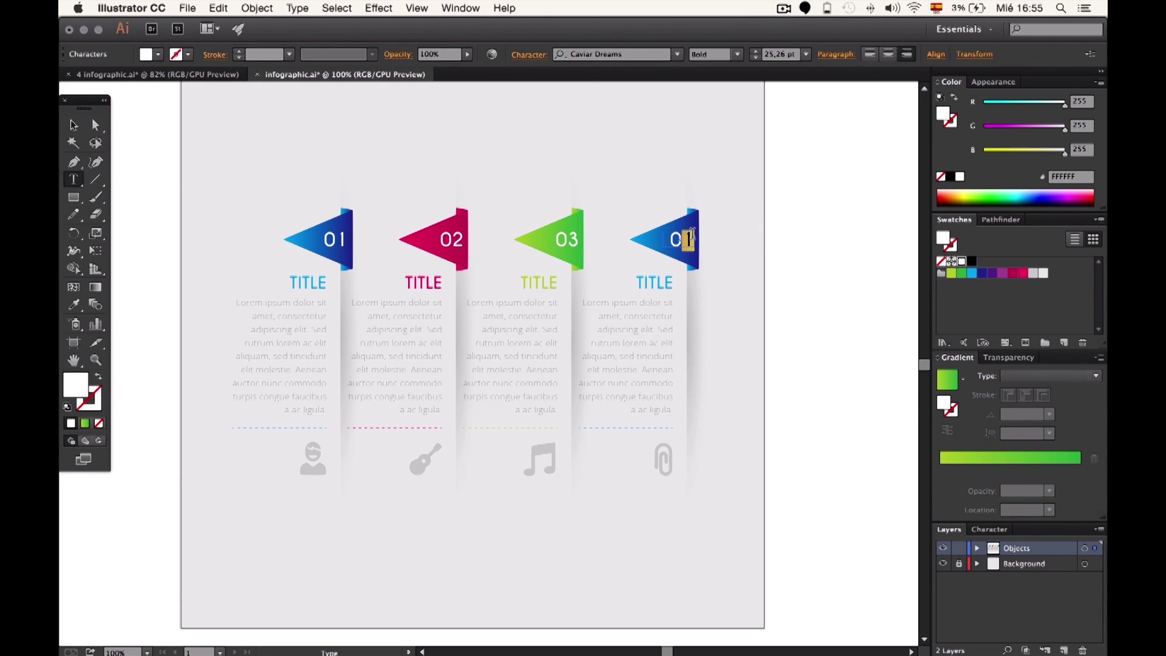
left_click(75, 126)
Turn flag 04, its TITLE and its dashed line purple.
left_click(643, 232)
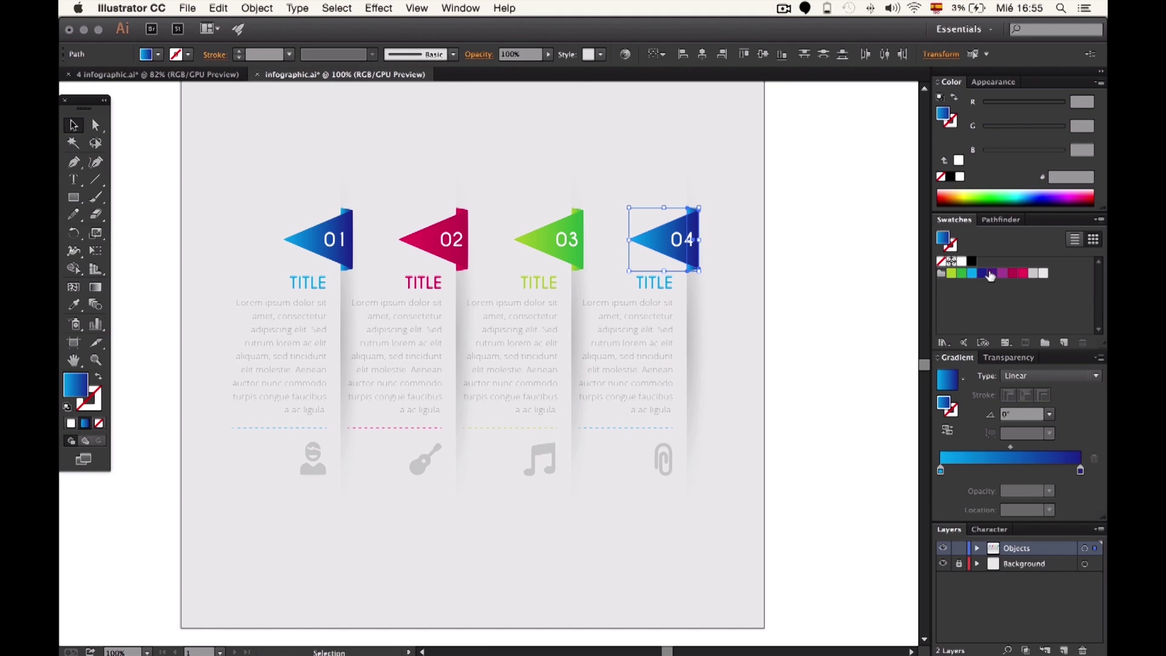
mouse_move(991, 275)
left_mouse_down()
mouse_move(1081, 470)
mouse_move(940, 470)
left_mouse_up()
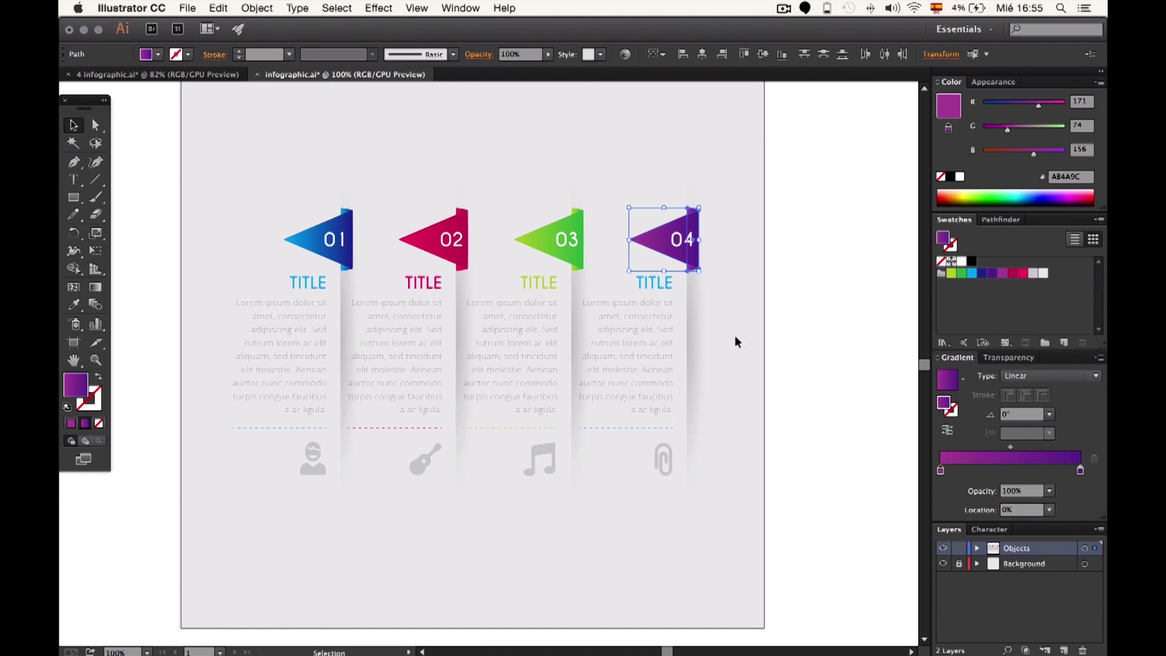
left_click(673, 280)
left_click(990, 273)
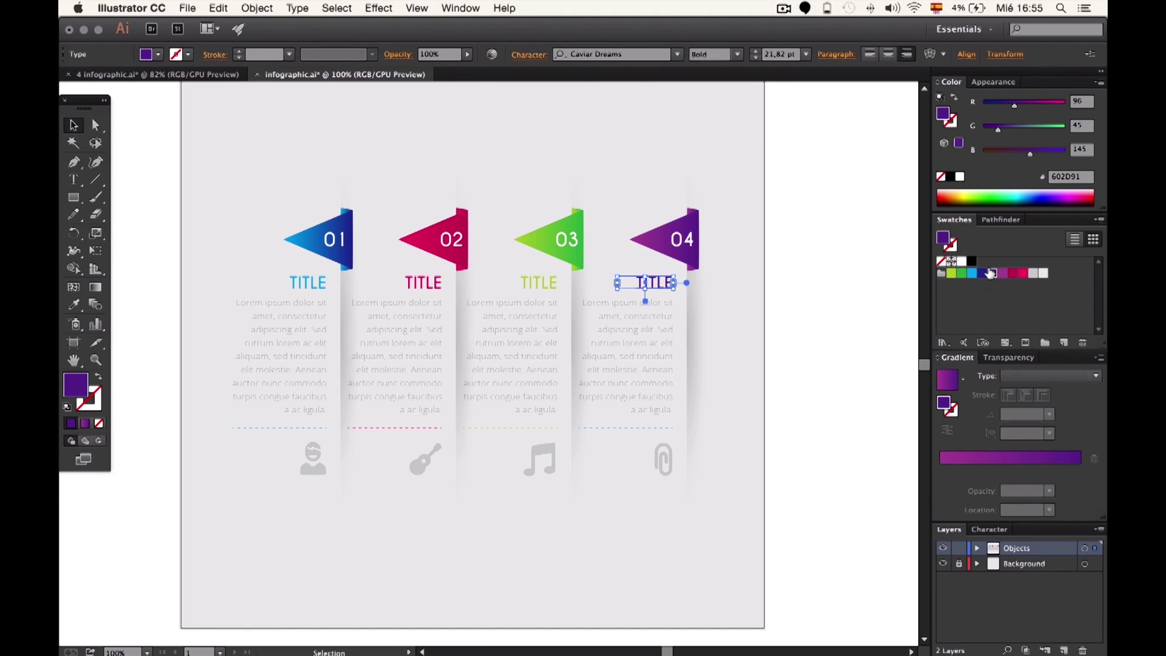
left_click(668, 427)
left_click(1002, 273)
left_click(822, 213)
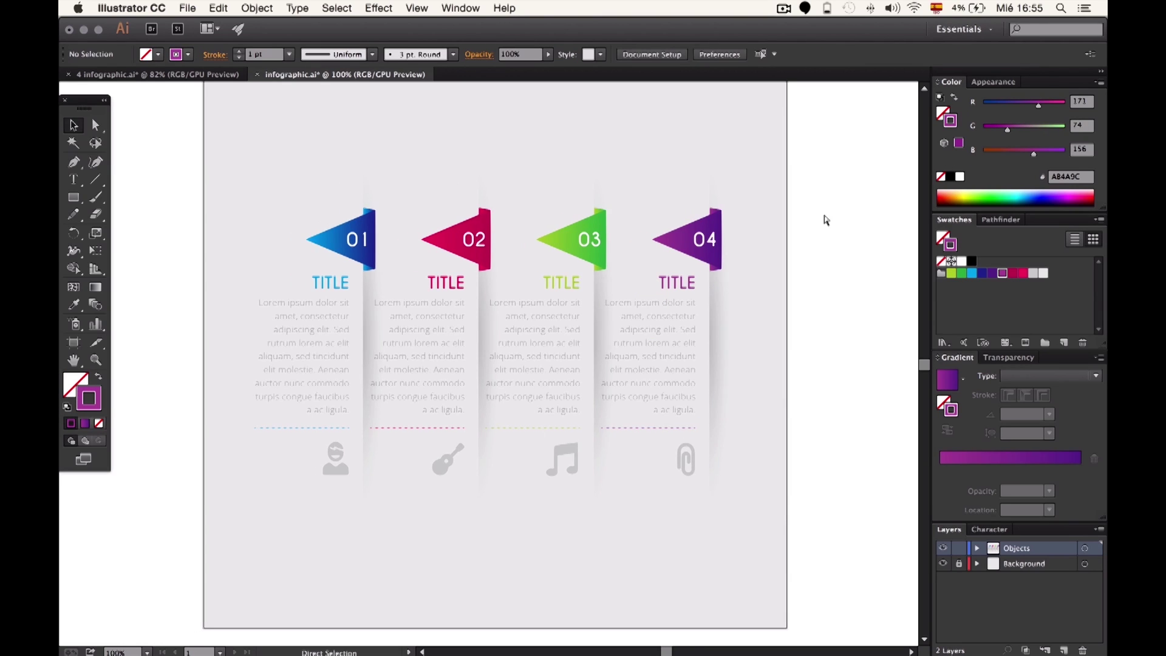
Add a full-width 'COLORFUL INFOGRAPHIC' headline with the TITLE text style, centre-aligned.
key("ctrl+minus")
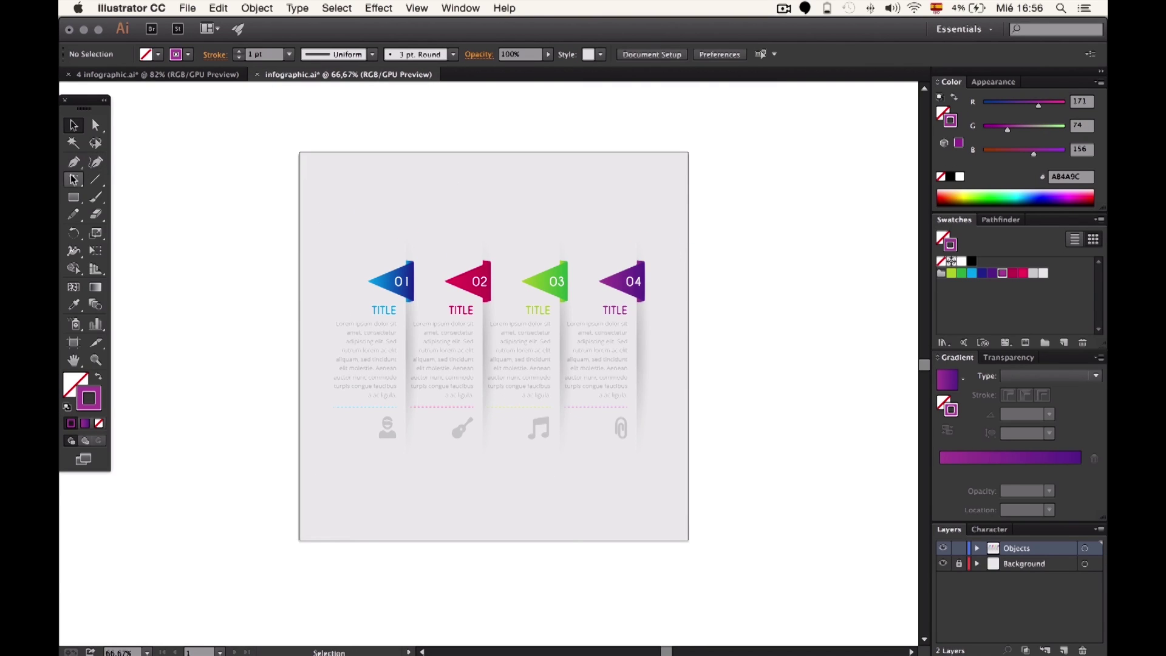
left_click(73, 179)
left_click_drag(301, 180, 688, 197)
type("COLORFUL INFOGRAPHIC")
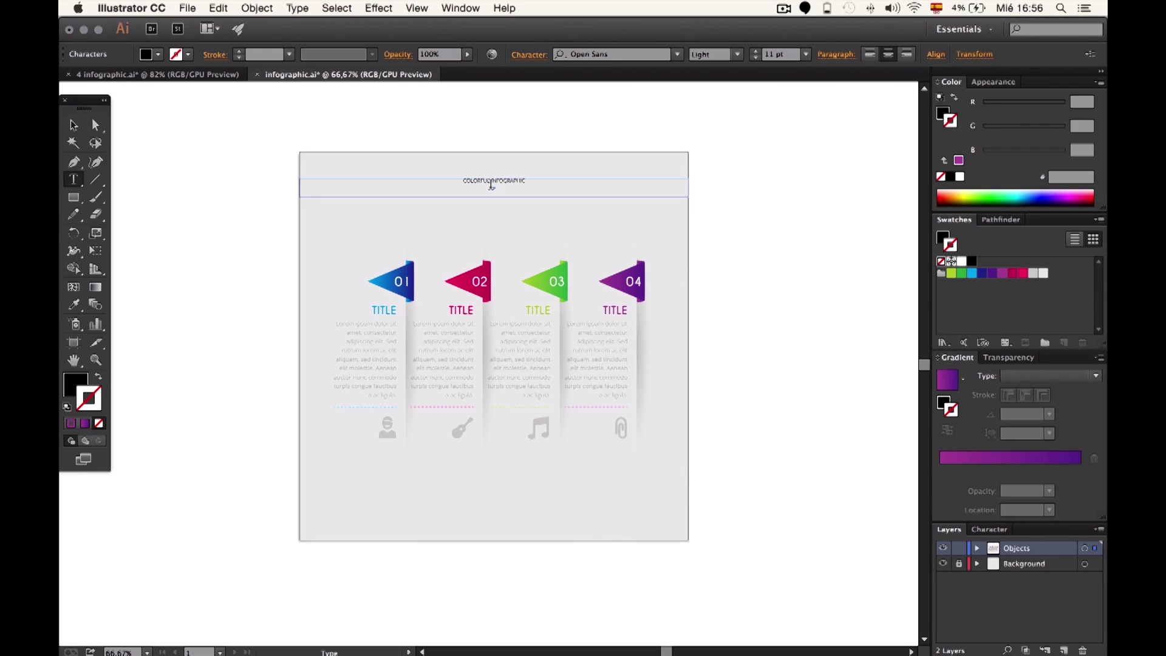
key("Escape")
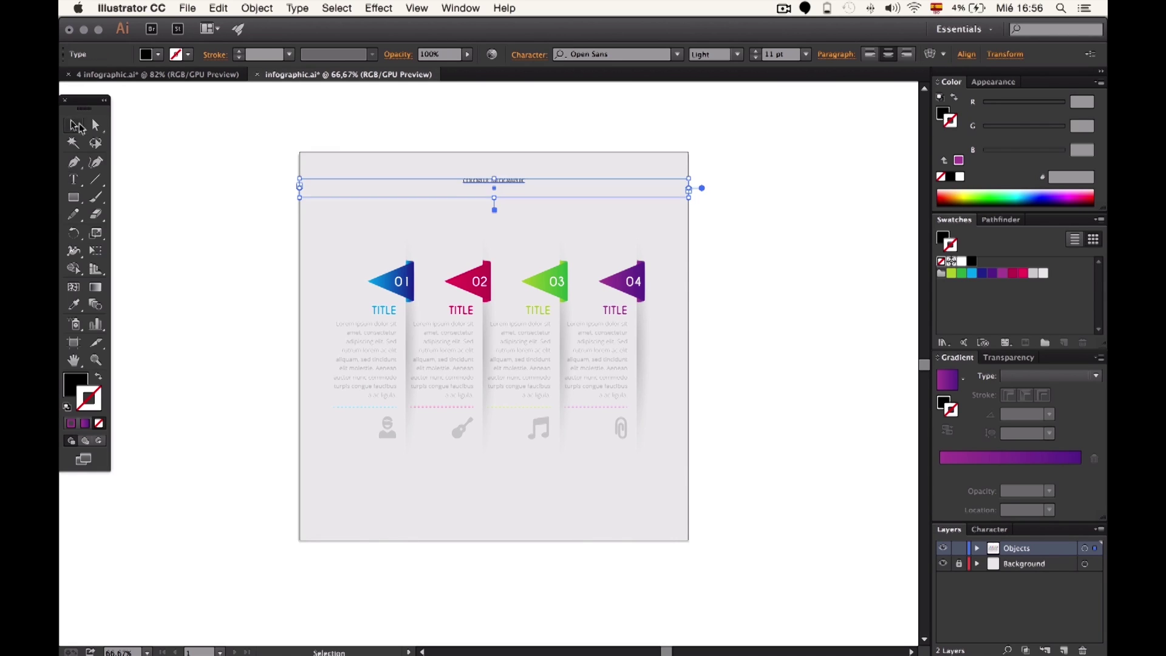
key("i")
left_click(382, 308)
left_click(888, 54)
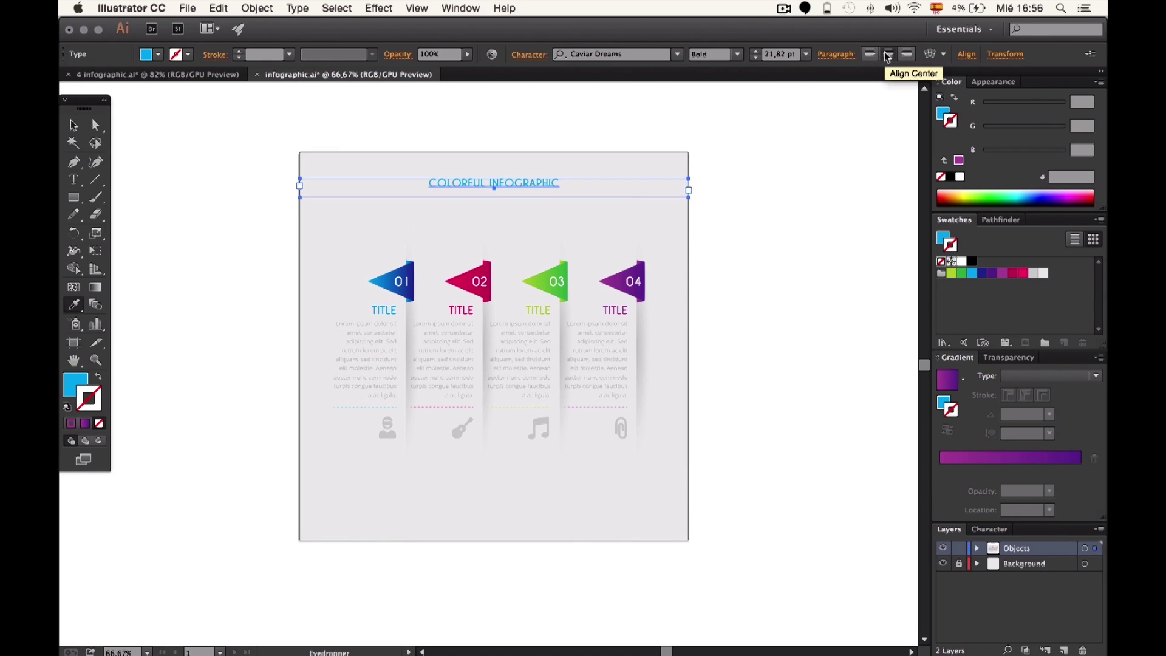
key("v")
Give the headline a light grey fill, no stroke and font size 29.
left_click(1032, 273)
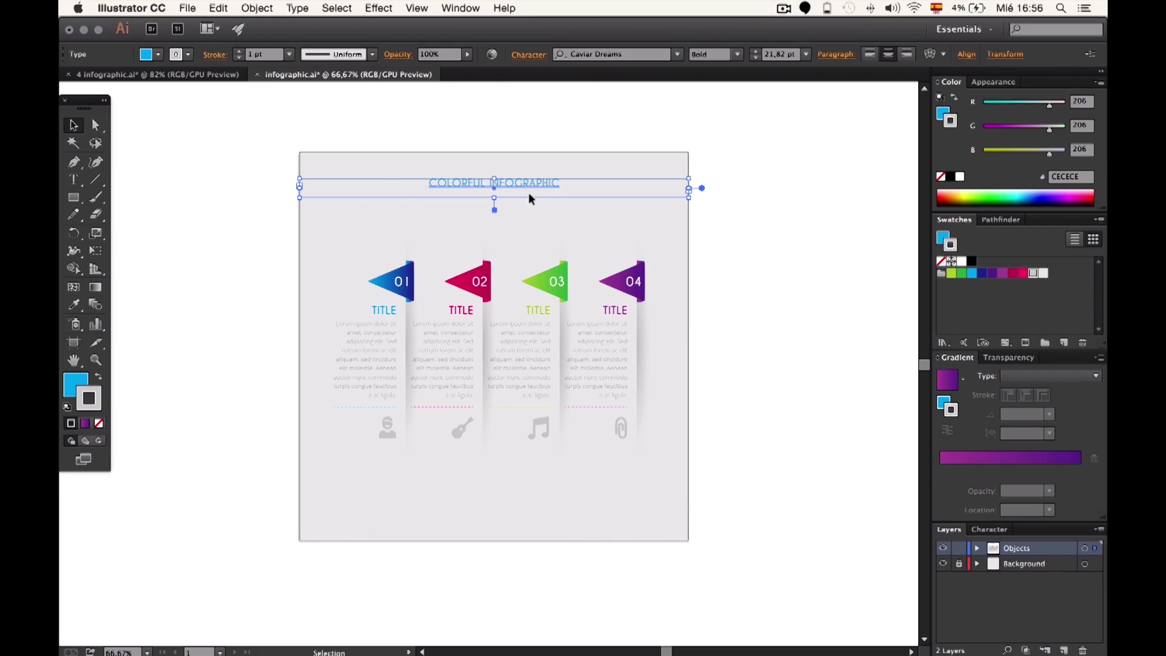
left_click(98, 376)
left_click(99, 424)
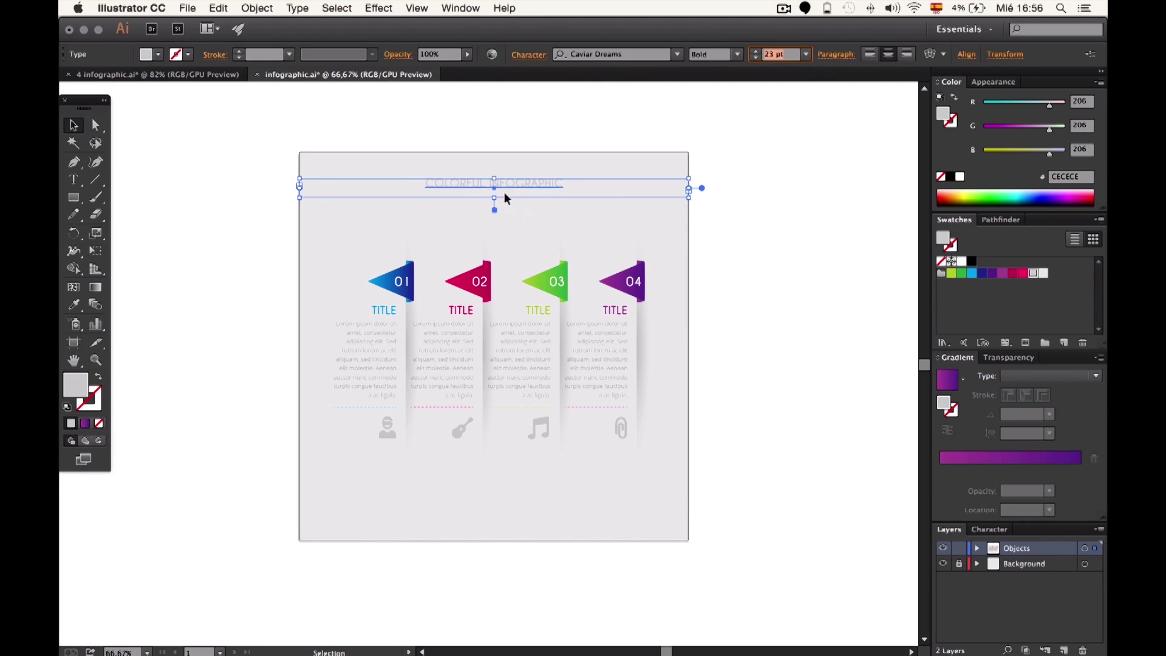
left_click(776, 54)
type("29")
key("Return")
Duplicate the headline below, shrink it slightly and retype it as the 'YOUR TITLE' subtitle.
key("alt+shift+Down")
key("shift+Down")
key("shift+Down")
key("shift+Down")
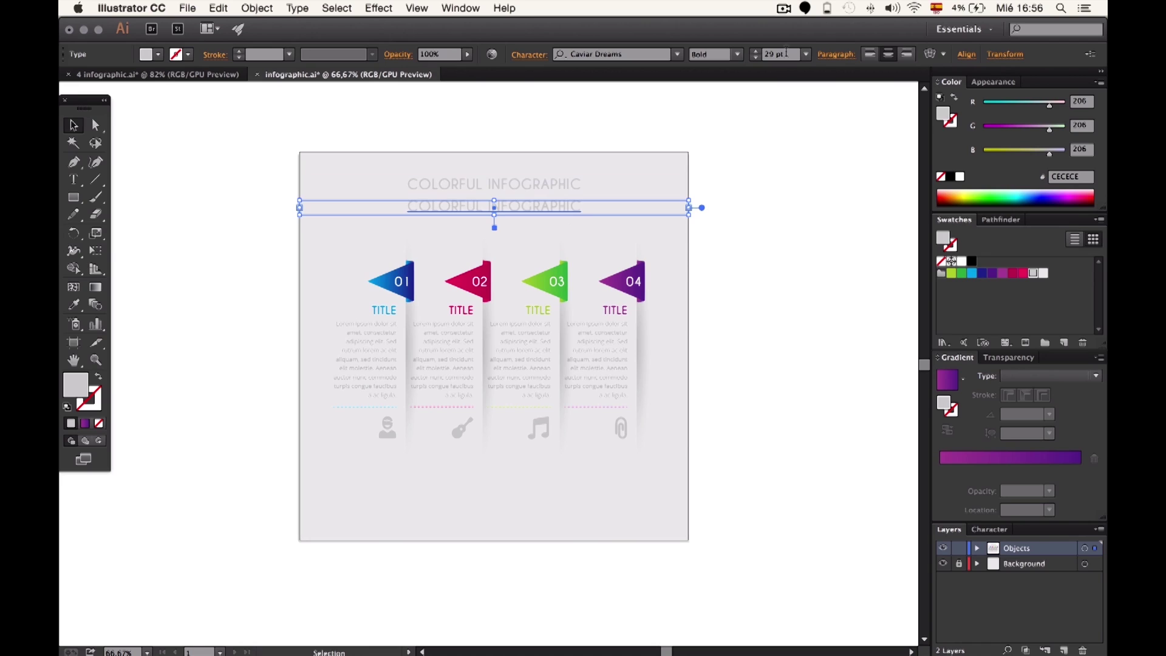
left_click(786, 54)
key("Down")
triple_click(533, 206)
type("YOUR TITLE")
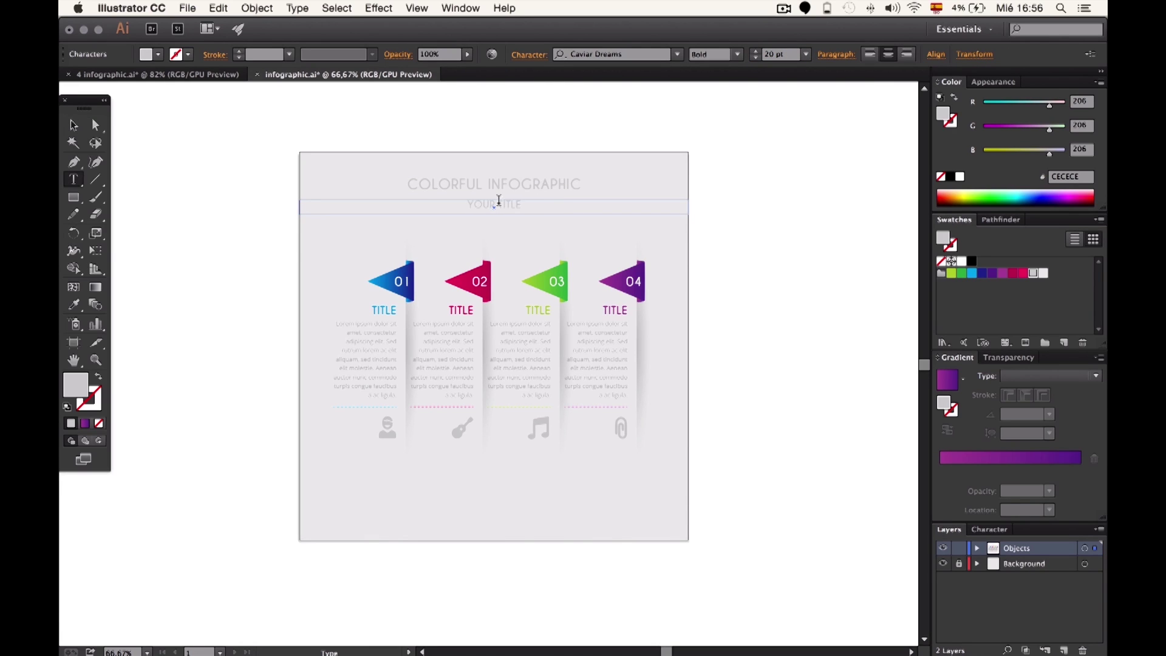
key("Escape")
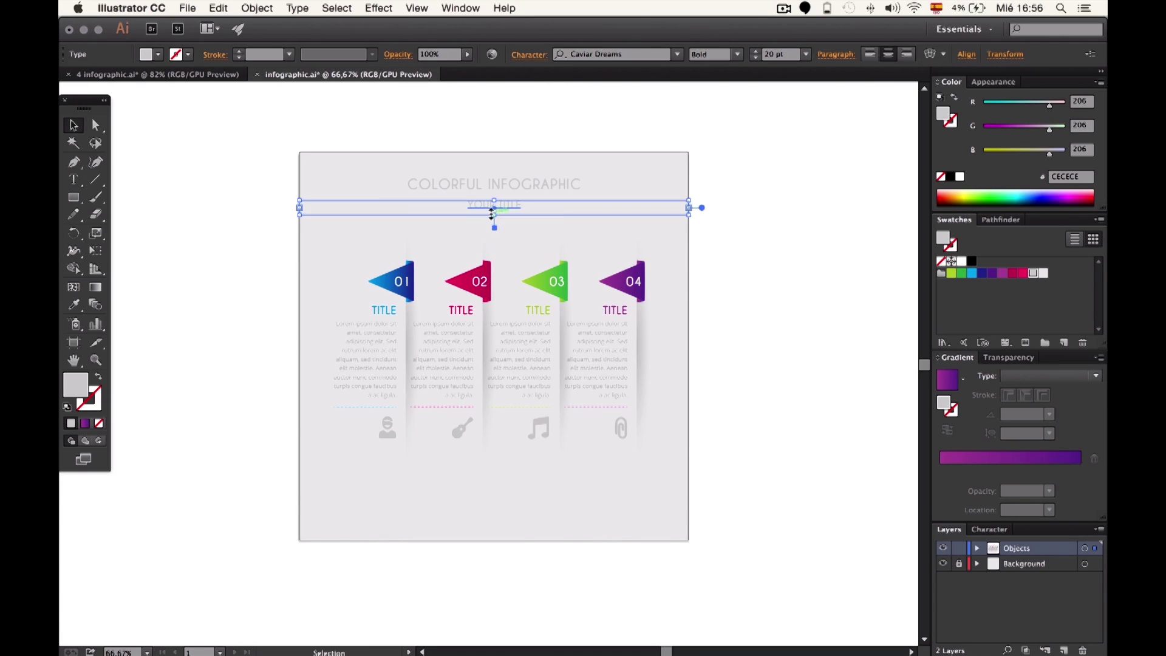
Group the headline and subtitle and move them lower on the artboard.
left_click(494, 185)
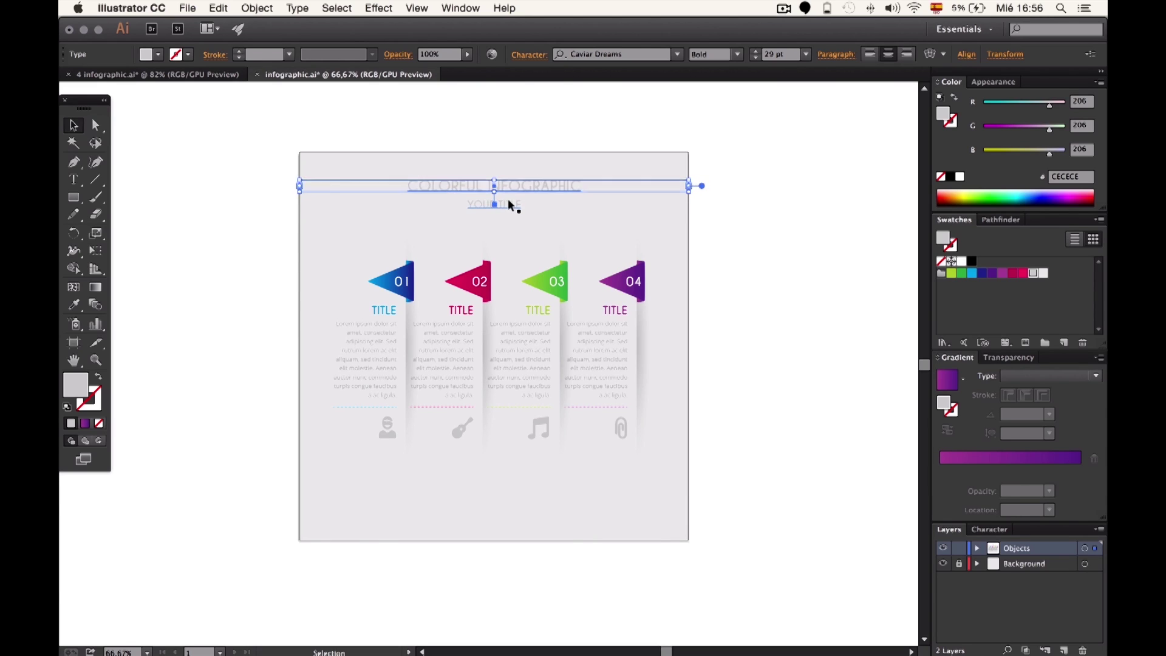
double_click(699, 187)
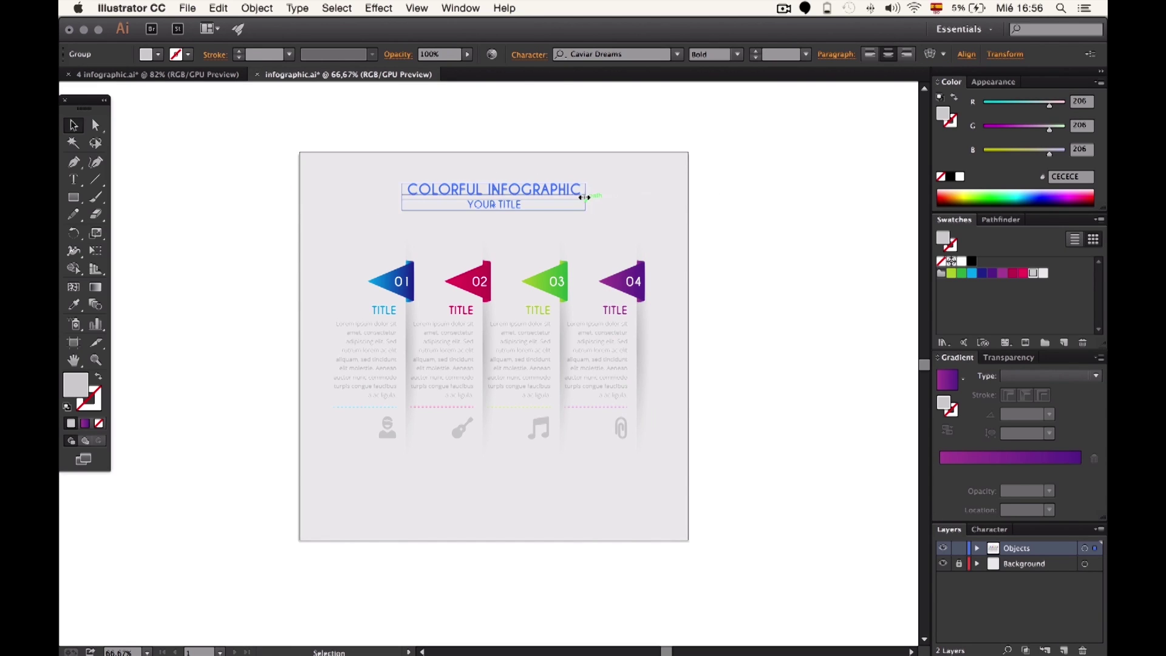
left_click_drag(584, 198, 584, 214)
left_click(564, 144)
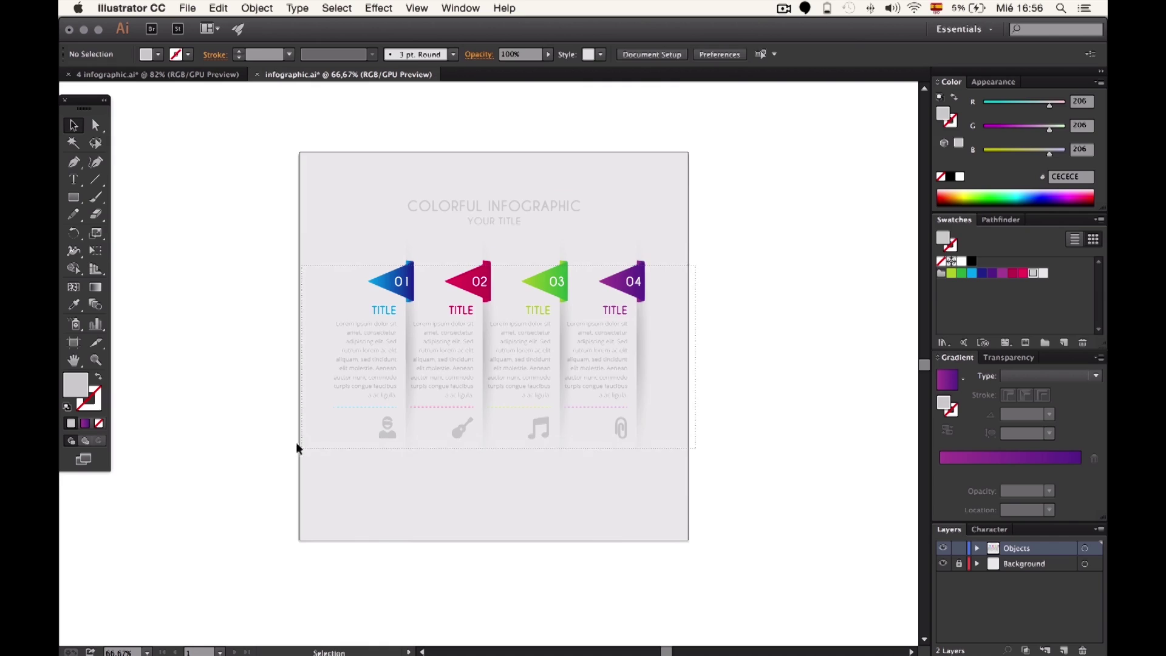
Nudge the four step columns, then the whole infographic, slightly down.
left_click_drag(695, 265, 298, 448)
key("shift+Down")
key("shift+Down")
key("shift+Down")
left_click(686, 259)
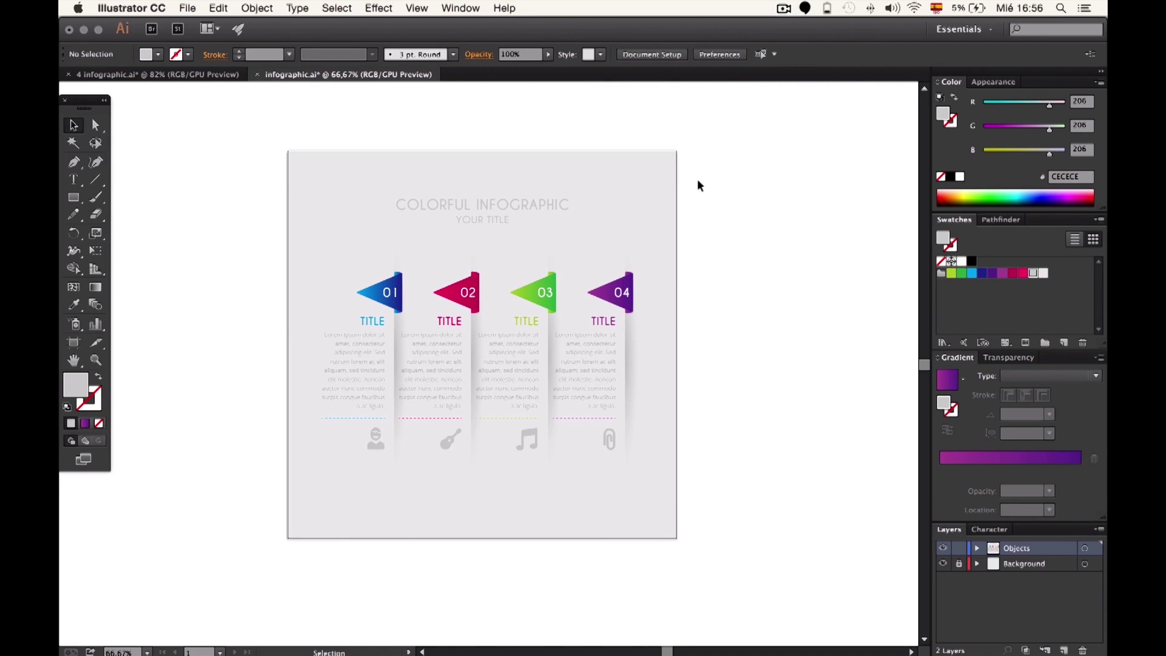
key("ctrl+a")
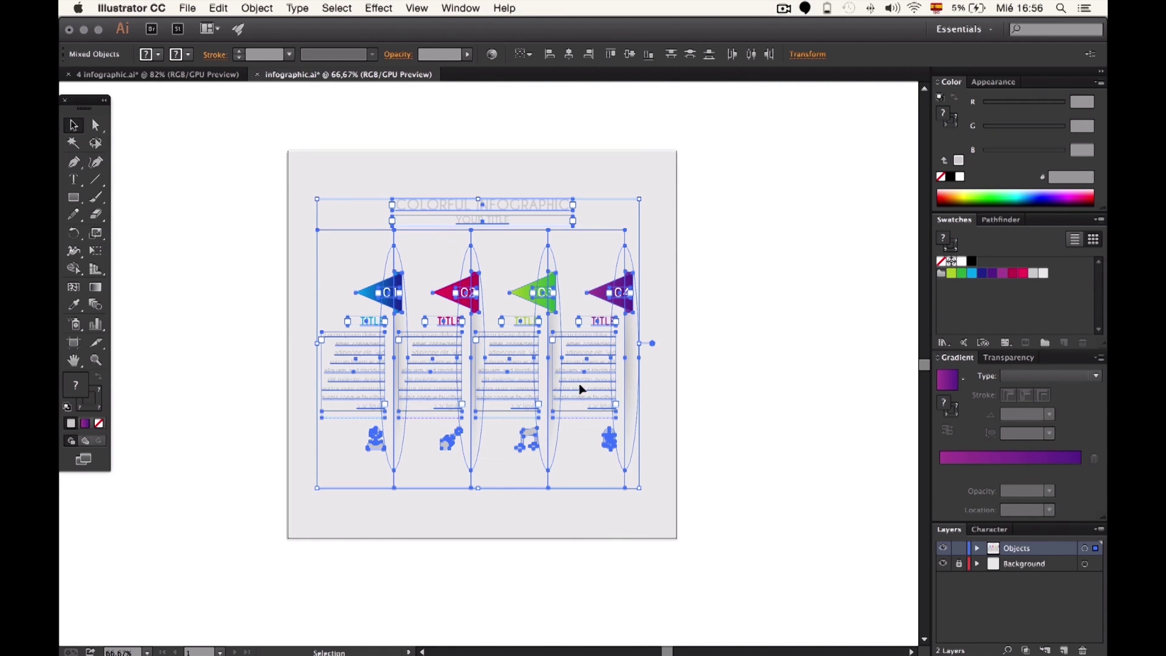
key("Down")
key("Down")
key("Down")
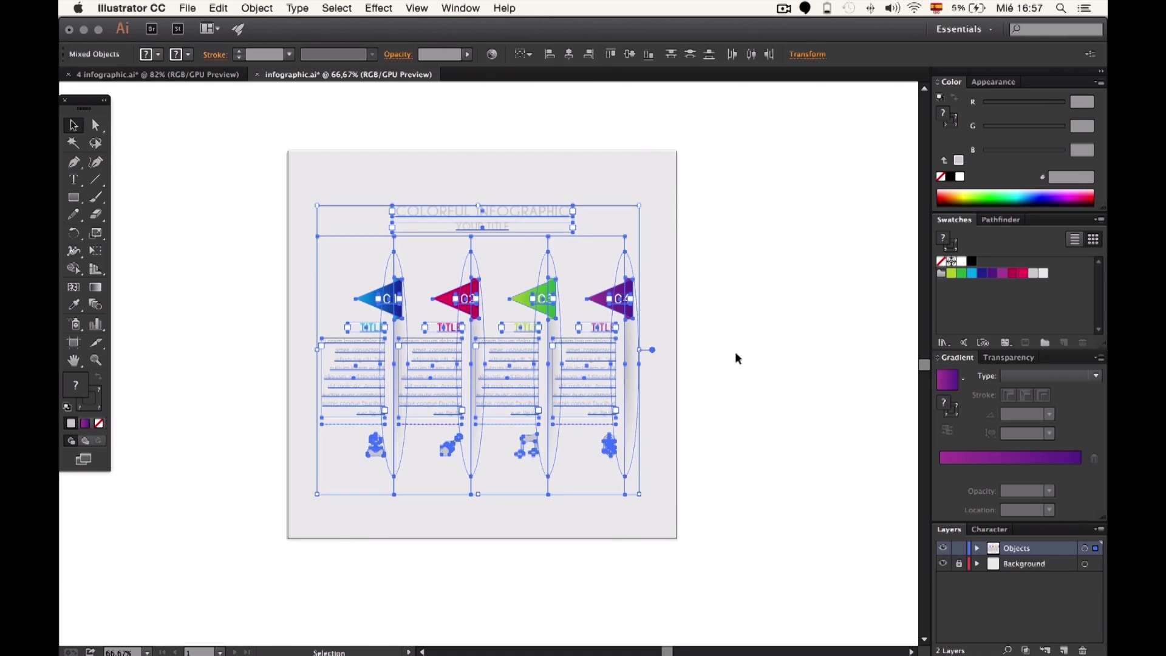